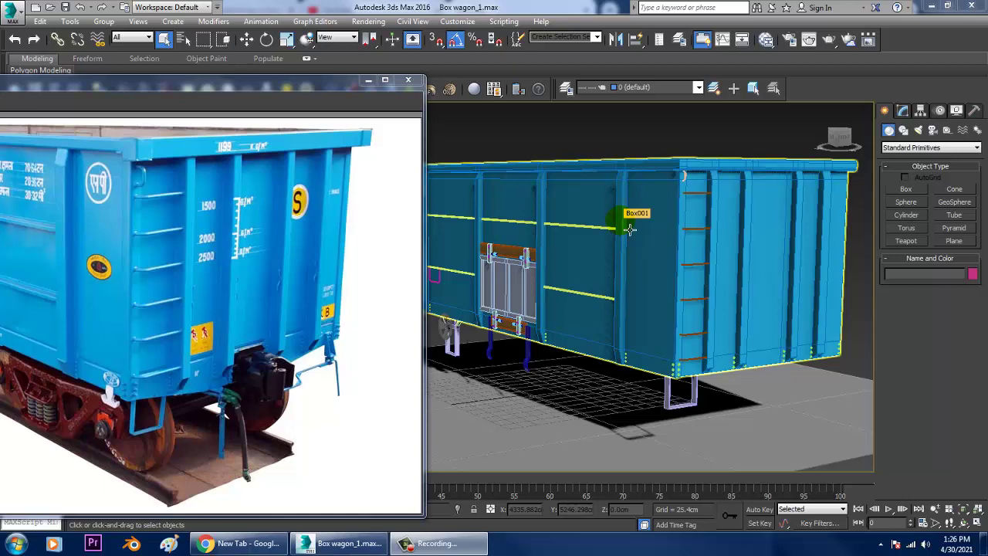
Examine the wagon's side and end wall against the coupler area in the reference photo.
{"action": "left_click", "coordinate": [644, 240]}
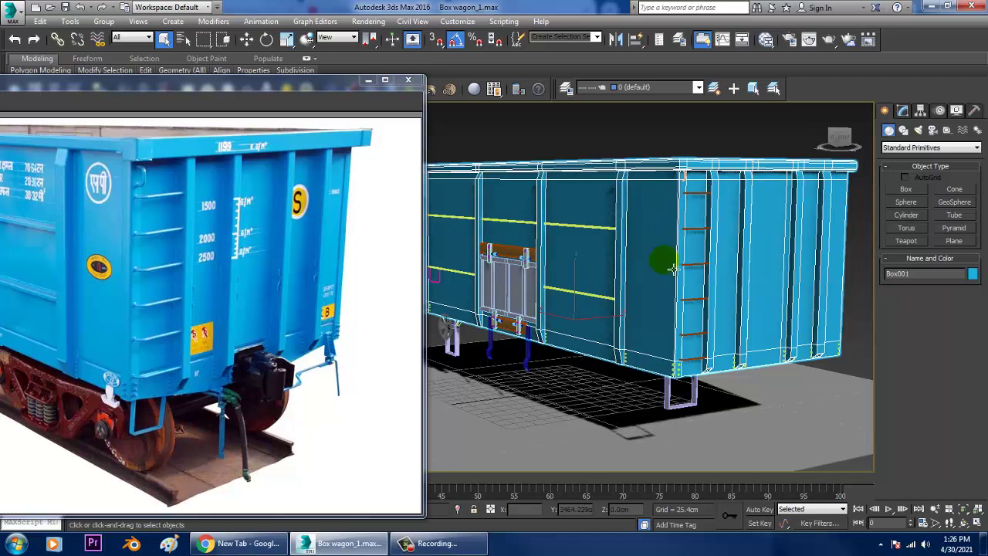
{"action": "scroll", "coordinate": [745, 300], "scroll_direction": "down", "scroll_amount": 4}
{"action": "middle_click_drag", "start_coordinate": [745, 300], "coordinate": [716, 293], "text": "alt"}
{"action": "scroll", "coordinate": [715, 293], "scroll_direction": "up", "scroll_amount": 5}
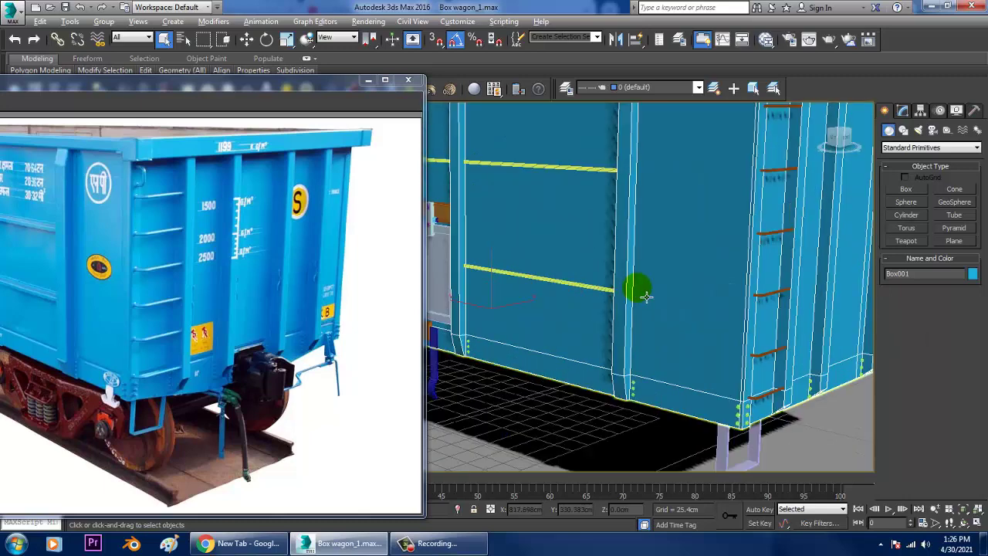
{"action": "scroll", "coordinate": [587, 273], "scroll_direction": "down", "scroll_amount": 2}
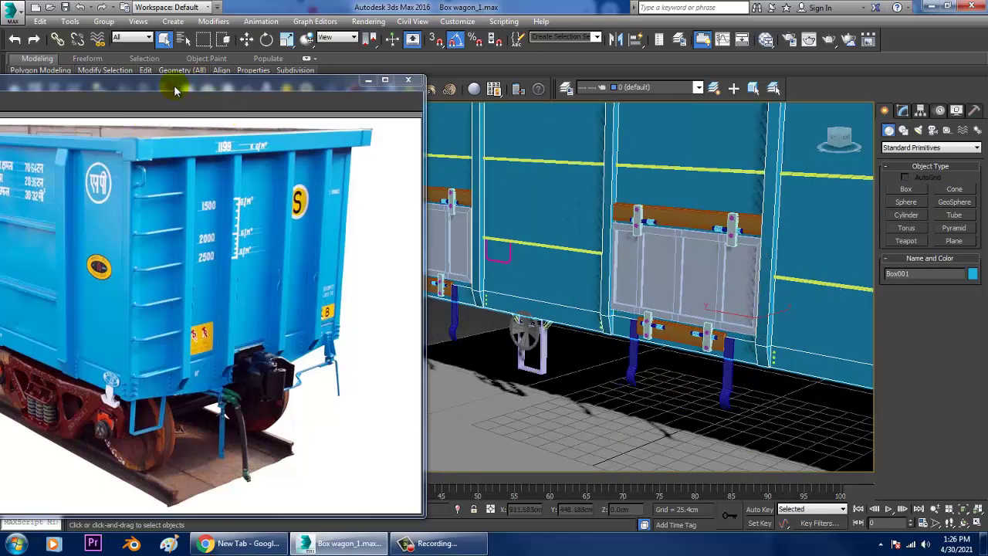
{"action": "left_click_drag", "start_coordinate": [173, 85], "coordinate": [206, 60]}
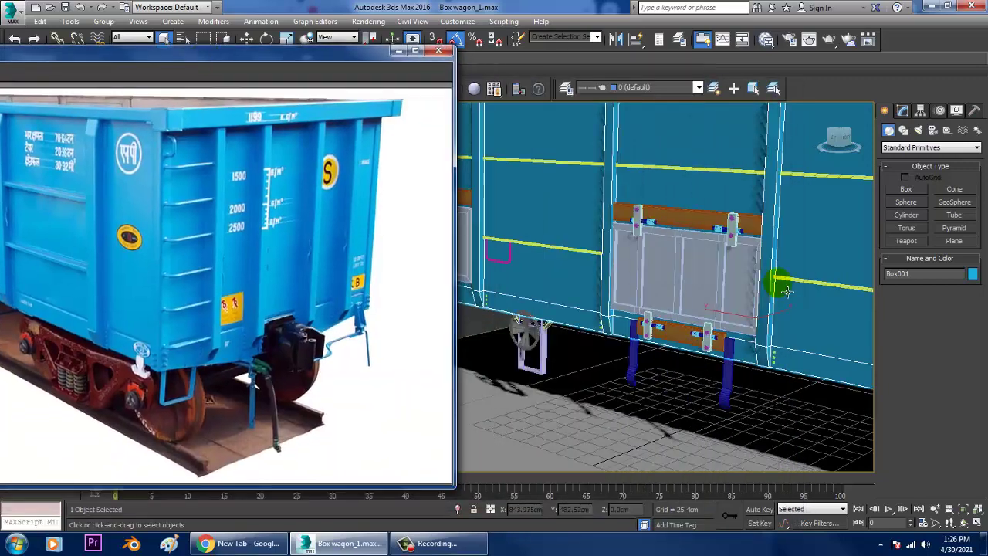
{"action": "left_click", "coordinate": [746, 280]}
{"action": "middle_click_drag", "start_coordinate": [741, 278], "coordinate": [695, 324]}
{"action": "scroll", "coordinate": [301, 390], "scroll_direction": "up", "scroll_amount": 2}
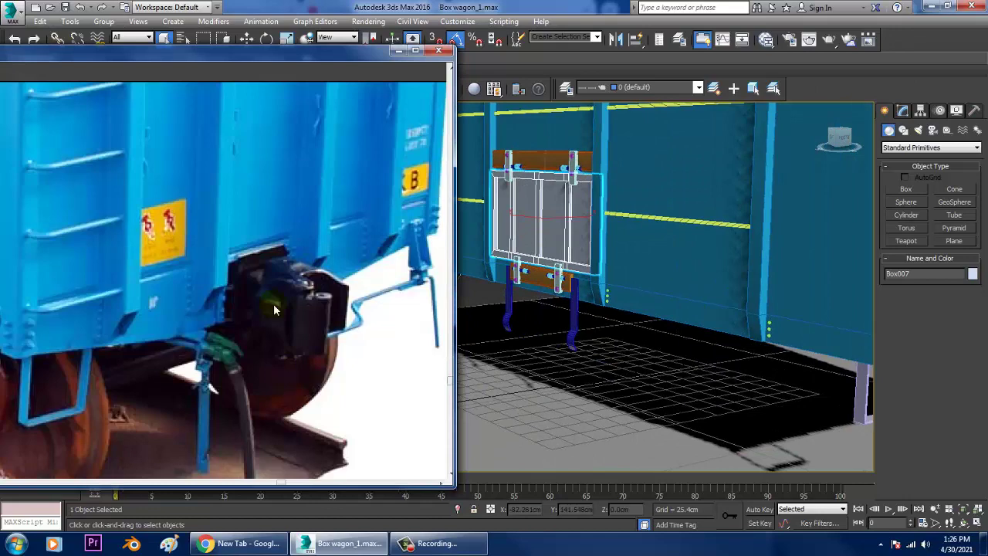
{"action": "middle_click_drag", "start_coordinate": [275, 308], "coordinate": [243, 201]}
{"action": "middle_click_drag", "start_coordinate": [377, 245], "coordinate": [194, 276]}
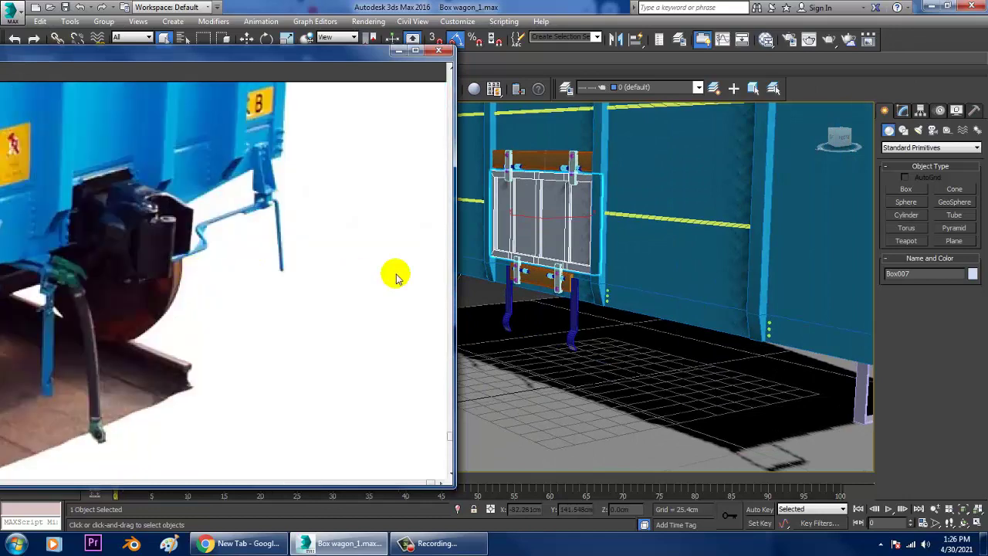
{"action": "middle_click_drag", "start_coordinate": [607, 325], "coordinate": [684, 311], "text": "alt"}
{"action": "middle_click_drag", "start_coordinate": [746, 311], "coordinate": [666, 314]}
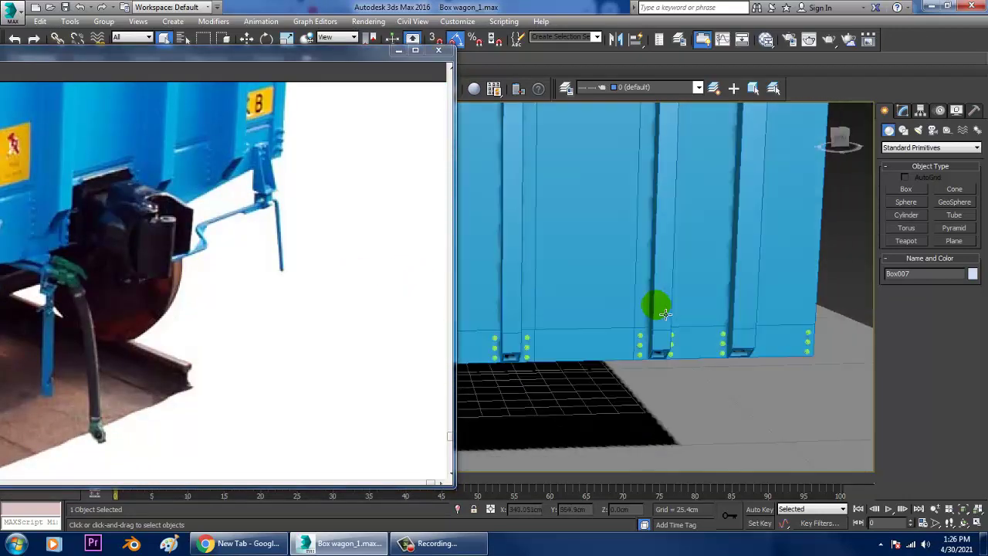
Extrude the wagon body's bottom polygon between the two middle ribs of the end wall inward by 19.644 cm.
{"action": "left_click", "coordinate": [600, 316]}
{"action": "middle_click_drag", "start_coordinate": [574, 292], "coordinate": [637, 279], "text": "alt"}
{"action": "key", "text": "w"}
{"action": "middle_click_drag", "start_coordinate": [813, 340], "coordinate": [775, 332], "text": "alt"}
{"action": "left_click", "coordinate": [626, 352]}
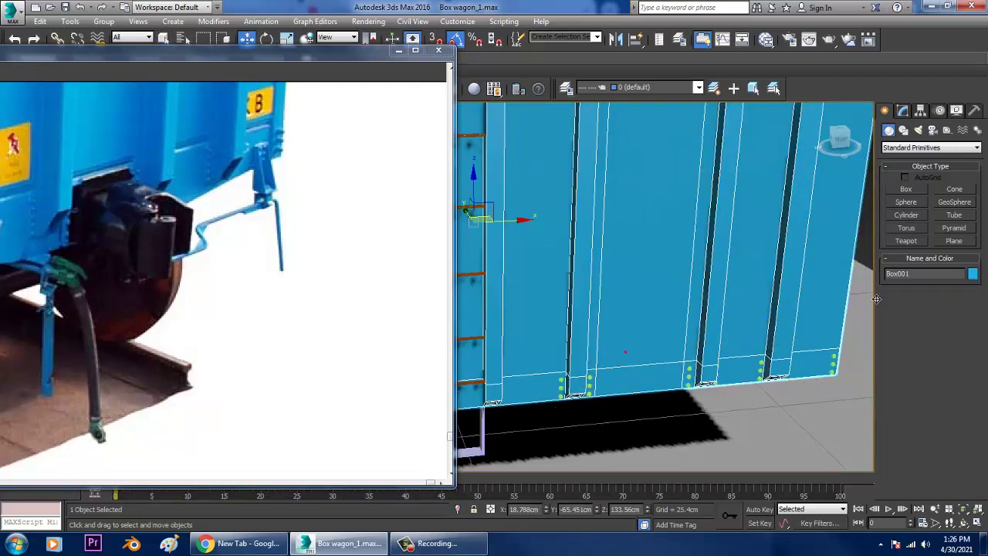
{"action": "left_click", "coordinate": [902, 112]}
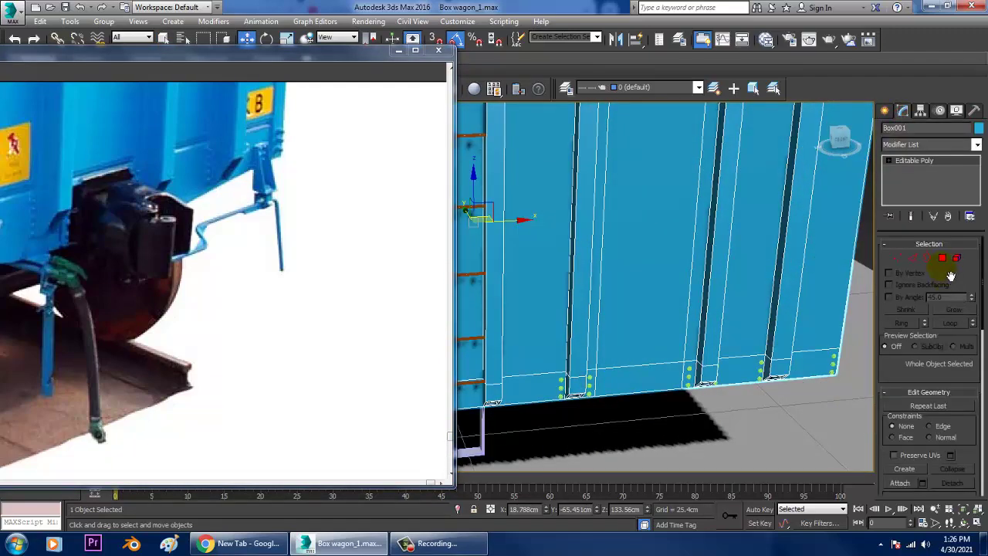
{"action": "left_click", "coordinate": [943, 259]}
{"action": "left_click", "coordinate": [629, 380]}
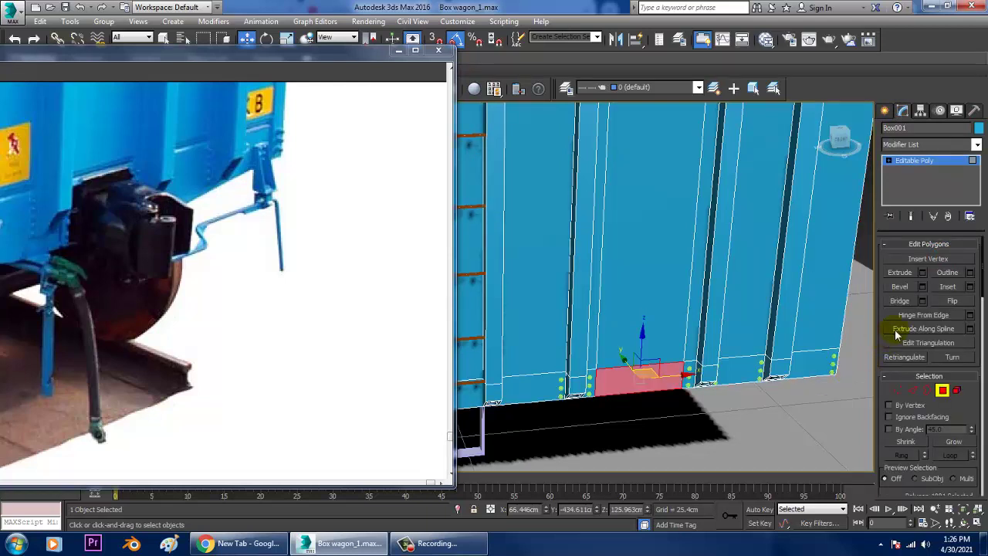
{"action": "left_click", "coordinate": [970, 287]}
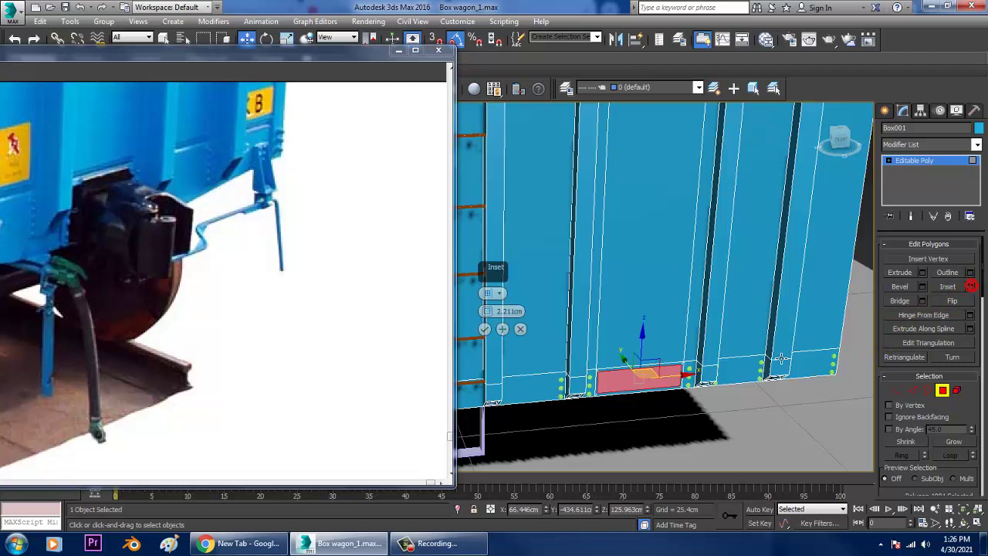
{"action": "left_click", "coordinate": [521, 331]}
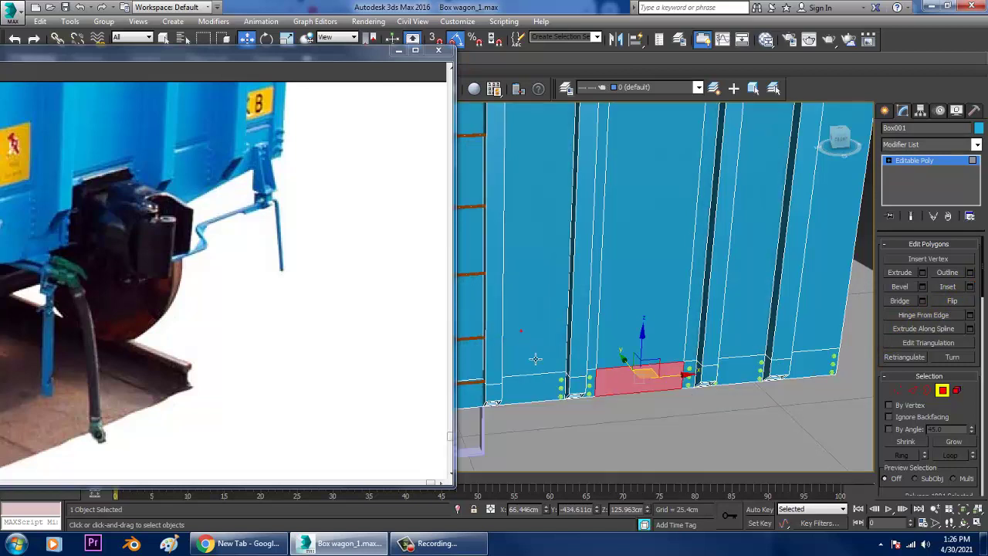
{"action": "left_click", "coordinate": [922, 274]}
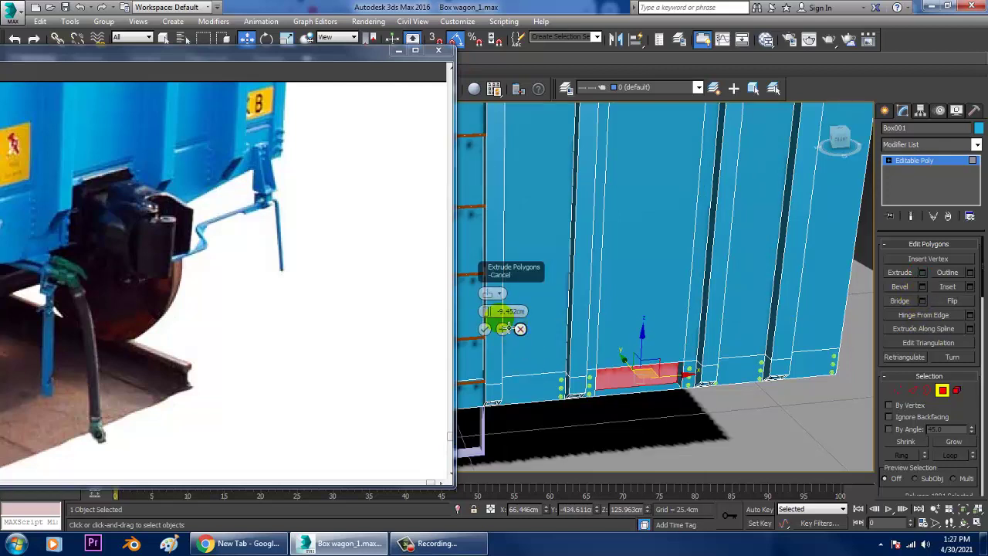
{"action": "left_click_drag", "start_coordinate": [488, 311], "coordinate": [501, 334]}
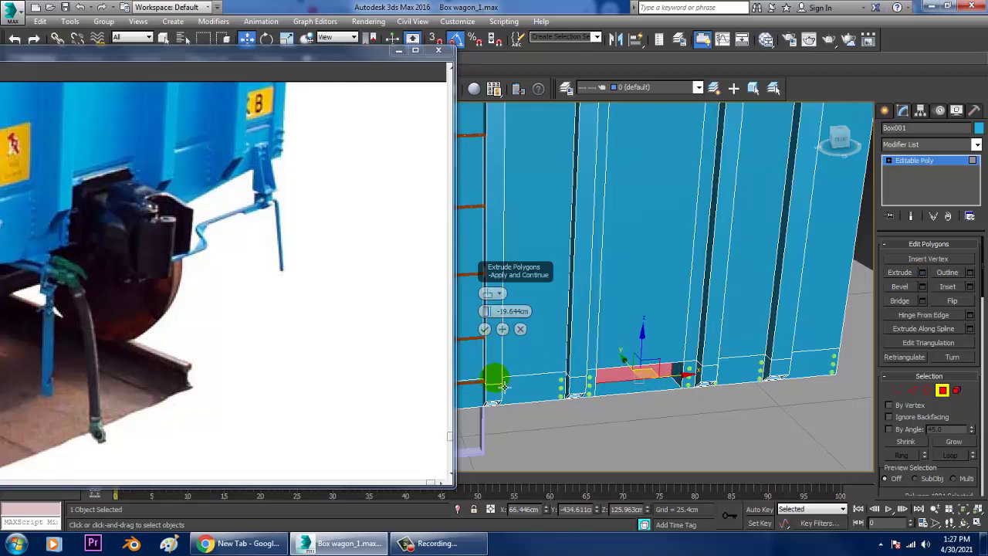
{"action": "left_click", "coordinate": [484, 330]}
Delete the bottom polygon of the new recess in the end wall so it is open from below.
{"action": "left_click_drag", "start_coordinate": [623, 399], "coordinate": [631, 401]}
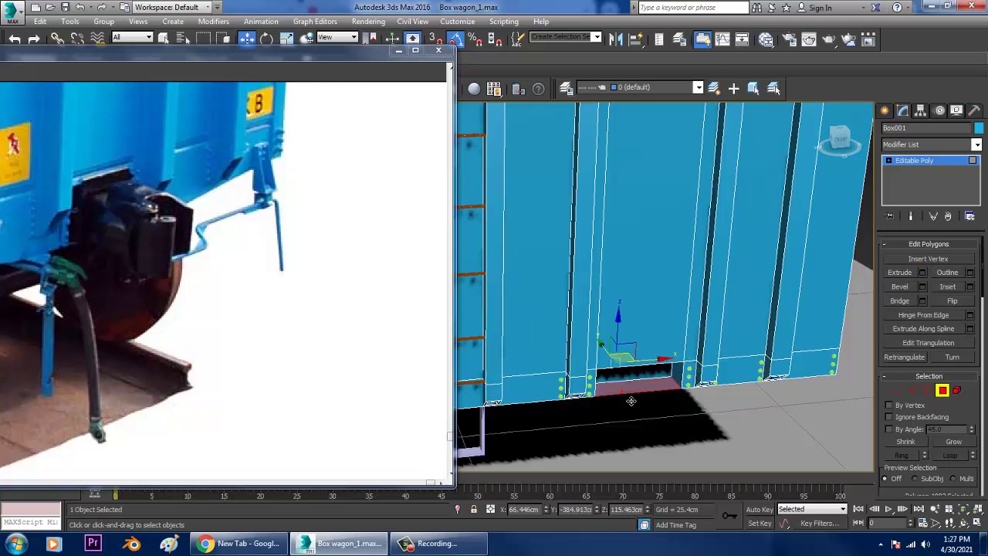
{"action": "left_click", "coordinate": [630, 401]}
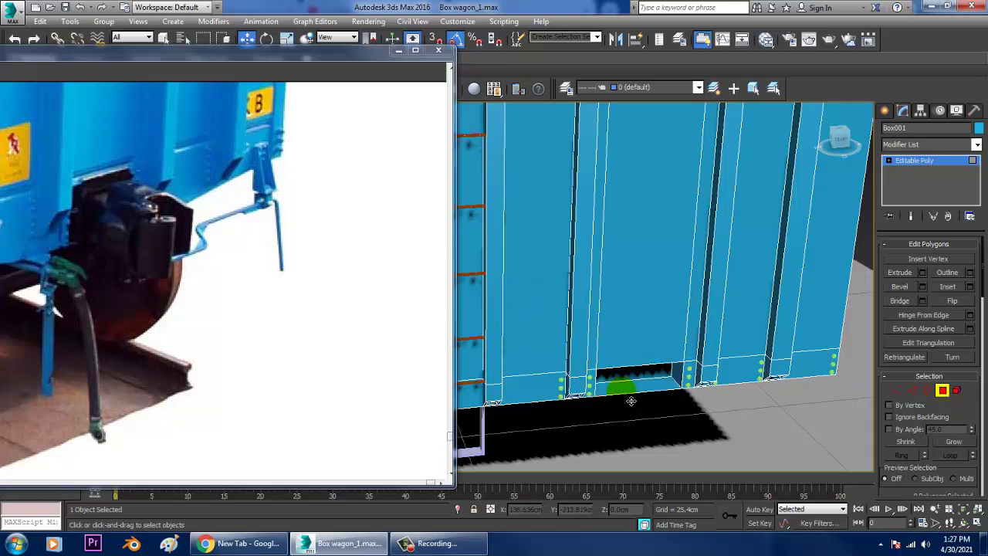
{"action": "left_click", "coordinate": [630, 399]}
{"action": "key", "text": "Delete"}
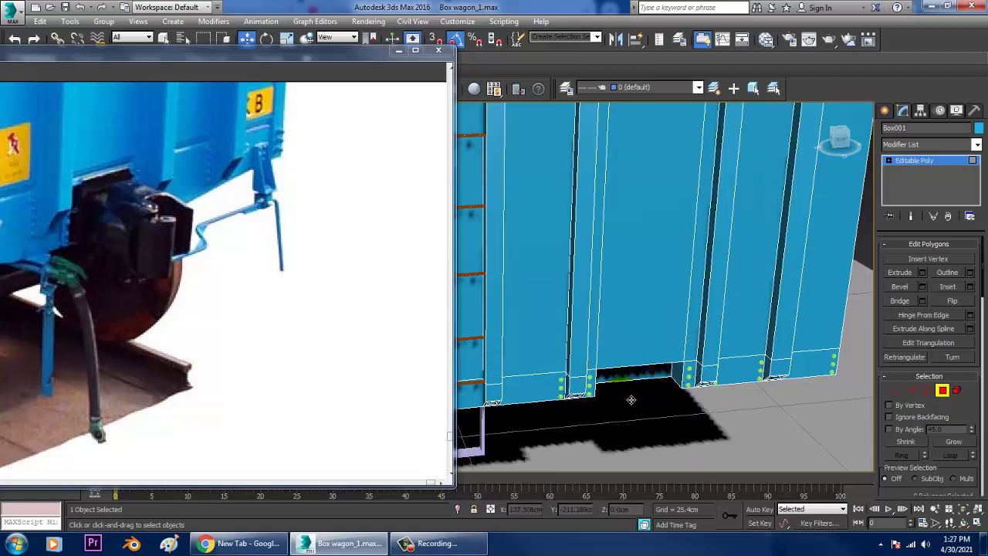
{"action": "mouse_move", "coordinate": [631, 400]}
{"action": "middle_mouse_down", "text": "alt"}
{"action": "mouse_move", "coordinate": [649, 338]}
{"action": "mouse_move", "coordinate": [651, 400]}
{"action": "middle_mouse_up", "text": "alt"}
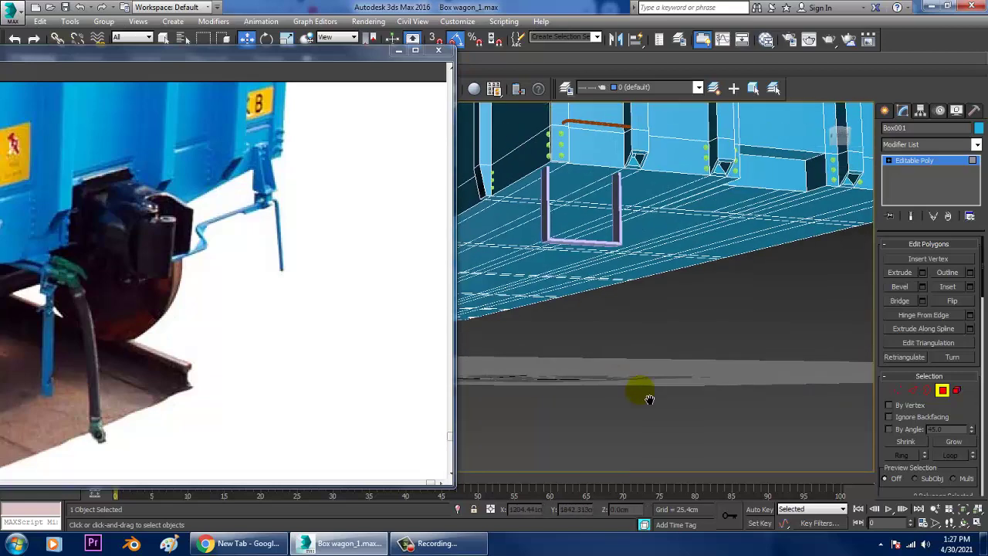
{"action": "middle_click_drag", "start_coordinate": [688, 291], "coordinate": [621, 326], "text": "alt"}
{"action": "middle_click_drag", "start_coordinate": [621, 326], "coordinate": [686, 256]}
{"action": "key", "text": "alt+w"}
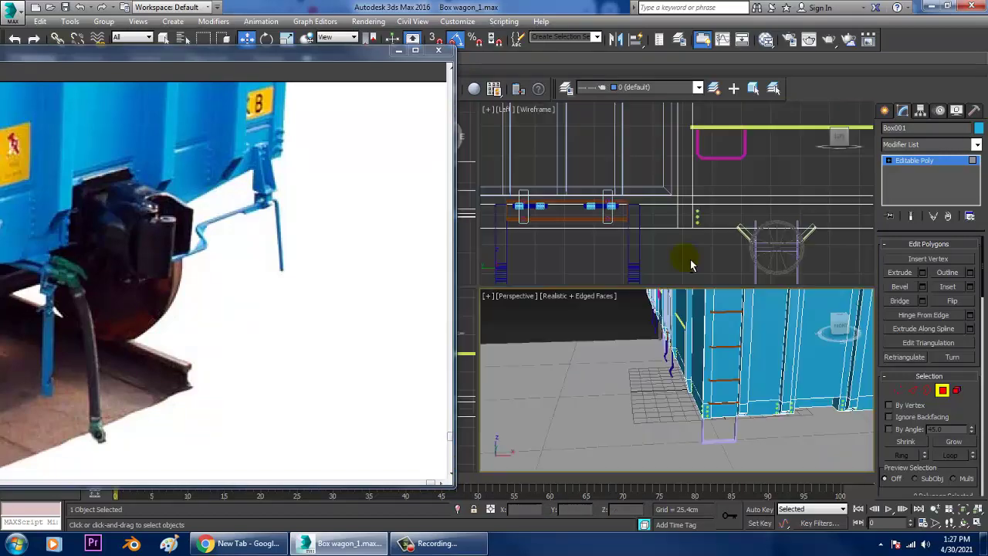
{"action": "key", "text": "alt+w"}
{"action": "scroll", "coordinate": [691, 230], "scroll_direction": "down", "scroll_amount": 8}
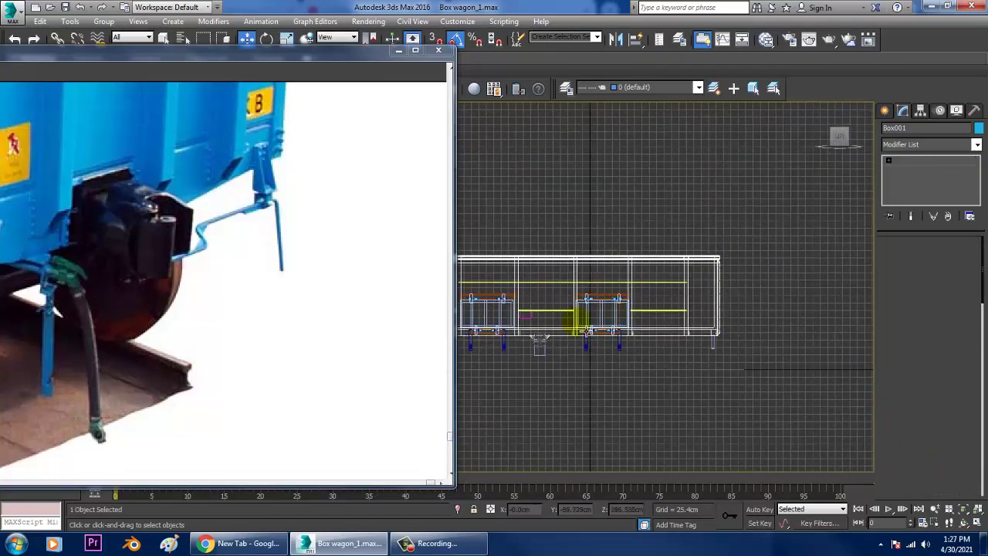
{"action": "middle_click_drag", "start_coordinate": [580, 322], "coordinate": [714, 351]}
{"action": "middle_click_drag", "start_coordinate": [604, 353], "coordinate": [523, 379]}
{"action": "scroll", "coordinate": [523, 379], "scroll_direction": "down", "scroll_amount": 3}
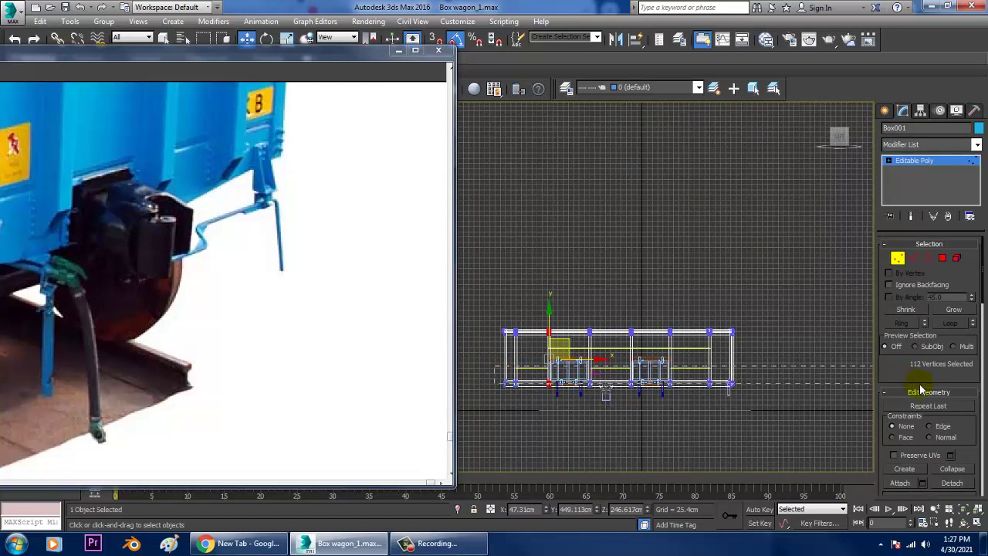
{"action": "left_click_drag", "start_coordinate": [920, 386], "coordinate": [920, 386]}
{"action": "scroll", "coordinate": [693, 384], "scroll_direction": "up", "scroll_amount": 2}
{"action": "middle_click_drag", "start_coordinate": [693, 385], "coordinate": [706, 387]}
{"action": "key", "text": "alt+w"}
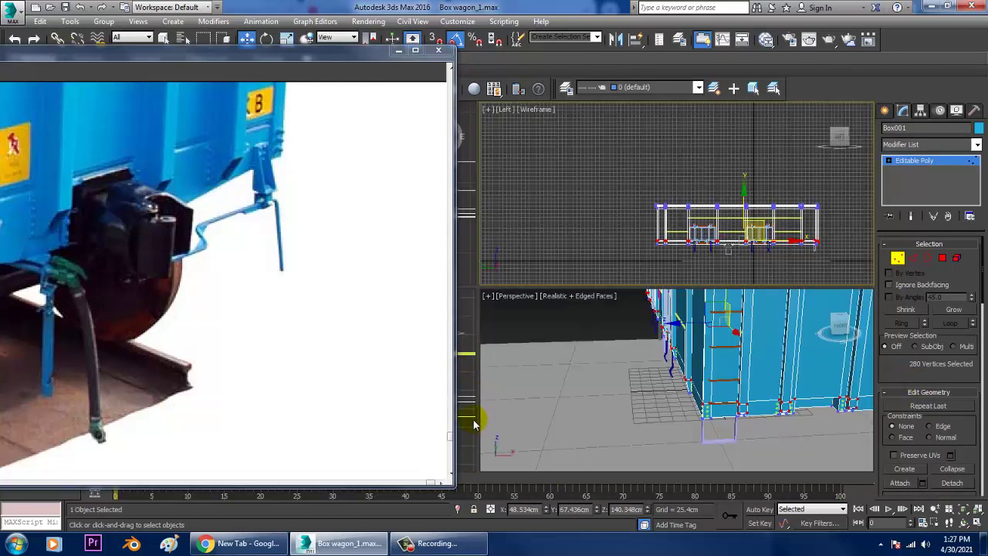
{"action": "left_click", "coordinate": [690, 261]}
{"action": "middle_click_drag", "start_coordinate": [690, 260], "coordinate": [673, 256]}
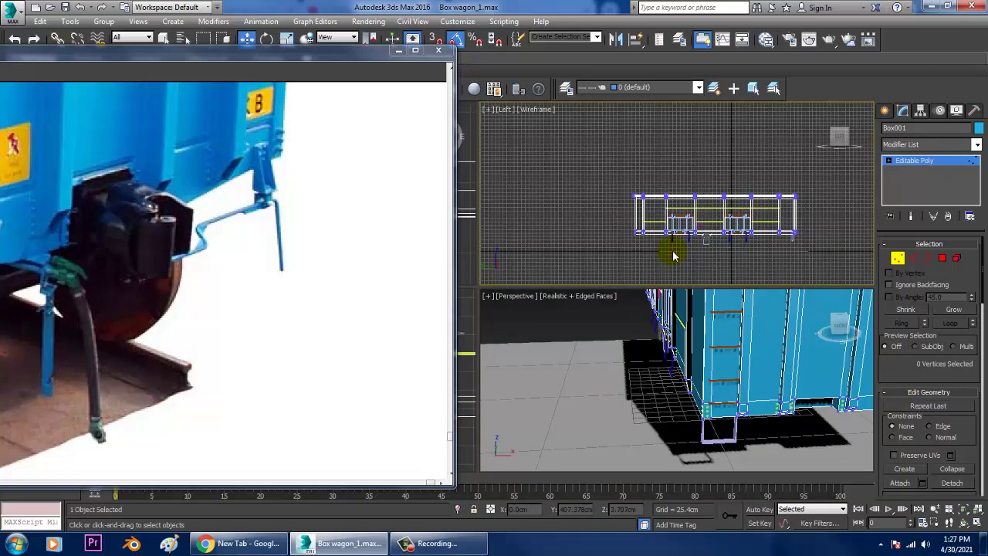
In the front view, raise the wagon body's horizontal row of vertices above the rivets to about Z 146.27 cm.
{"action": "key", "text": "f"}
{"action": "key", "text": "alt+w"}
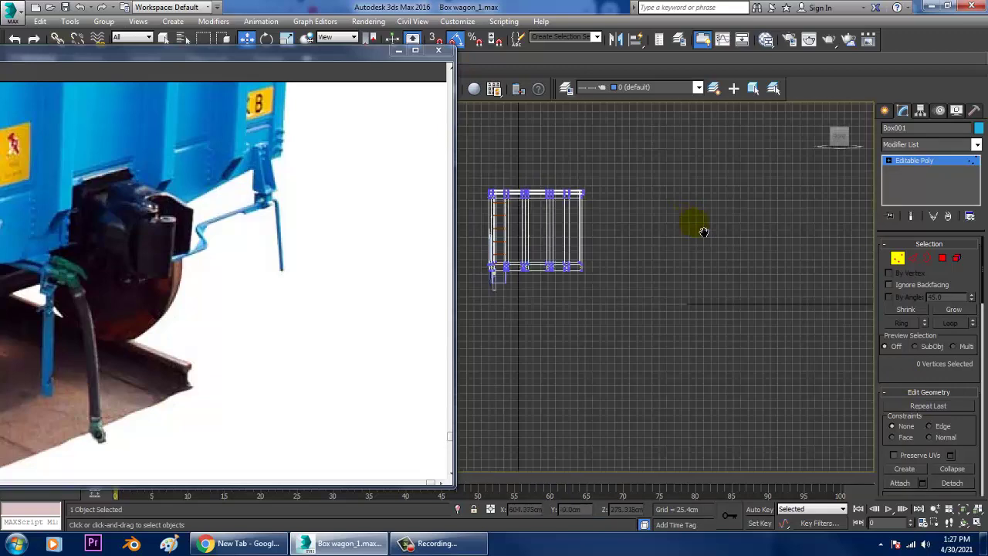
{"action": "scroll", "coordinate": [624, 263], "scroll_direction": "up", "scroll_amount": 3}
{"action": "middle_click_drag", "start_coordinate": [624, 262], "coordinate": [701, 317]}
{"action": "scroll", "coordinate": [650, 339], "scroll_direction": "up", "scroll_amount": 2}
{"action": "middle_click_drag", "start_coordinate": [650, 338], "coordinate": [695, 361]}
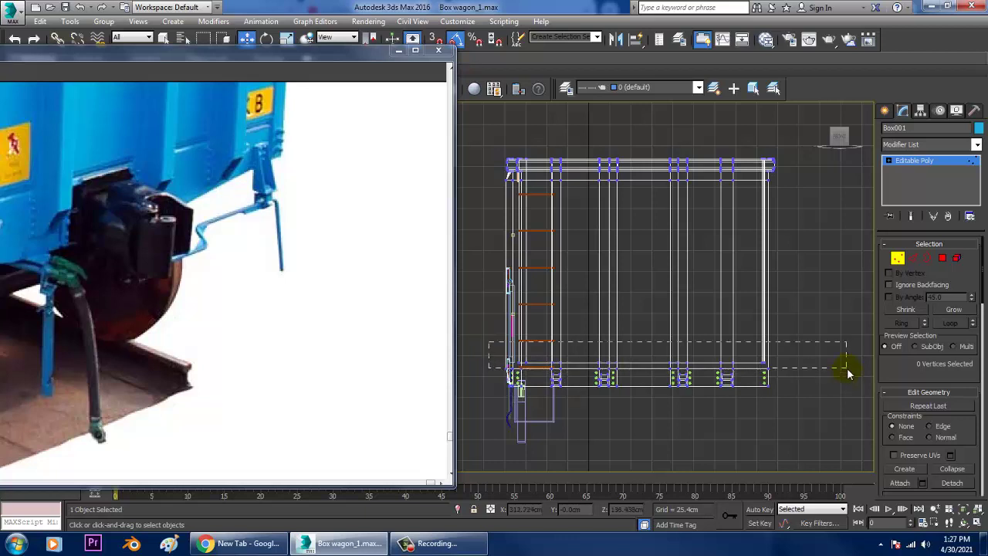
{"action": "left_click_drag", "start_coordinate": [850, 370], "coordinate": [849, 371]}
{"action": "scroll", "coordinate": [713, 378], "scroll_direction": "up", "scroll_amount": 3}
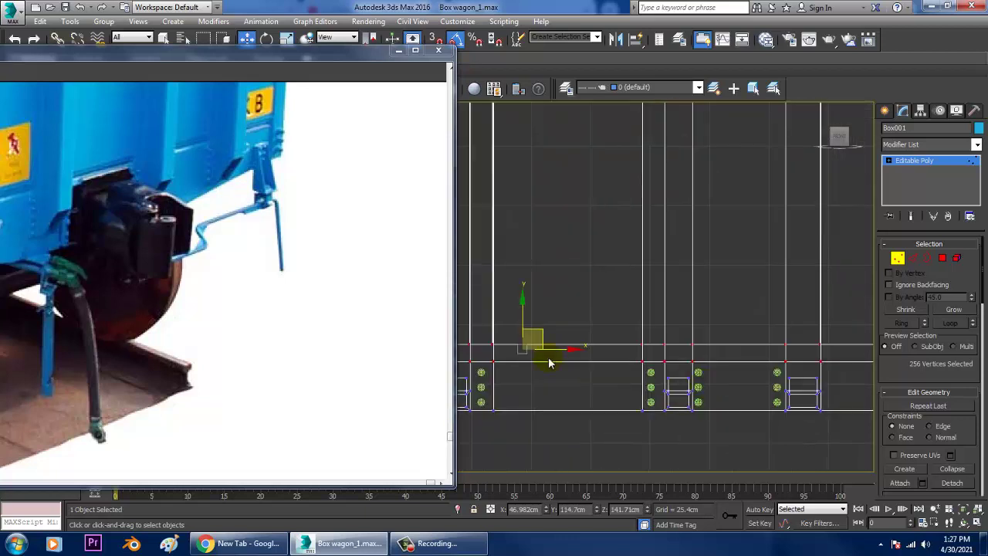
{"action": "middle_click_drag", "start_coordinate": [556, 355], "coordinate": [587, 356]}
{"action": "left_click_drag", "start_coordinate": [603, 351], "coordinate": [602, 341]}
{"action": "scroll", "coordinate": [601, 342], "scroll_direction": "down", "scroll_amount": 1}
{"action": "middle_click_drag", "start_coordinate": [600, 353], "coordinate": [799, 358]}
Draw a box over the end-wall recess in the front view with AutoGrid, about 23.9 cm long, 54.6 cm wide and 11.2 cm high.
{"action": "key", "text": "alt+w"}
{"action": "key", "text": "alt+w"}
{"action": "scroll", "coordinate": [664, 399], "scroll_direction": "up", "scroll_amount": 3}
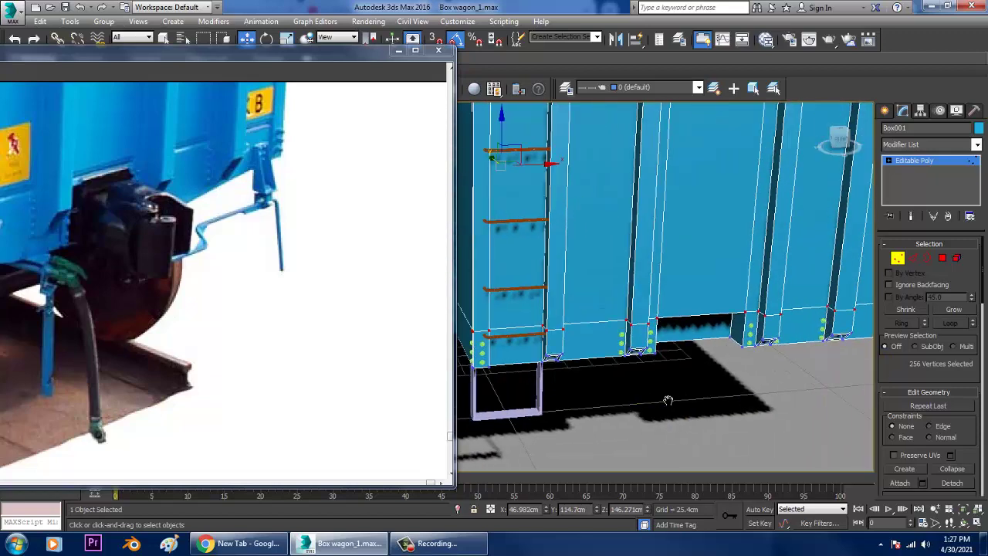
{"action": "middle_click_drag", "start_coordinate": [151, 273], "coordinate": [180, 283]}
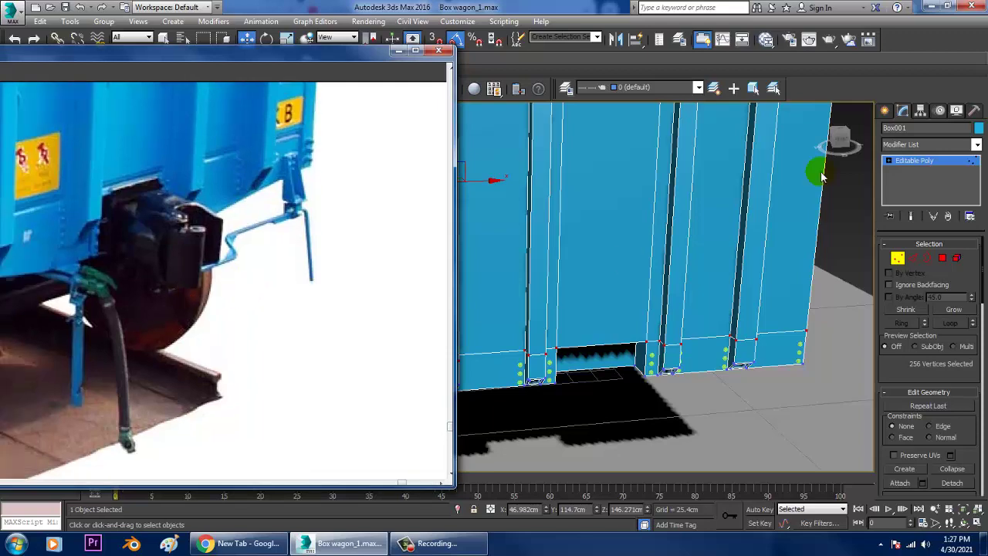
{"action": "left_click", "coordinate": [885, 112]}
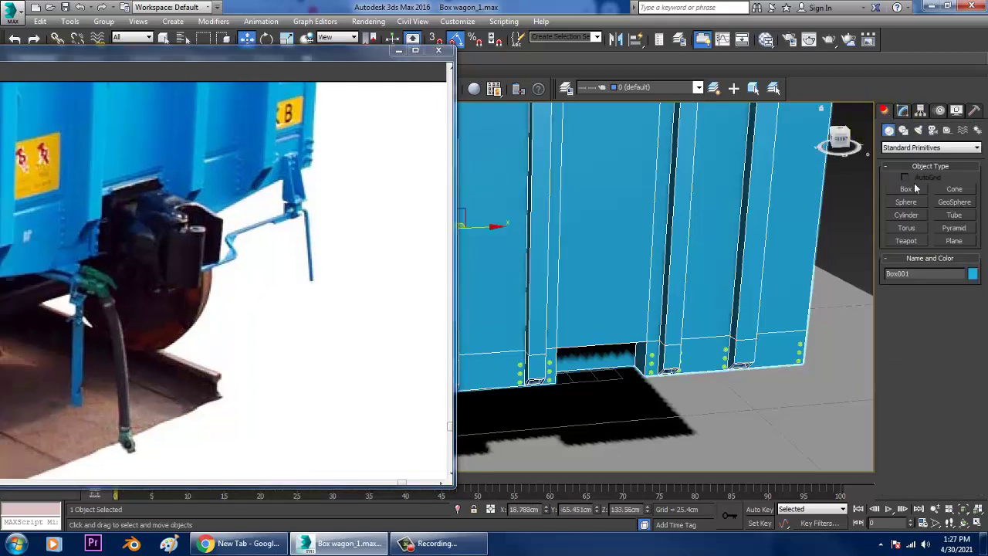
{"action": "left_click", "coordinate": [914, 185]}
{"action": "key", "text": "alt+w"}
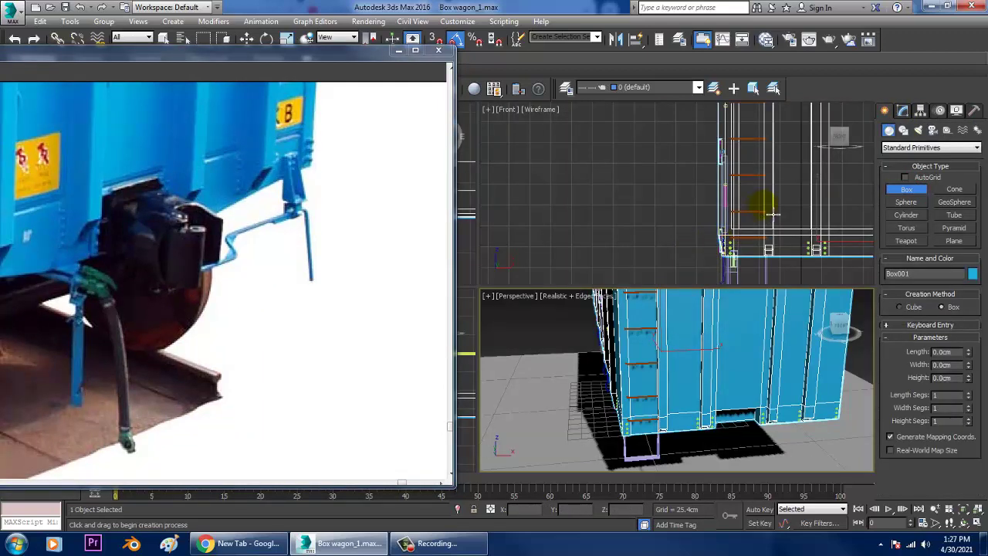
{"action": "key", "text": "alt+w"}
{"action": "middle_click_drag", "start_coordinate": [773, 214], "coordinate": [737, 214]}
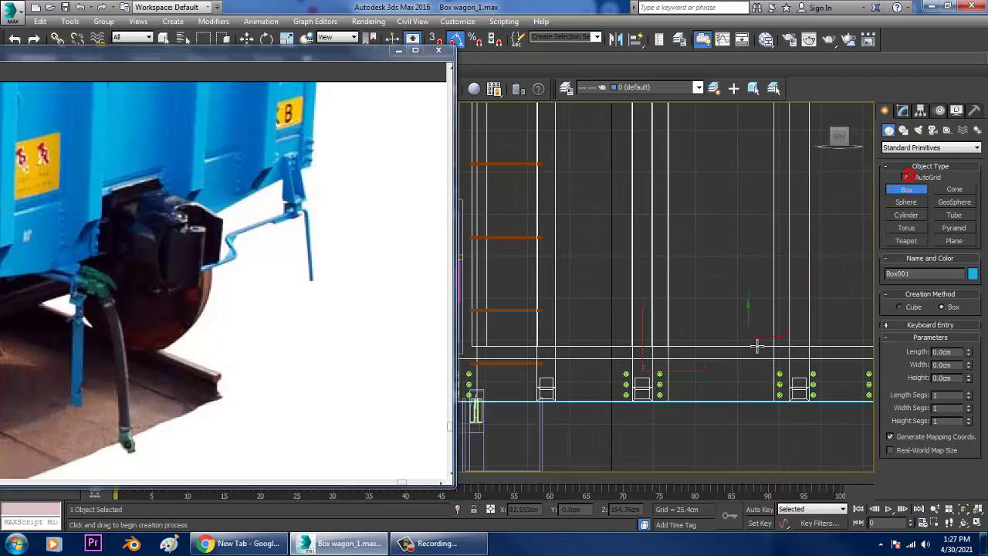
{"action": "middle_click_drag", "start_coordinate": [677, 383], "coordinate": [651, 376]}
{"action": "left_click_drag", "start_coordinate": [659, 363], "coordinate": [749, 403]}
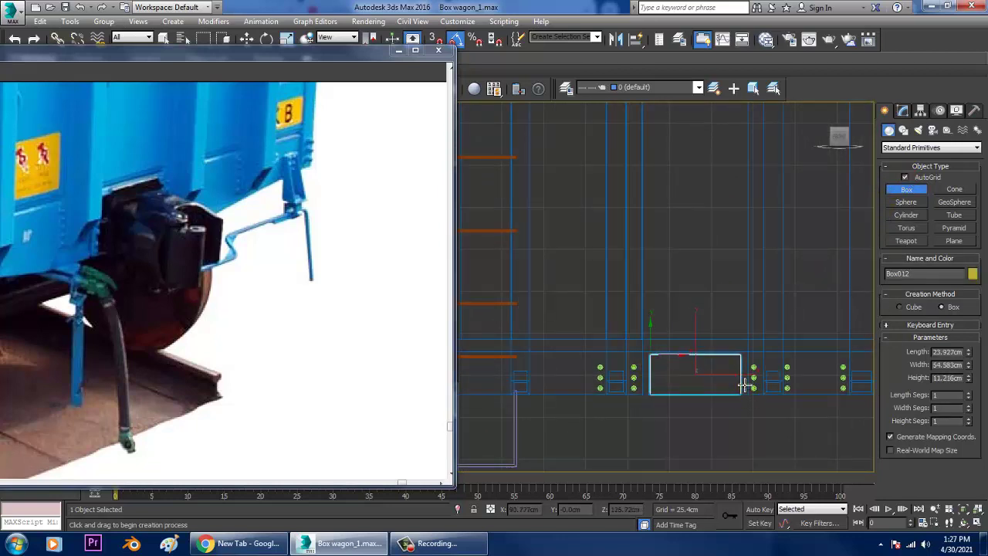
{"action": "left_click", "coordinate": [745, 385]}
Move the new box along Y to the recess in the wagon's end wall, at about Y -431.95 cm.
{"action": "key", "text": "w"}
{"action": "key", "text": "alt+w"}
{"action": "middle_click", "coordinate": [731, 432]}
{"action": "key", "text": "z"}
{"action": "key", "text": "alt+w"}
{"action": "scroll", "coordinate": [731, 430], "scroll_direction": "down", "scroll_amount": 5}
{"action": "middle_click_drag", "start_coordinate": [718, 399], "coordinate": [732, 401], "text": "alt"}
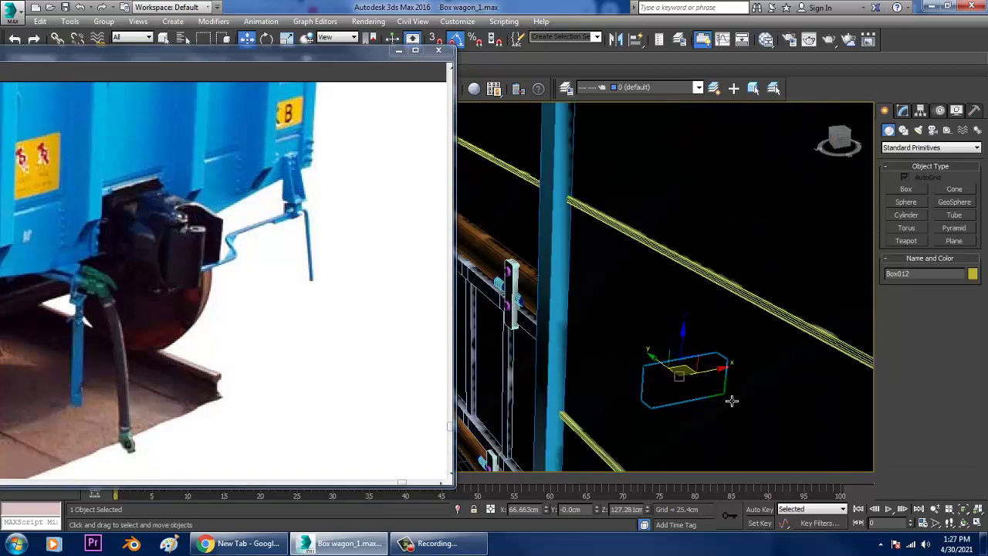
{"action": "scroll", "coordinate": [731, 401], "scroll_direction": "down", "scroll_amount": 8}
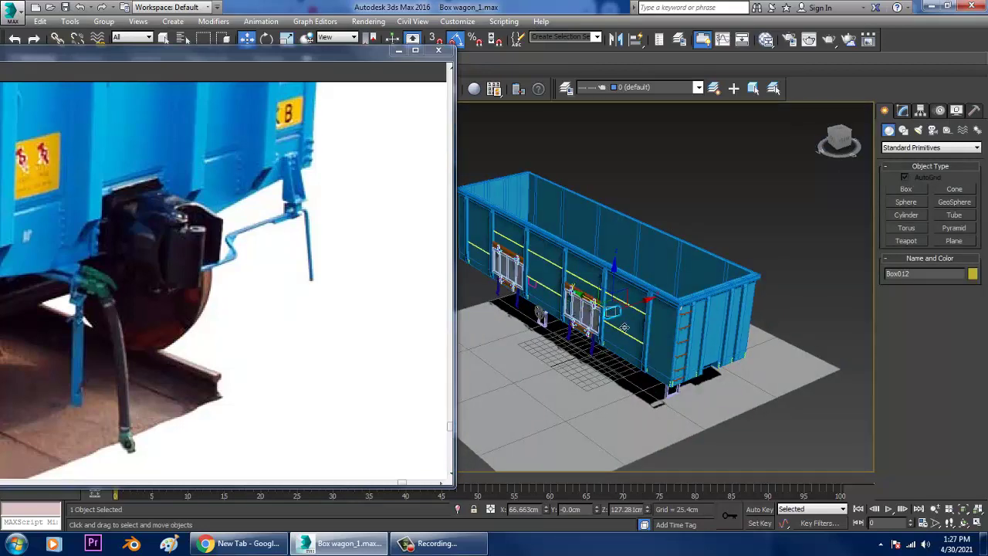
{"action": "scroll", "coordinate": [668, 348], "scroll_direction": "up", "scroll_amount": 10}
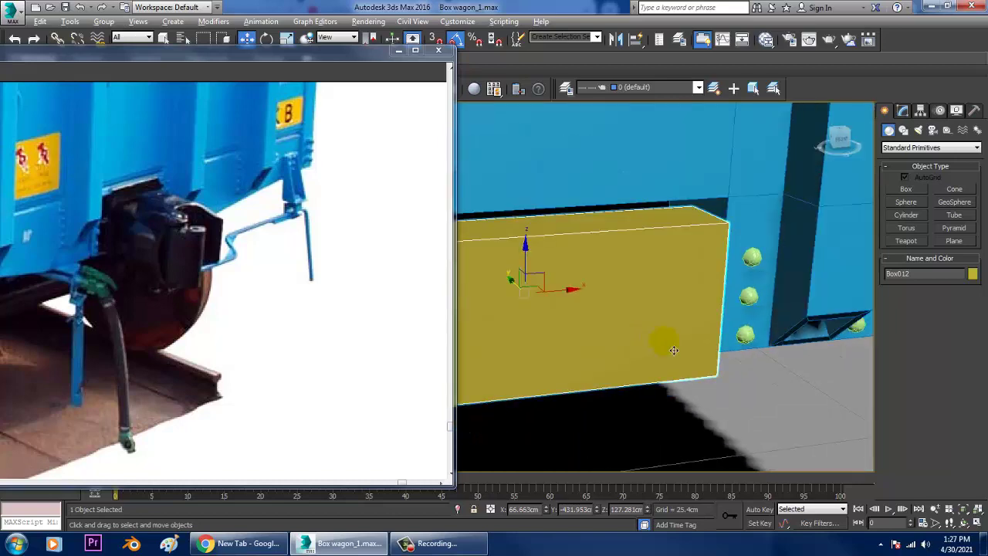
Move the box deeper into the end-wall recess, to about Y -412.10 cm and Z 128.26 cm, and convert it to an Editable Poly.
{"action": "middle_click_drag", "start_coordinate": [673, 350], "coordinate": [520, 238], "text": "alt"}
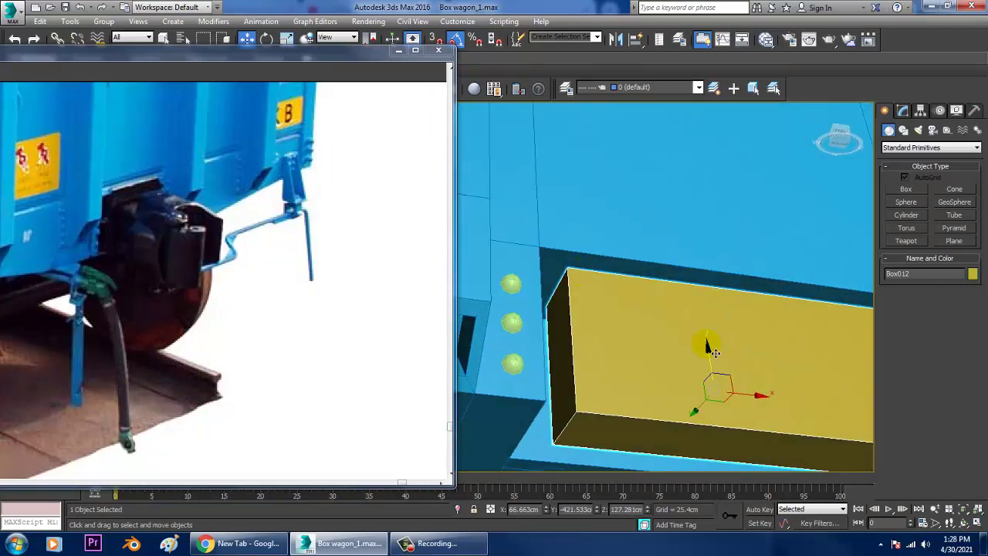
{"action": "left_click_drag", "start_coordinate": [707, 419], "coordinate": [637, 435]}
{"action": "mouse_move", "coordinate": [679, 390]}
{"action": "middle_mouse_down", "text": "alt"}
{"action": "mouse_move", "coordinate": [695, 394]}
{"action": "mouse_move", "coordinate": [687, 364]}
{"action": "mouse_move", "coordinate": [697, 369]}
{"action": "mouse_move", "coordinate": [693, 384]}
{"action": "middle_mouse_up", "text": "alt"}
{"action": "right_click", "coordinate": [710, 263]}
{"action": "mouse_move", "coordinate": [806, 389]}
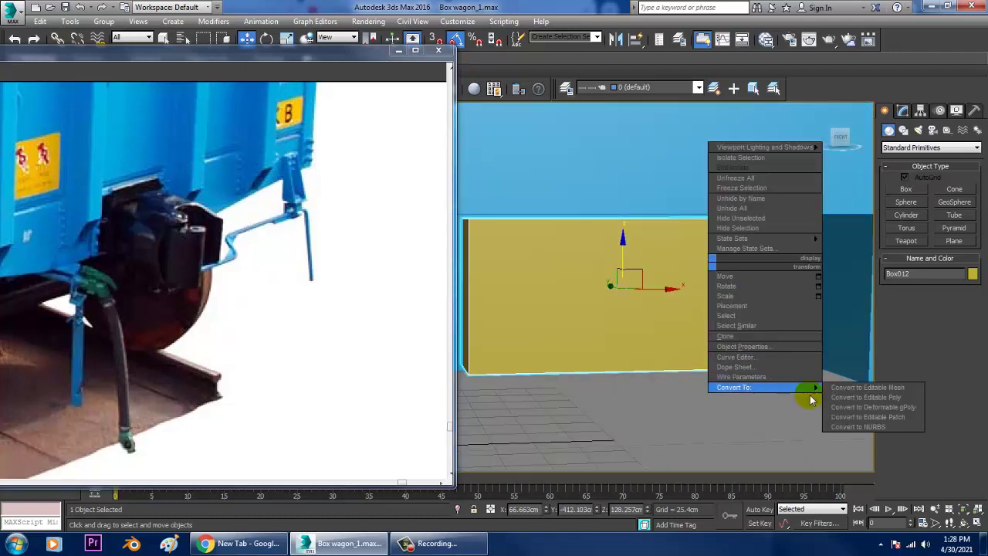
{"action": "left_click", "coordinate": [859, 398]}
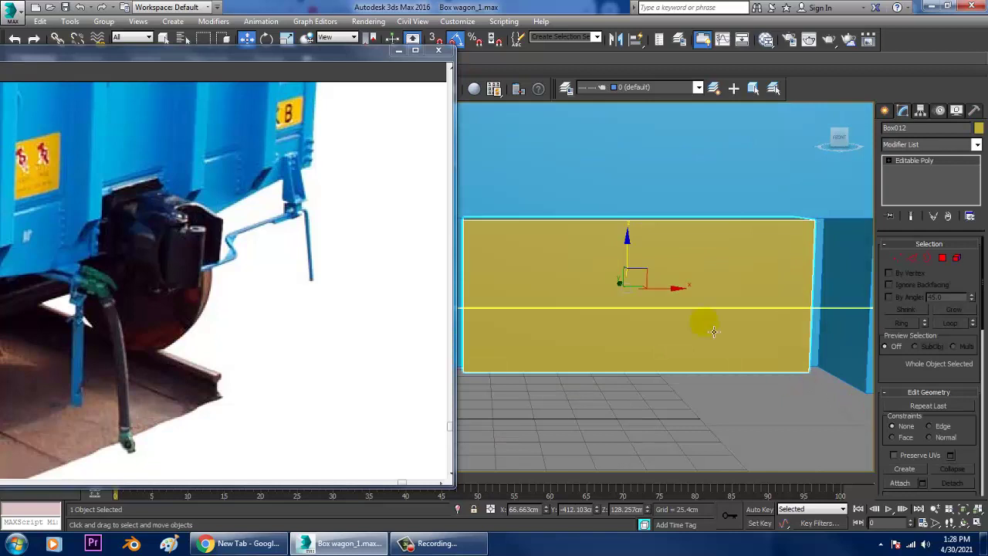
Connect the box's horizontal front edges with 2 vertical segments and a pinch of 54.
{"action": "key", "text": "2"}
{"action": "left_click", "coordinate": [638, 220]}
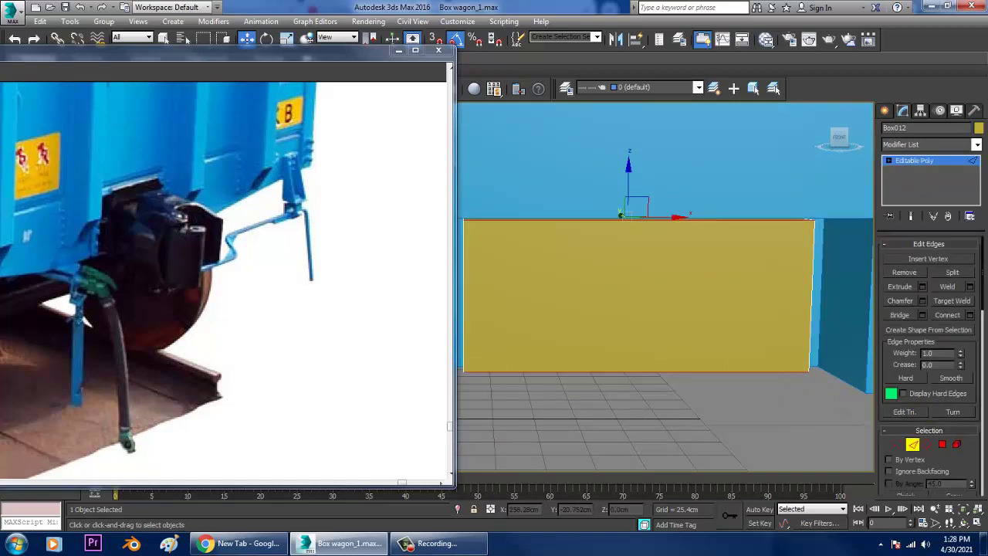
{"action": "left_click", "coordinate": [970, 316]}
{"action": "left_click_drag", "start_coordinate": [487, 295], "coordinate": [483, 168]}
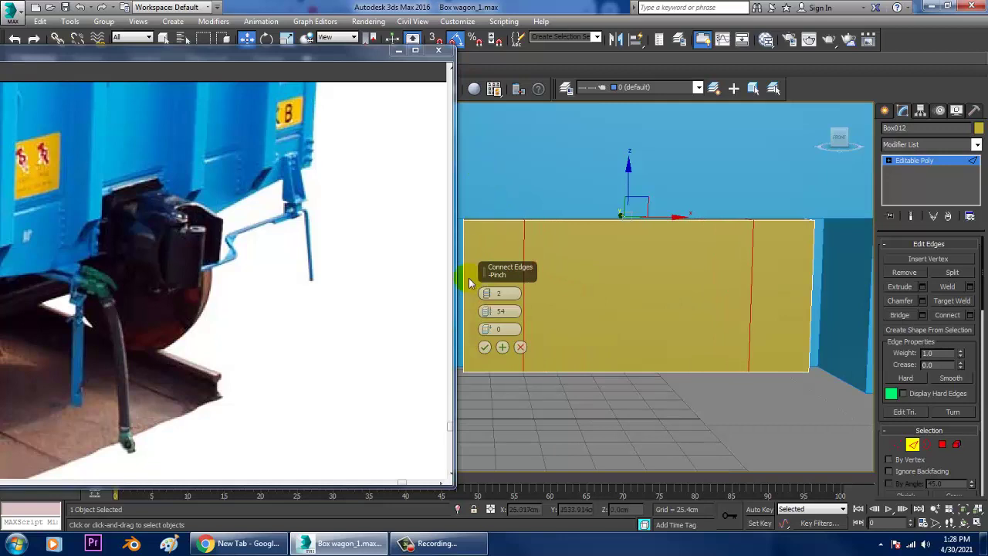
{"action": "left_click", "coordinate": [484, 348]}
Extrude the middle front polygon of the box 25.4 cm outward from the recess.
{"action": "key", "text": "4"}
{"action": "left_click", "coordinate": [707, 312]}
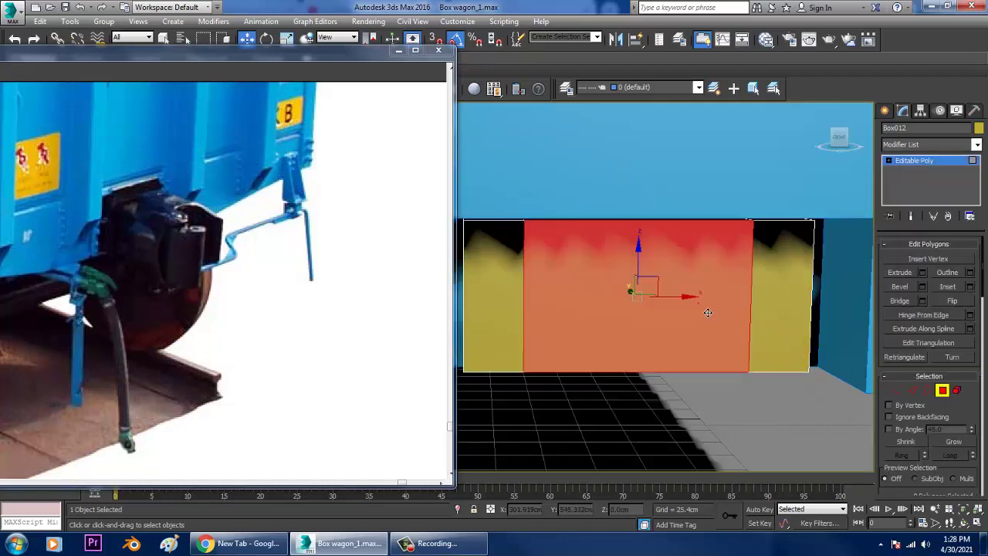
{"action": "middle_click_drag", "start_coordinate": [726, 317], "coordinate": [714, 318], "text": "alt"}
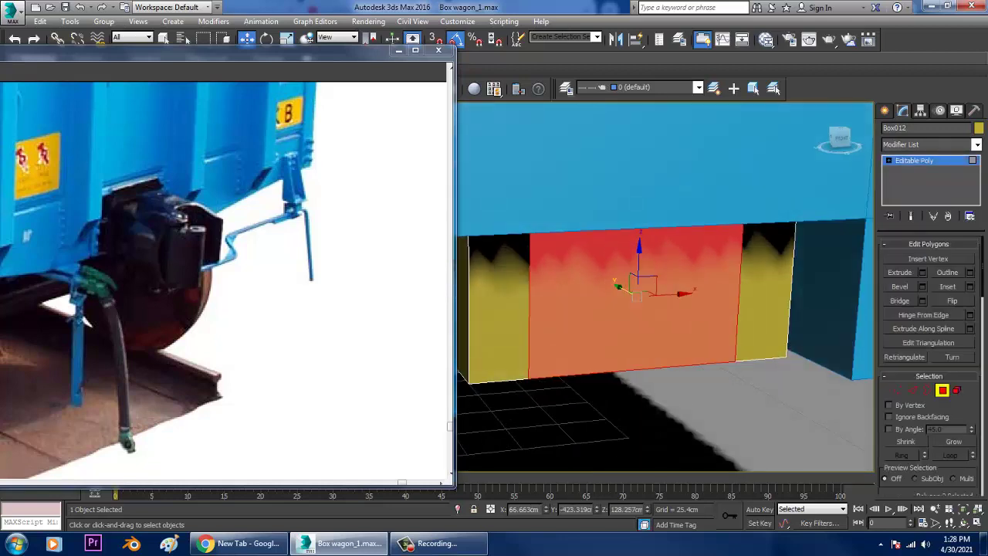
{"action": "left_click", "coordinate": [925, 274]}
{"action": "left_click", "coordinate": [486, 330]}
{"action": "scroll", "coordinate": [559, 332], "scroll_direction": "down", "scroll_amount": 5}
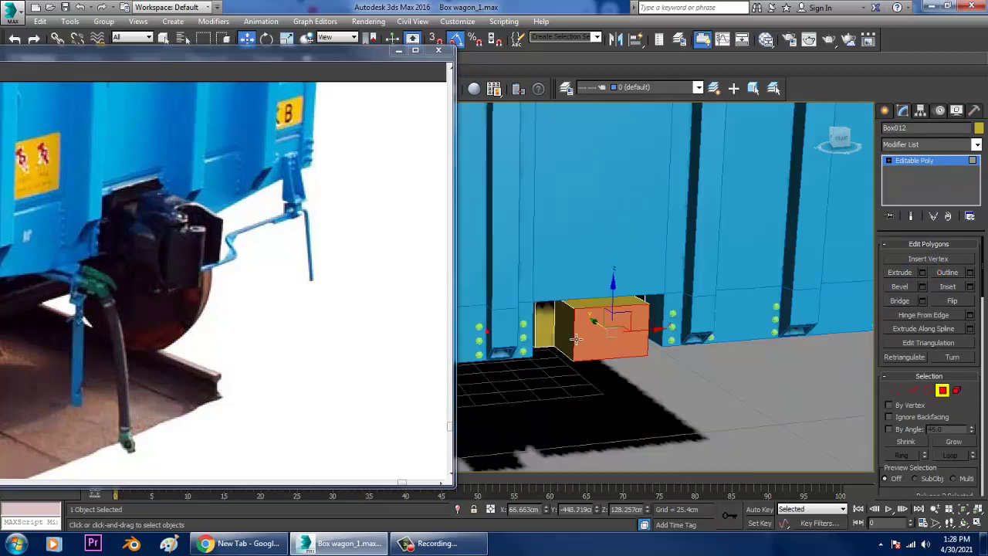
Scale the extruded front polygon slightly narrower along X and move it outward to about Y -454.56 cm.
{"action": "middle_click_drag", "start_coordinate": [562, 334], "coordinate": [605, 360], "text": "alt"}
{"action": "key", "text": "r"}
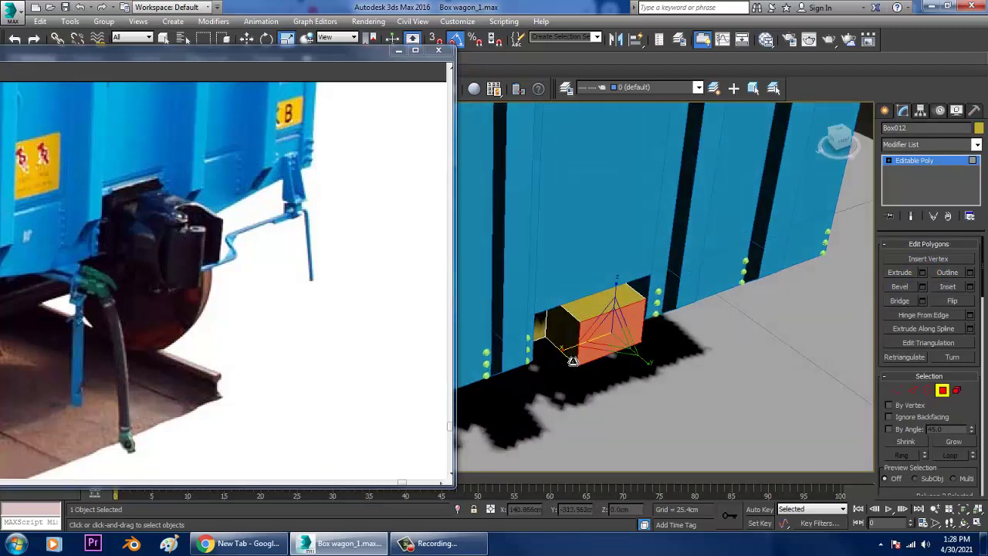
{"action": "left_click_drag", "start_coordinate": [575, 360], "coordinate": [618, 333]}
{"action": "key", "text": "w"}
{"action": "middle_click_drag", "start_coordinate": [619, 337], "coordinate": [579, 330], "text": "alt"}
{"action": "middle_click_drag", "start_coordinate": [579, 329], "coordinate": [597, 343]}
{"action": "scroll", "coordinate": [597, 342], "scroll_direction": "up", "scroll_amount": 5}
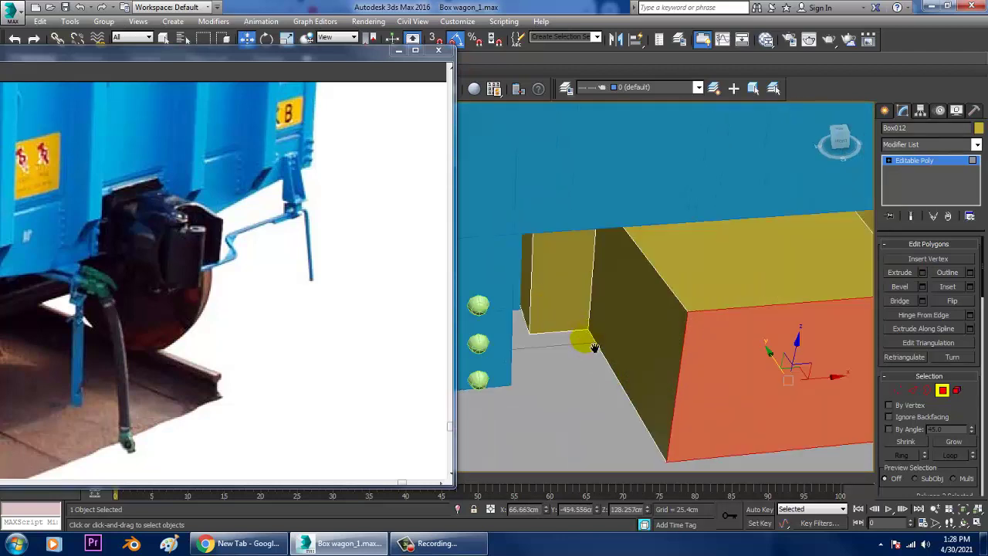
Use Swift Loop to add two lengthwise edge loops that split the protruding block into three roughly equal strips.
{"action": "left_click_drag", "start_coordinate": [179, 57], "coordinate": [177, 111]}
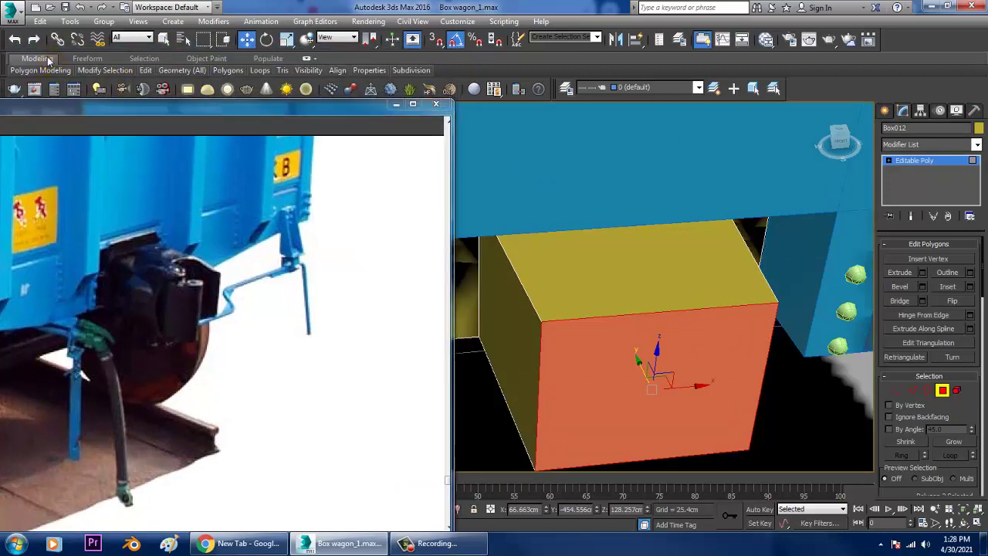
{"action": "left_click", "coordinate": [306, 59]}
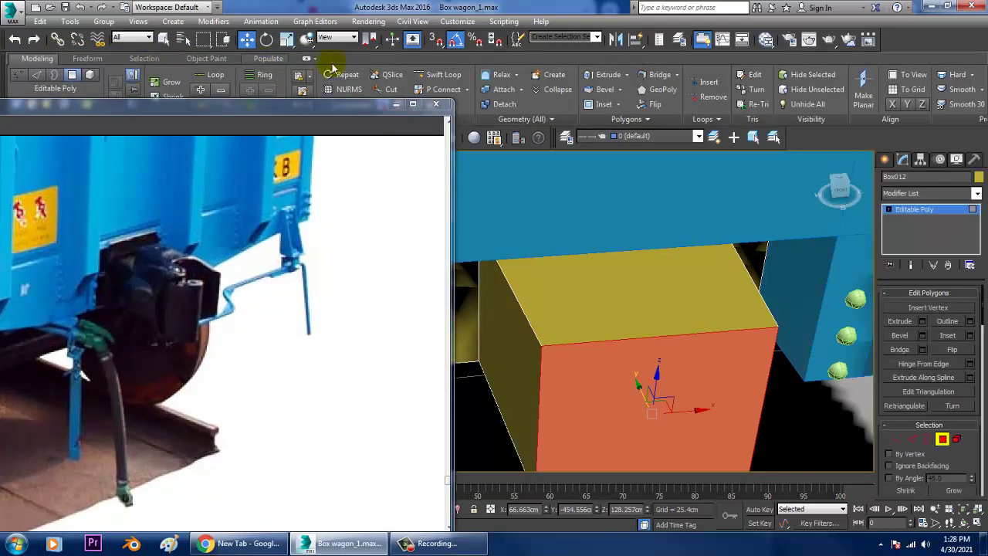
{"action": "left_click", "coordinate": [440, 75]}
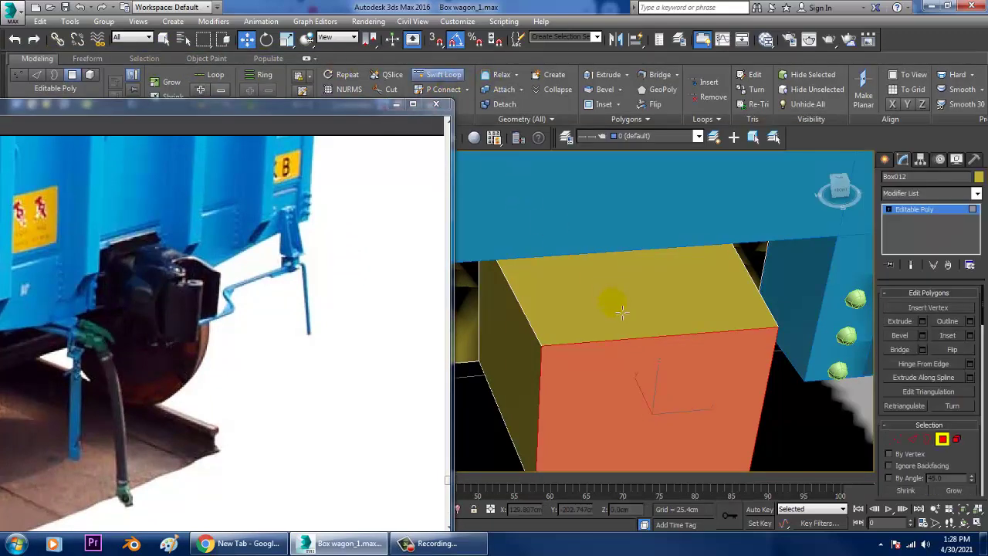
{"action": "middle_click_drag", "start_coordinate": [622, 311], "coordinate": [603, 348], "text": "alt"}
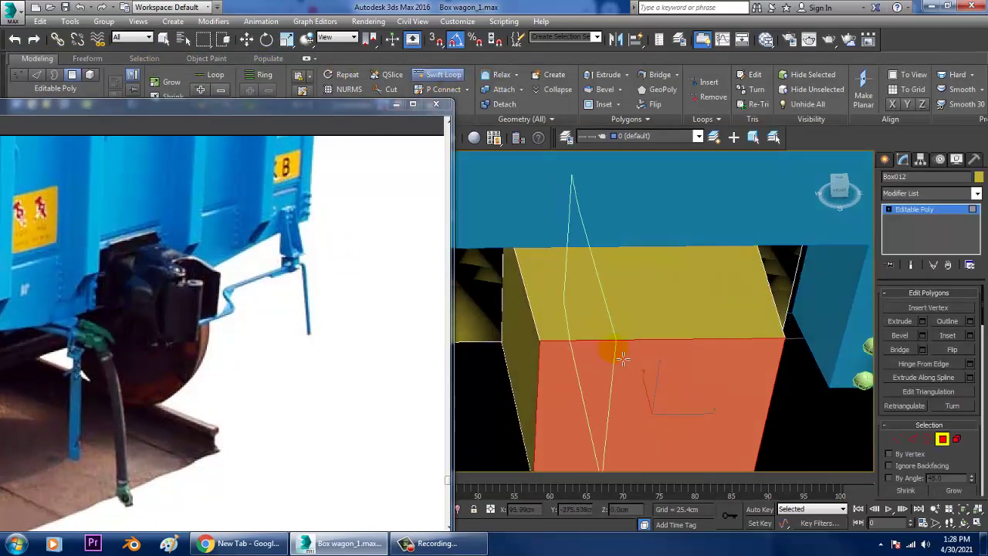
{"action": "left_click", "coordinate": [622, 357]}
{"action": "left_click", "coordinate": [711, 355]}
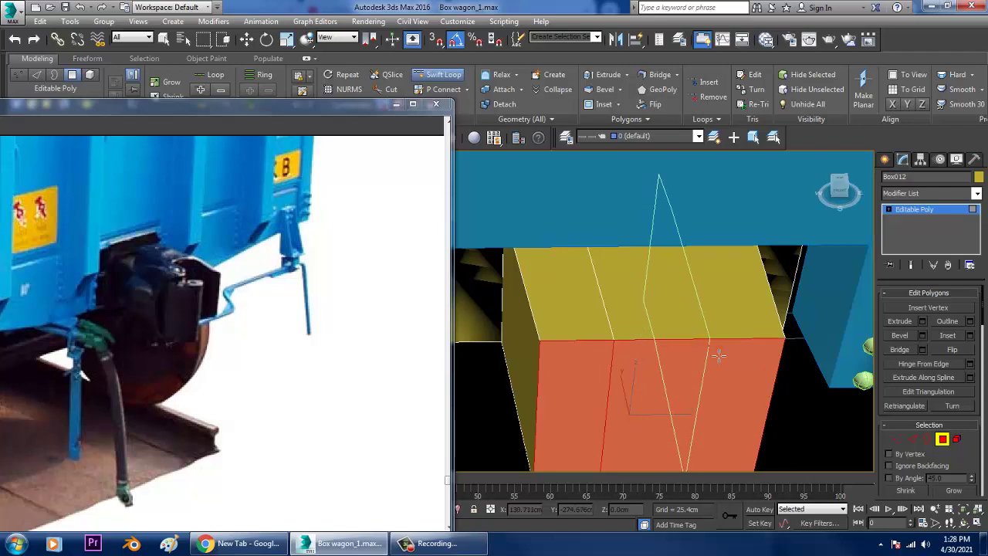
{"action": "right_click", "coordinate": [843, 456]}
Extrude the left of the block's three front polygons by about 16.52 cm to form the first coupler arm.
{"action": "left_click", "coordinate": [596, 421]}
{"action": "scroll", "coordinate": [633, 407], "scroll_direction": "down", "scroll_amount": 5}
{"action": "middle_click_drag", "start_coordinate": [633, 407], "coordinate": [651, 413], "text": "alt"}
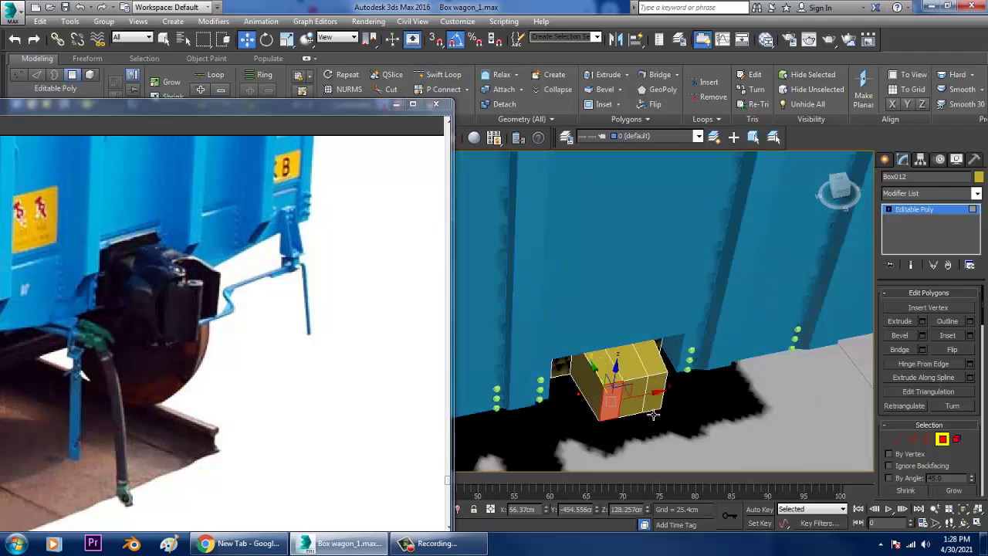
{"action": "scroll", "coordinate": [653, 412], "scroll_direction": "up", "scroll_amount": 5}
{"action": "middle_click_drag", "start_coordinate": [662, 376], "coordinate": [681, 386]}
{"action": "key", "text": "z"}
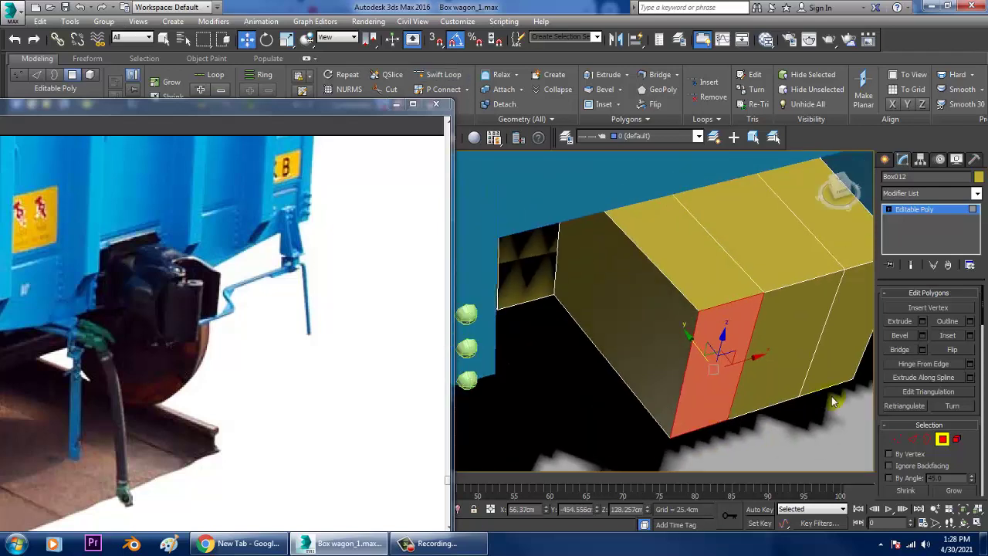
{"action": "left_click", "coordinate": [923, 322]}
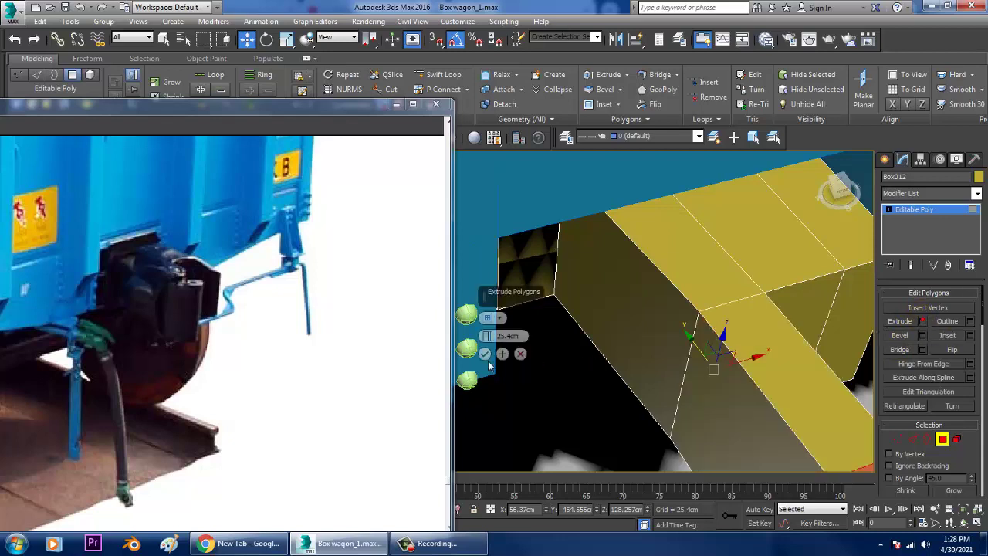
{"action": "left_click_drag", "start_coordinate": [487, 337], "coordinate": [503, 354]}
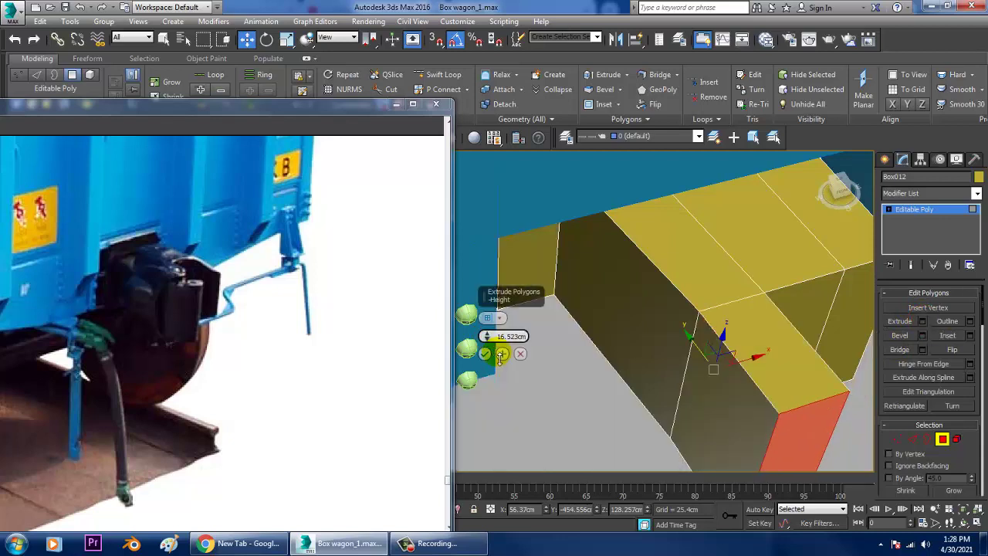
{"action": "left_click", "coordinate": [484, 355]}
Move the first arm's end polygon inward along X to about X 59.62 cm.
{"action": "scroll", "coordinate": [540, 371], "scroll_direction": "down", "scroll_amount": 5}
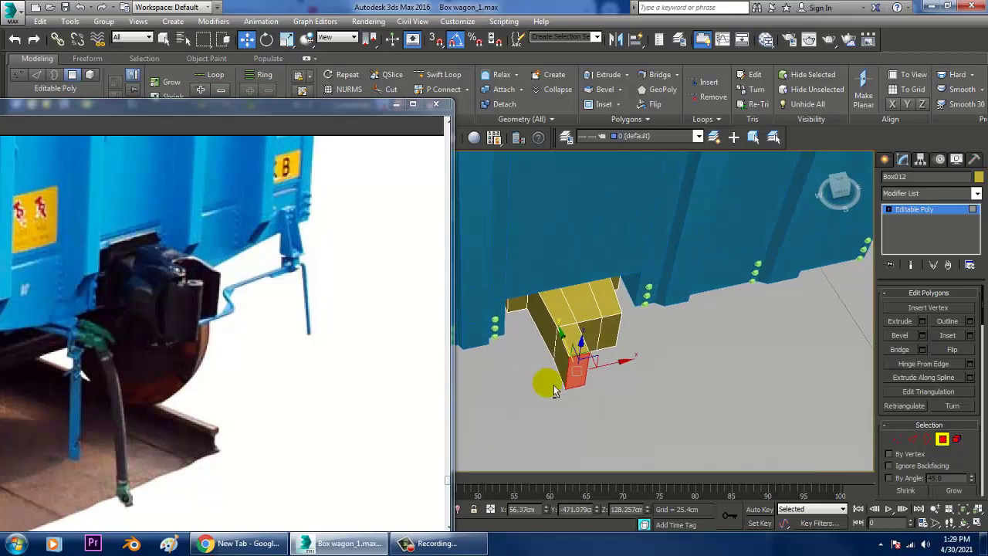
{"action": "scroll", "coordinate": [586, 348], "scroll_direction": "up", "scroll_amount": 5}
{"action": "scroll", "coordinate": [631, 317], "scroll_direction": "down", "scroll_amount": 6}
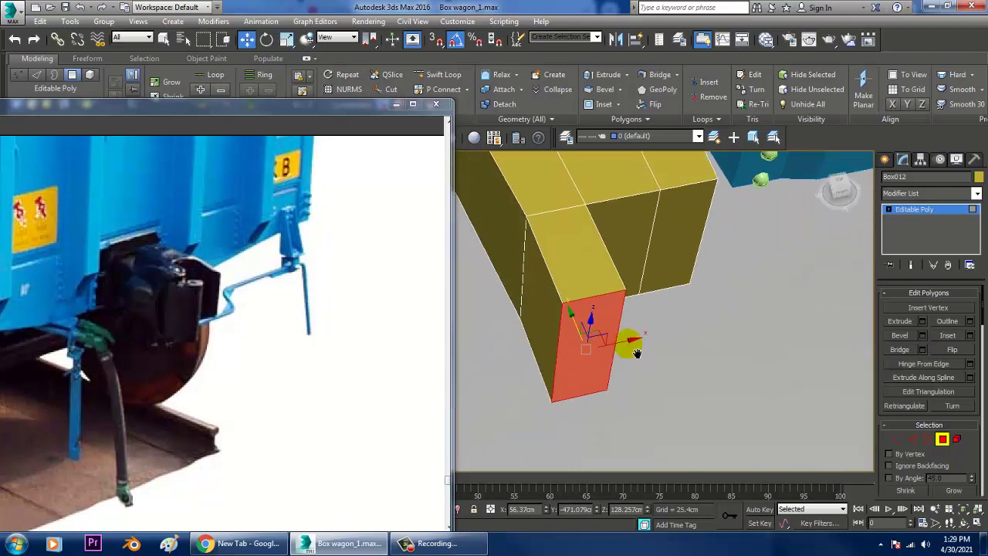
{"action": "left_click_drag", "start_coordinate": [630, 369], "coordinate": [644, 360]}
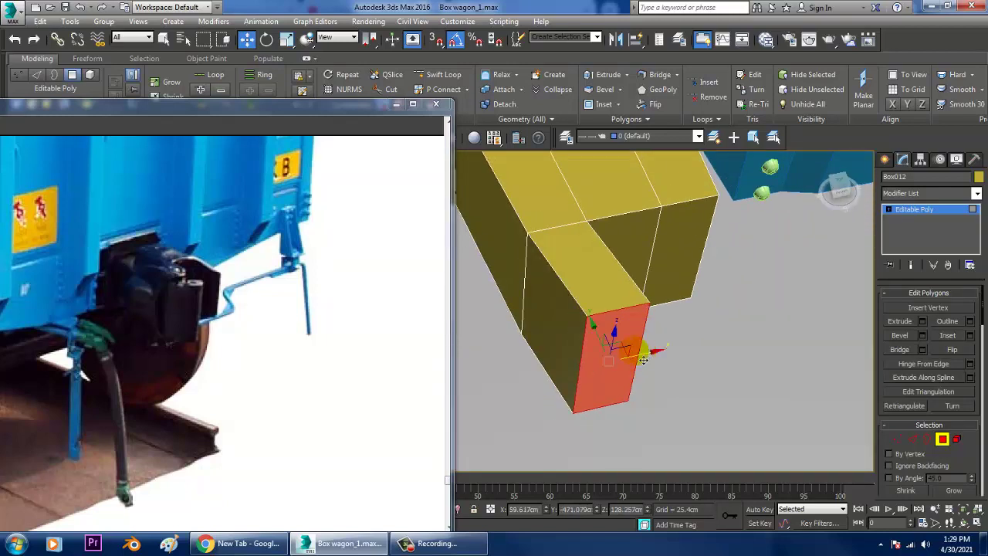
Chamfer the outer vertical edge at the first arm's end by about 9.77 cm with 3 segments.
{"action": "key", "text": "2"}
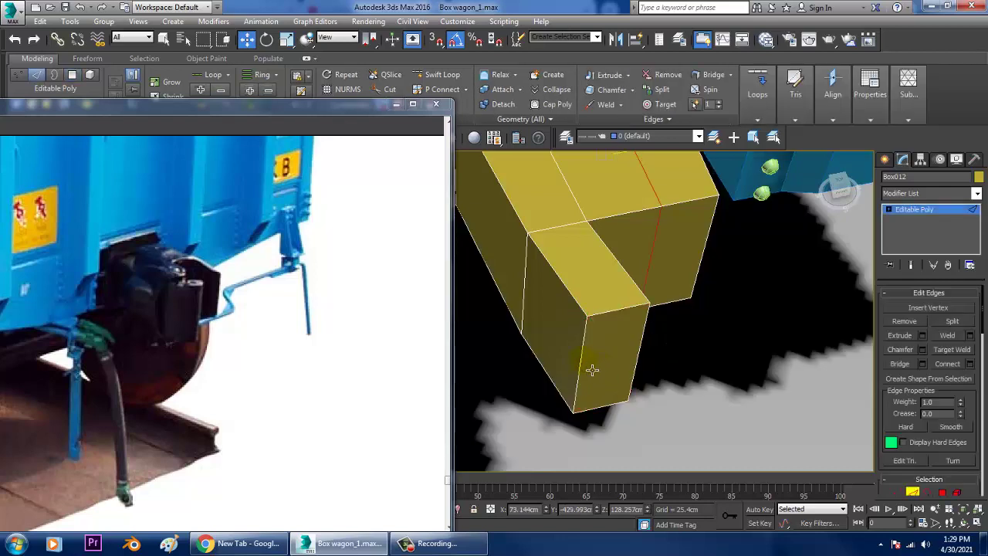
{"action": "left_click", "coordinate": [924, 351]}
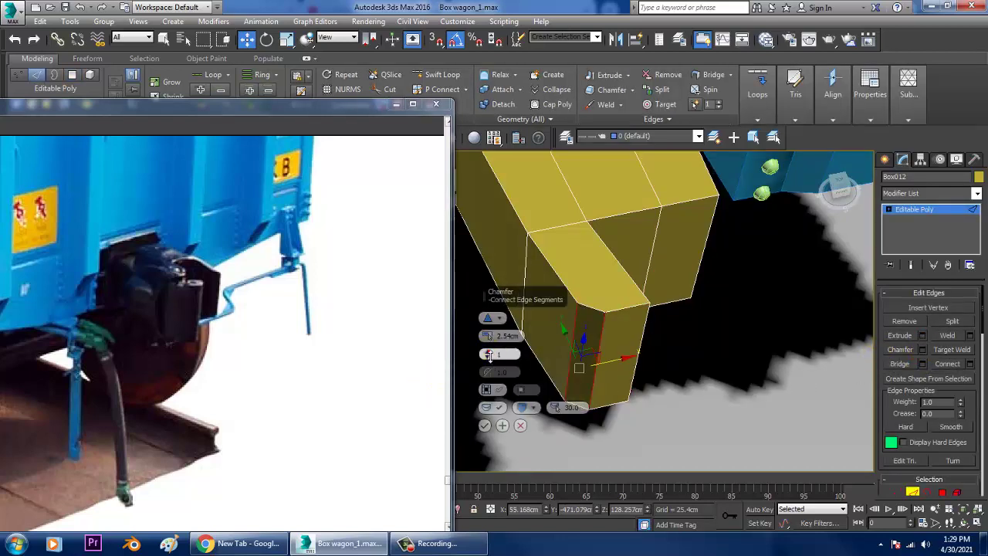
{"action": "left_click_drag", "start_coordinate": [489, 355], "coordinate": [485, 333]}
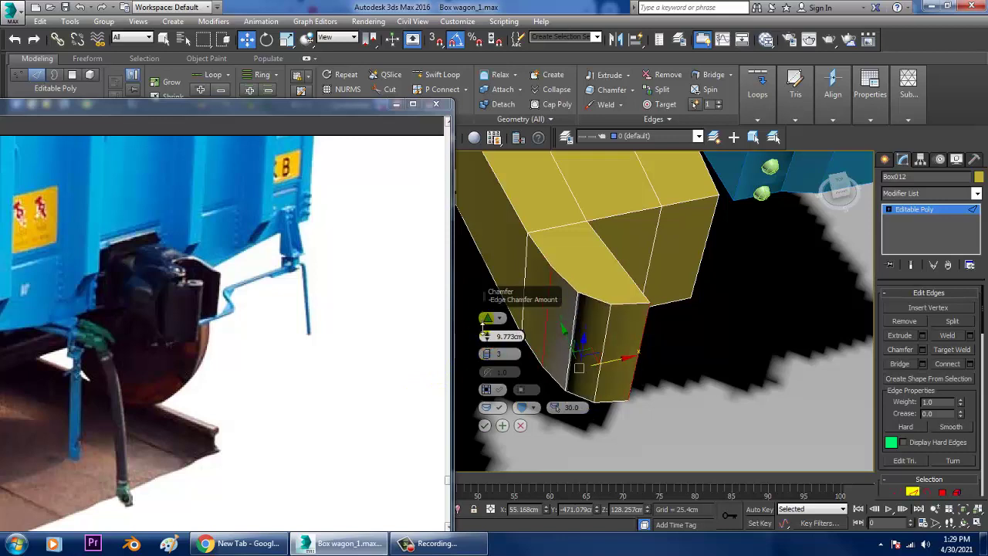
{"action": "left_click", "coordinate": [488, 428]}
Extrude the block's right front polygon by about 16.52 cm to form the second coupler arm.
{"action": "middle_click_drag", "start_coordinate": [500, 405], "coordinate": [461, 351], "text": "alt"}
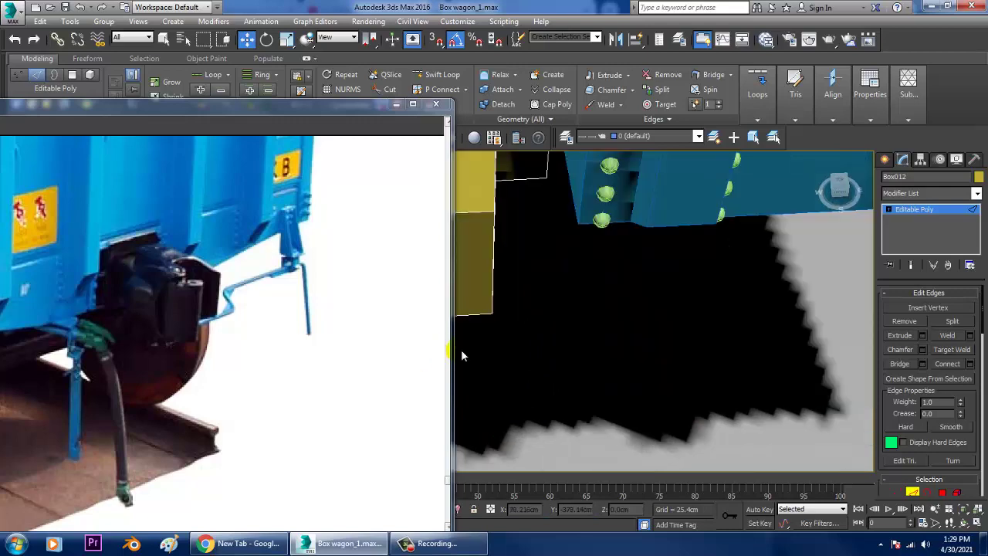
{"action": "middle_click_drag", "start_coordinate": [558, 310], "coordinate": [612, 308], "text": "alt"}
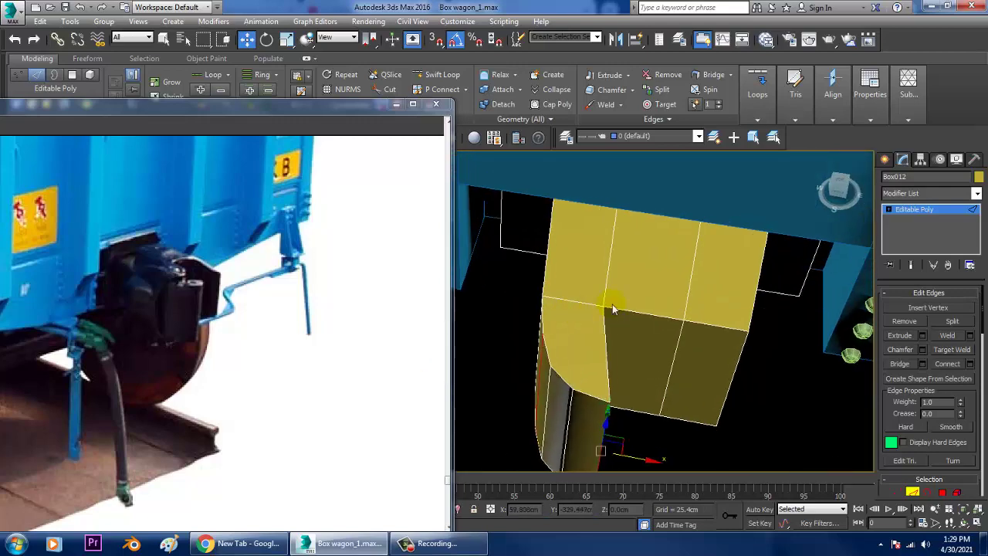
{"action": "middle_click_drag", "start_coordinate": [718, 364], "coordinate": [668, 340]}
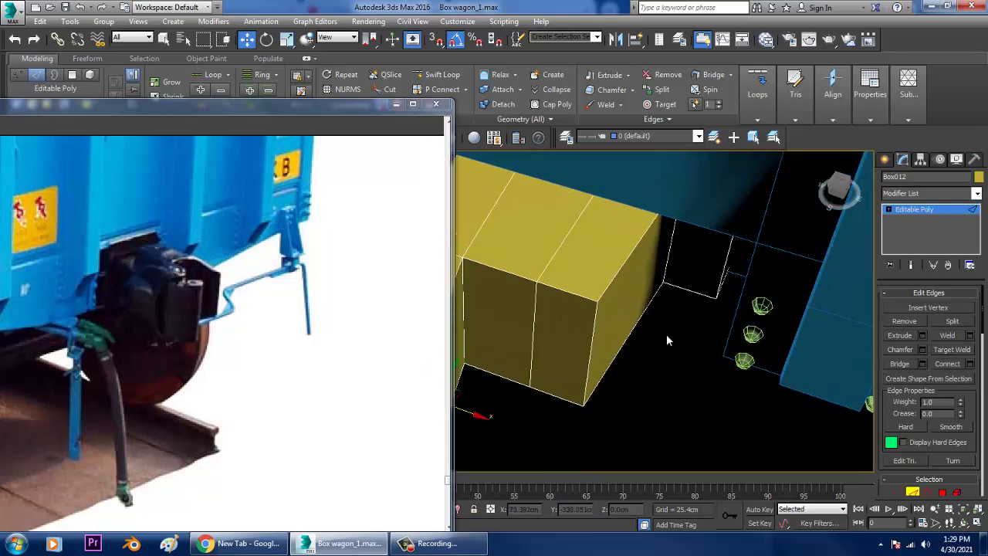
{"action": "left_click", "coordinate": [942, 493]}
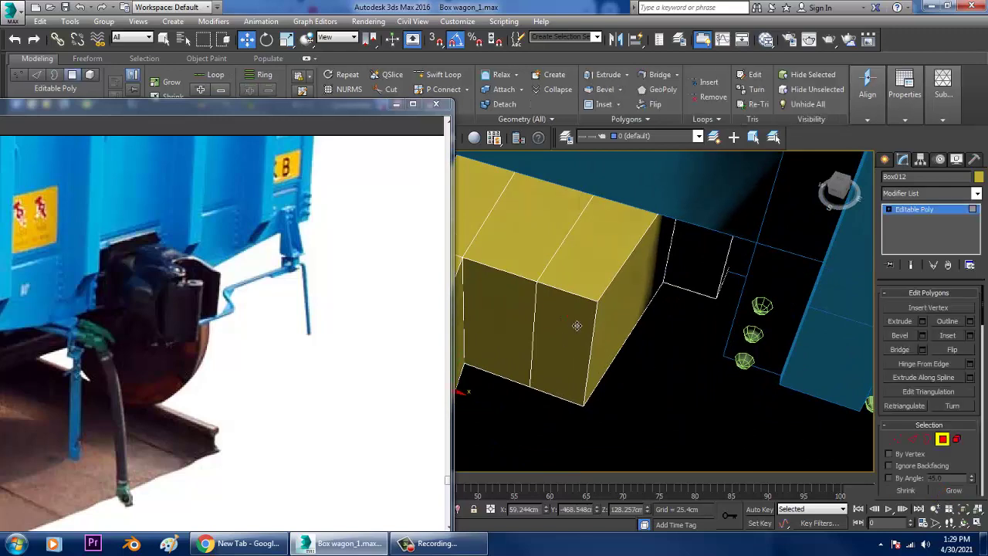
{"action": "left_click", "coordinate": [923, 322]}
{"action": "left_click", "coordinate": [485, 354]}
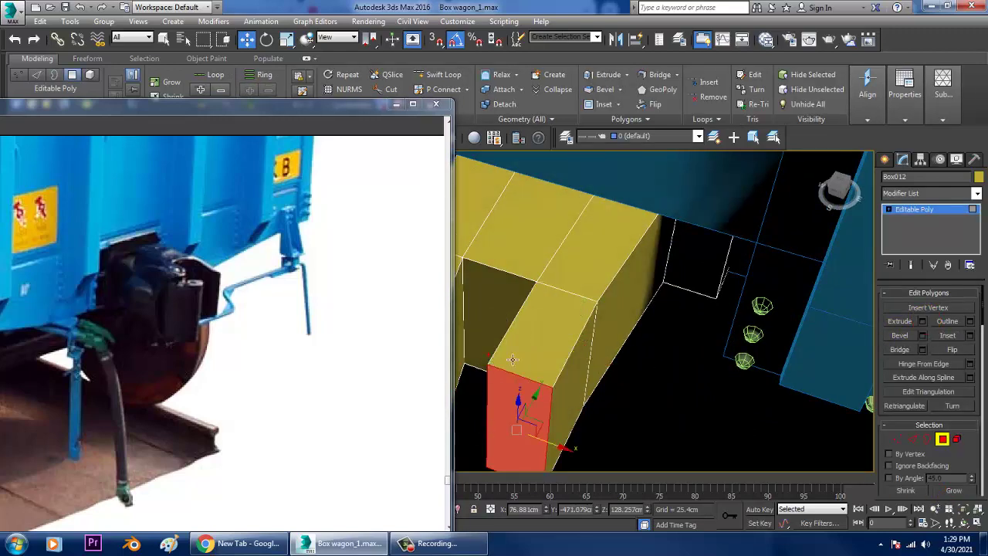
Select all the vertices at the block's outer end, including both arms, using the wireframe display.
{"action": "middle_click_drag", "start_coordinate": [485, 354], "coordinate": [576, 376], "text": "alt"}
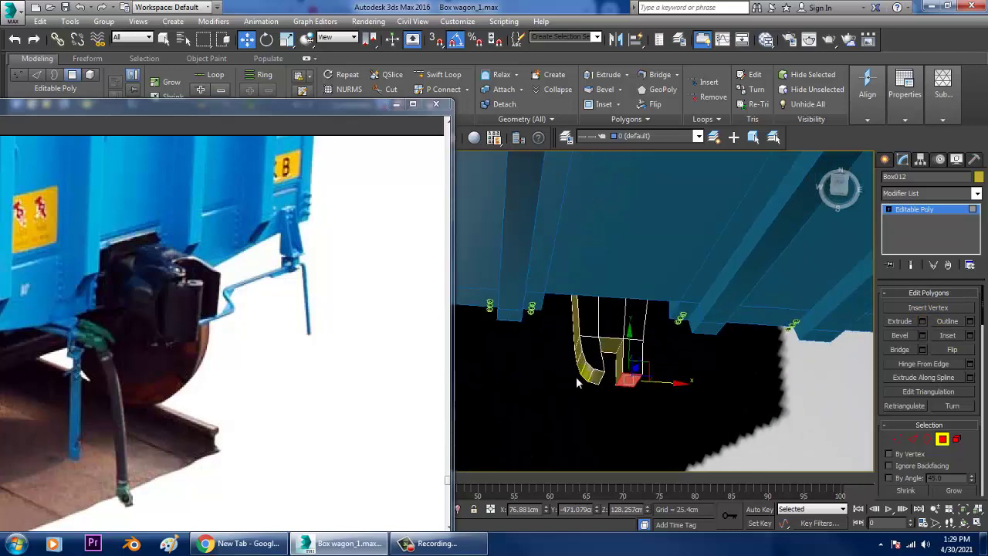
{"action": "key", "text": "1"}
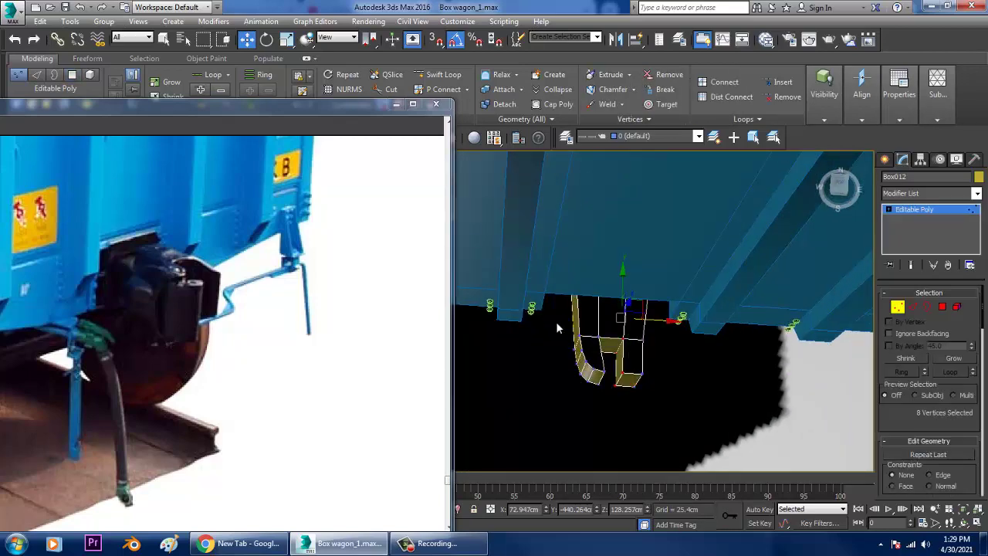
{"action": "key", "text": "F3"}
{"action": "left_click_drag", "start_coordinate": [555, 322], "coordinate": [667, 412]}
{"action": "key", "text": "F3"}
{"action": "mouse_move", "coordinate": [556, 323]}
{"action": "middle_mouse_down", "text": "alt"}
{"action": "mouse_move", "coordinate": [592, 336]}
{"action": "mouse_move", "coordinate": [581, 335]}
{"action": "mouse_move", "coordinate": [593, 334]}
{"action": "mouse_move", "coordinate": [618, 262]}
{"action": "mouse_move", "coordinate": [642, 264]}
{"action": "mouse_move", "coordinate": [670, 163]}
{"action": "middle_mouse_up", "text": "alt"}
{"action": "scroll", "coordinate": [618, 267], "scroll_direction": "up", "scroll_amount": 5}
Add a Swift Loop around the block between the wall and the arms, and try scaling its vertices to 77% along X.
{"action": "left_click", "coordinate": [444, 78]}
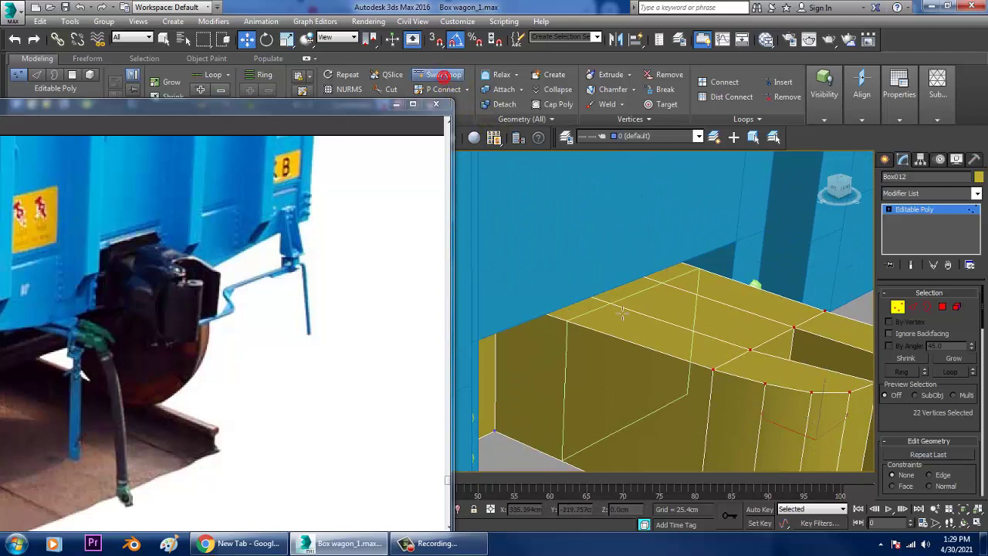
{"action": "left_click", "coordinate": [641, 331]}
{"action": "key", "text": "r"}
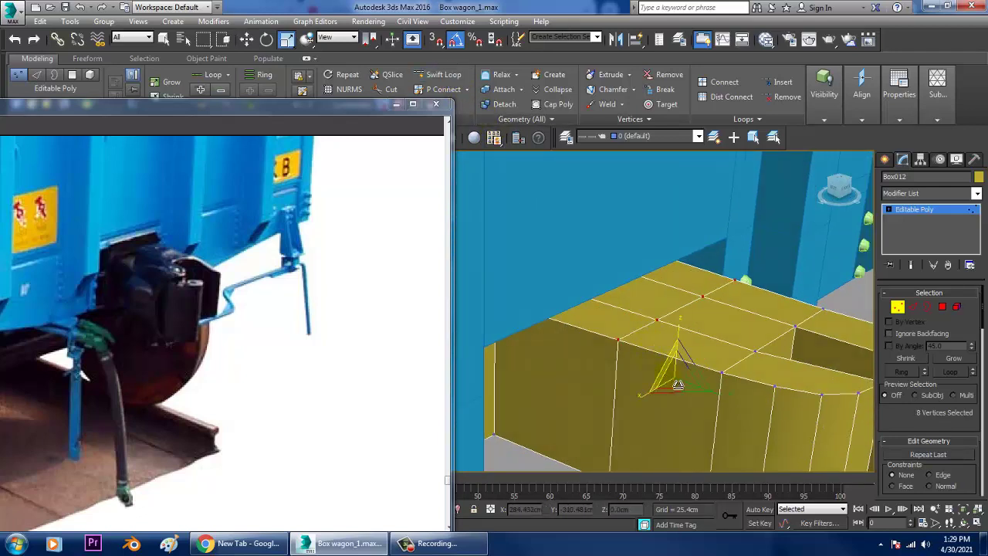
{"action": "left_click_drag", "start_coordinate": [684, 386], "coordinate": [655, 402]}
{"action": "key", "text": "ctrl+z"}
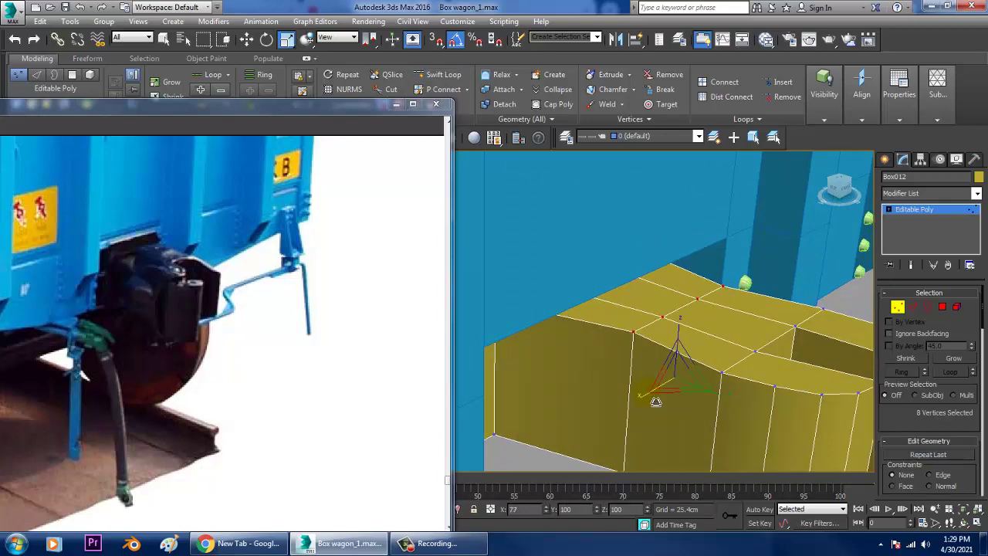
Move the inner vertical edge at the second arm's end outward about 5.3 cm along X to taper the arm.
{"action": "middle_click_drag", "start_coordinate": [692, 403], "coordinate": [635, 374]}
{"action": "scroll", "coordinate": [655, 370], "scroll_direction": "down", "scroll_amount": 4}
{"action": "scroll", "coordinate": [602, 373], "scroll_direction": "up", "scroll_amount": 4}
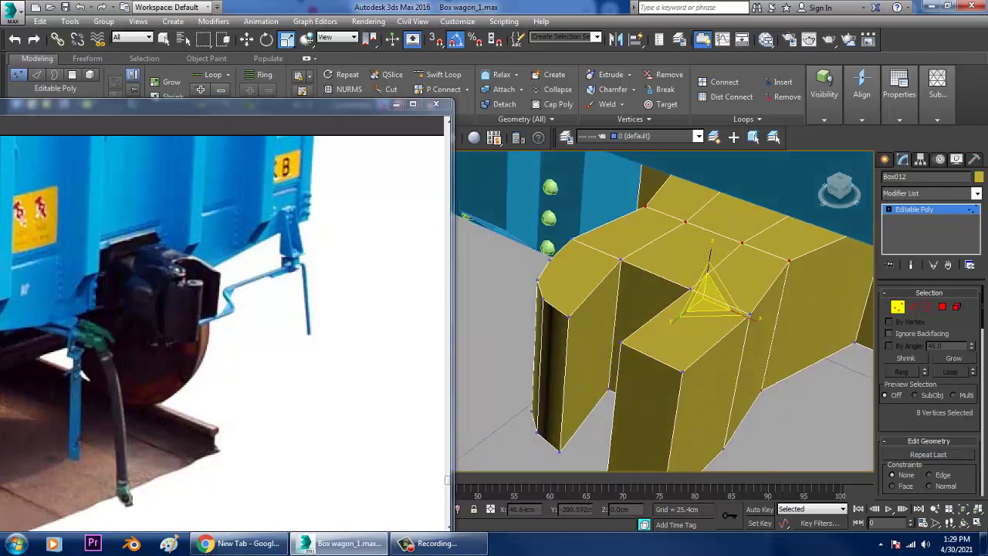
{"action": "left_click", "coordinate": [912, 308]}
{"action": "middle_click_drag", "start_coordinate": [725, 344], "coordinate": [724, 424], "text": "alt"}
{"action": "left_click", "coordinate": [705, 399]}
{"action": "key", "text": "w"}
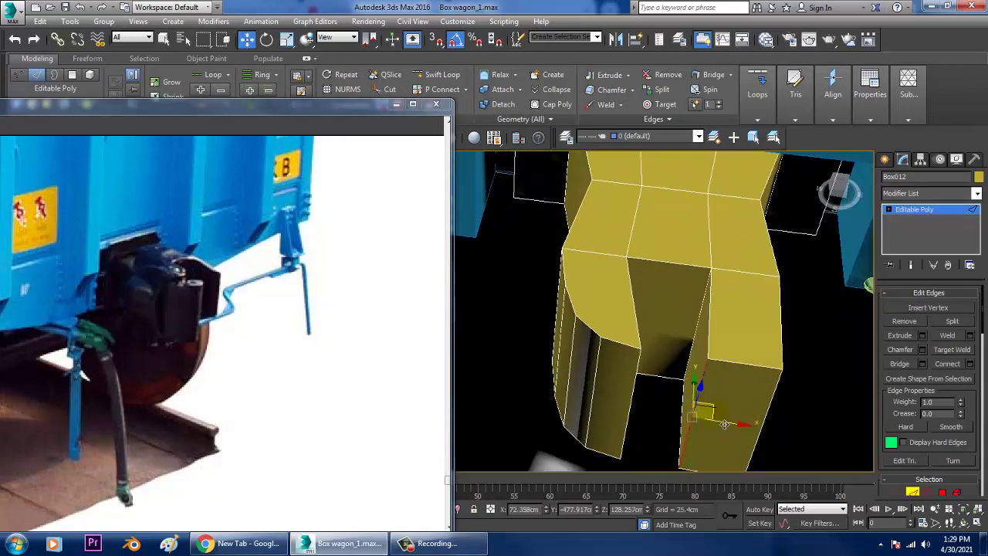
{"action": "left_click_drag", "start_coordinate": [741, 436], "coordinate": [779, 437]}
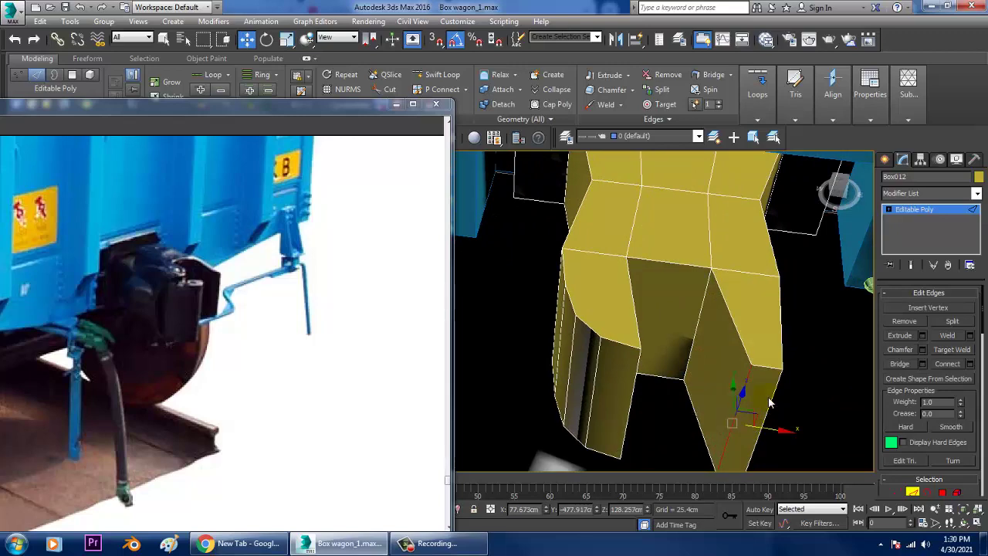
Add a Swift Loop around the middle of the second arm and move it about 0.9 cm along X.
{"action": "middle_click_drag", "start_coordinate": [769, 402], "coordinate": [756, 417], "text": "alt"}
{"action": "left_click", "coordinate": [444, 75]}
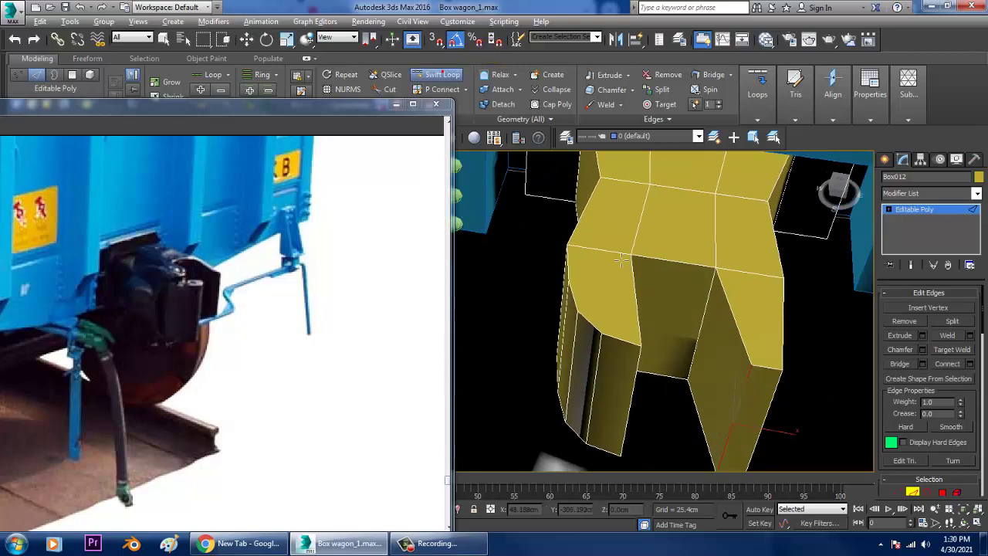
{"action": "middle_click_drag", "start_coordinate": [633, 294], "coordinate": [580, 269], "text": "alt"}
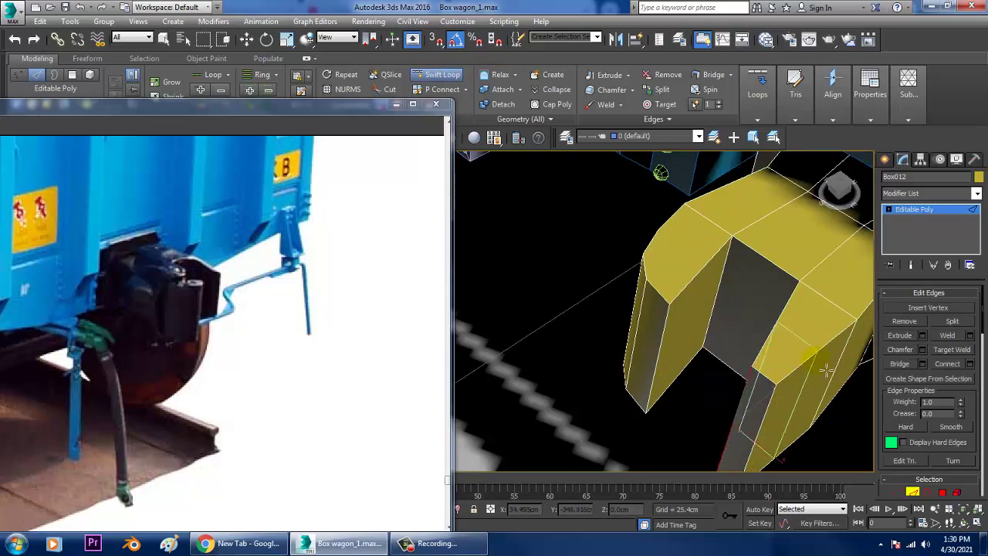
{"action": "middle_click_drag", "start_coordinate": [824, 369], "coordinate": [784, 366], "text": "alt"}
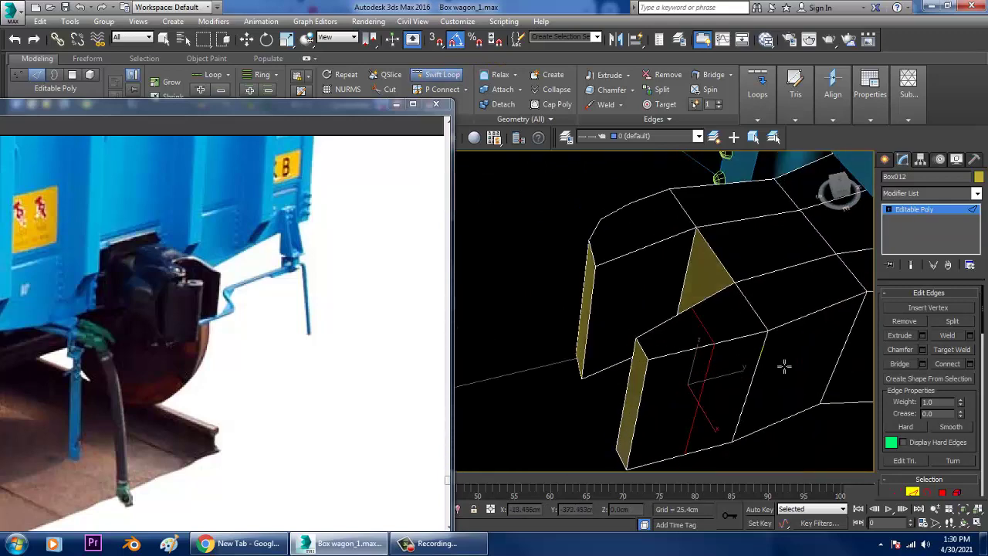
{"action": "key", "text": "w"}
{"action": "key", "text": "2"}
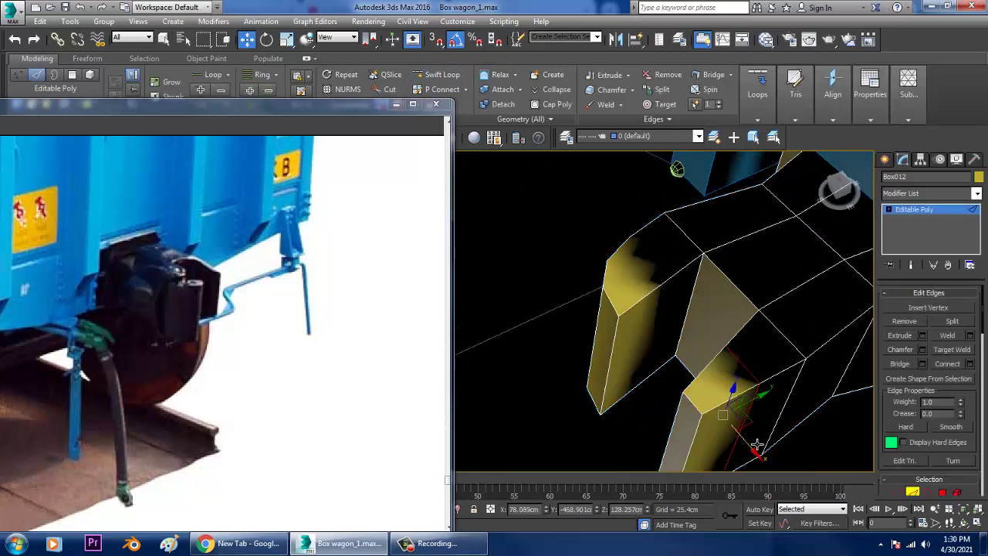
{"action": "left_click_drag", "start_coordinate": [760, 461], "coordinate": [752, 458]}
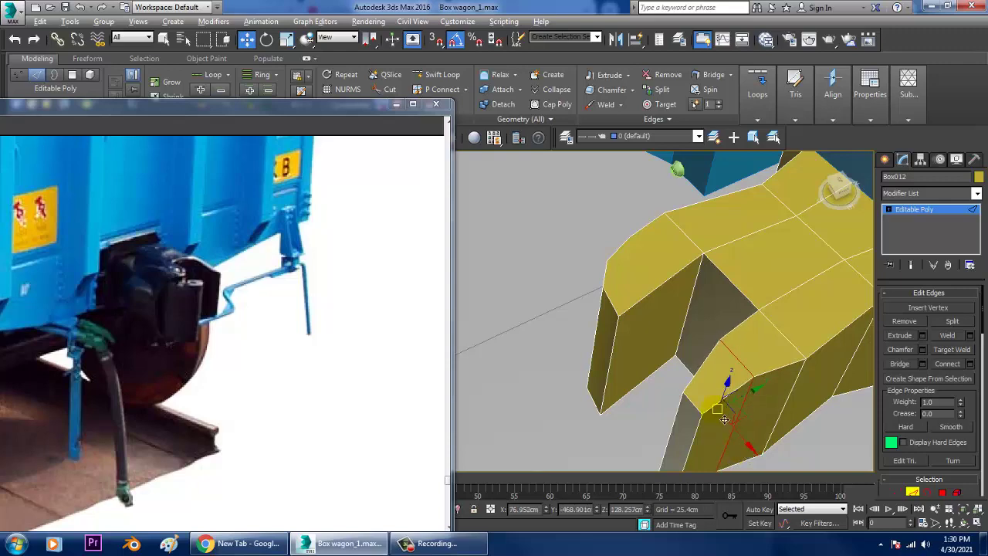
Select only the four vertices at the second arm's tip, using the wireframe display and excluding stray vertices from the selection.
{"action": "middle_click_drag", "start_coordinate": [724, 419], "coordinate": [664, 371], "text": "alt"}
{"action": "key", "text": "1"}
{"action": "left_click_drag", "start_coordinate": [557, 220], "coordinate": [637, 374]}
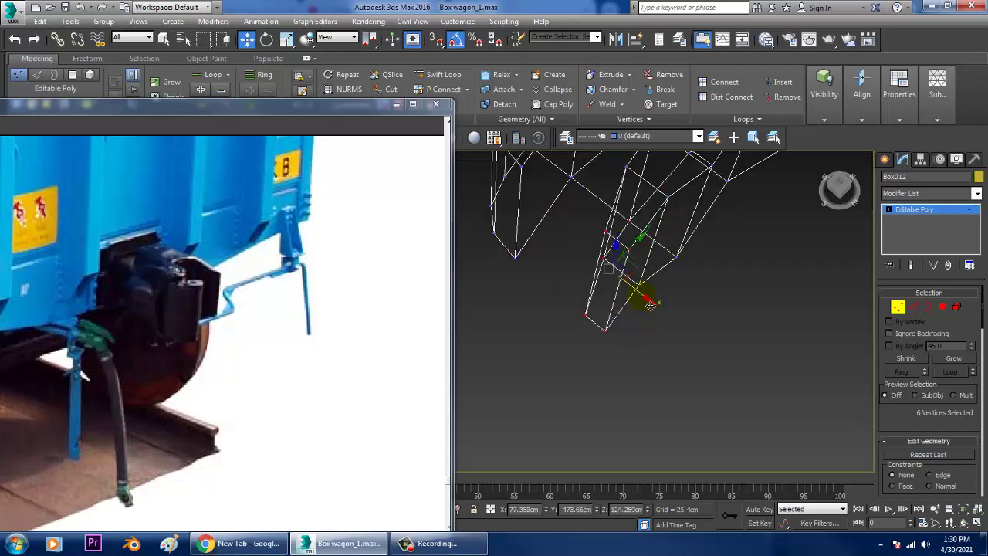
{"action": "middle_click_drag", "start_coordinate": [651, 306], "coordinate": [628, 311], "text": "alt"}
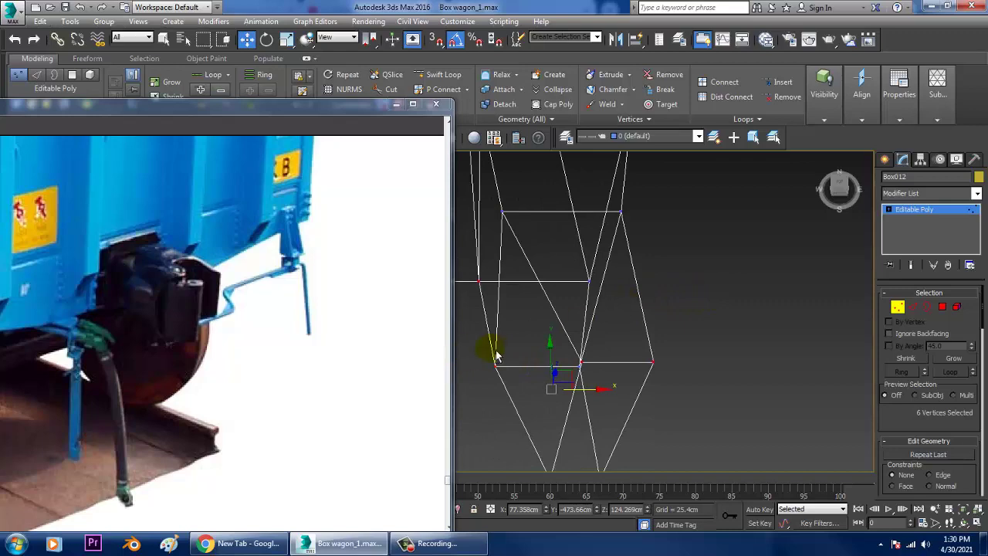
{"action": "left_click", "coordinate": [474, 277], "text": "alt"}
{"action": "scroll", "coordinate": [498, 316], "scroll_direction": "down", "scroll_amount": 6}
{"action": "middle_click_drag", "start_coordinate": [502, 317], "coordinate": [553, 326], "text": "alt"}
{"action": "key", "text": "F3"}
{"action": "scroll", "coordinate": [548, 340], "scroll_direction": "up", "scroll_amount": 5}
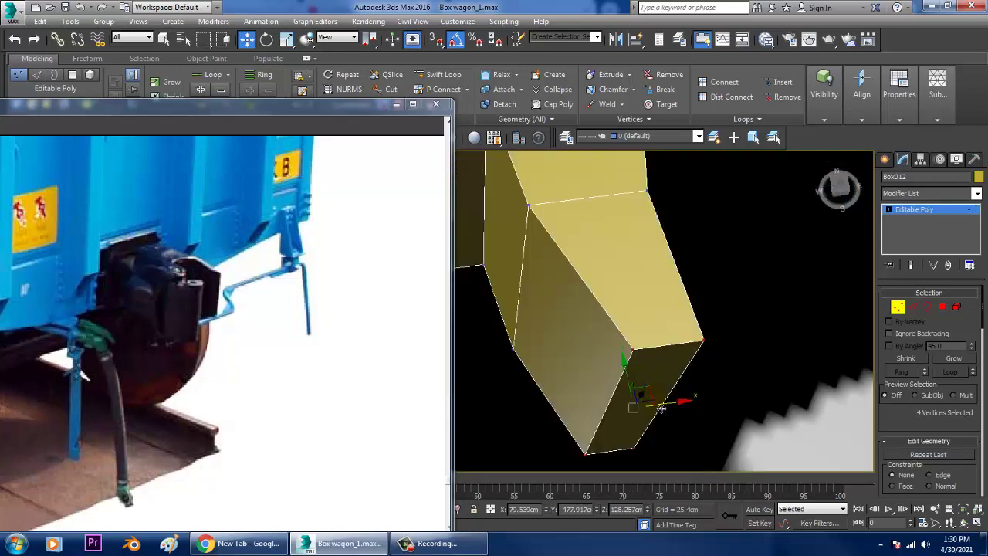
Turn off angle snap and rotate the second arm's tip vertices slightly so its end face is angled.
{"action": "key", "text": "e"}
{"action": "left_click_drag", "start_coordinate": [685, 412], "coordinate": [686, 411]}
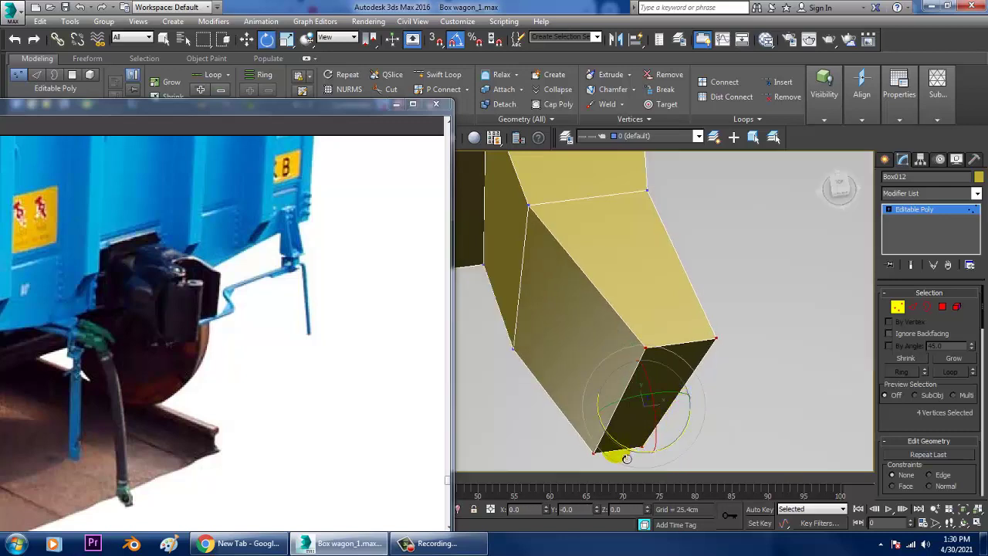
{"action": "left_click", "coordinate": [455, 39]}
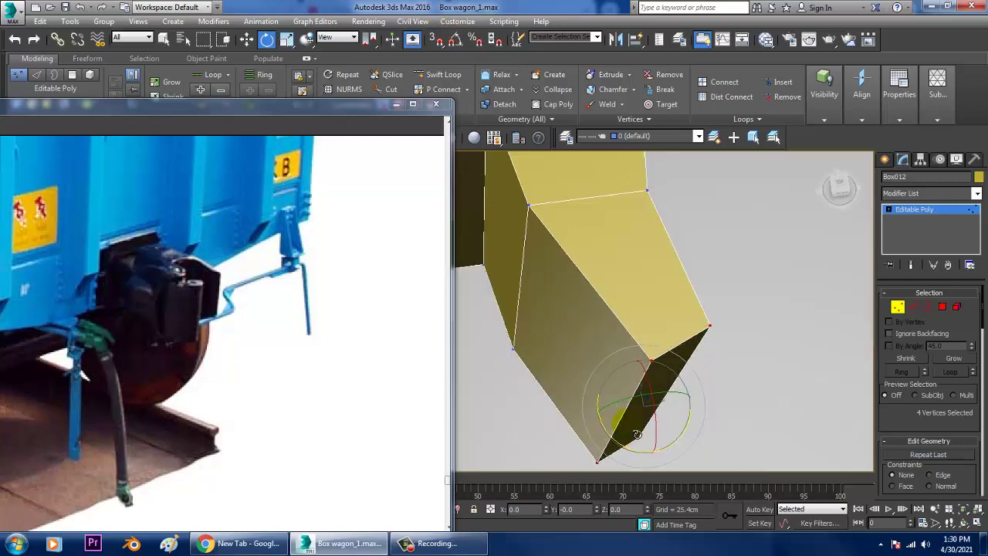
Examine the coupler head and its two arms against the wagon's end wall from several angles.
{"action": "scroll", "coordinate": [632, 392], "scroll_direction": "down", "scroll_amount": 5}
{"action": "middle_click_drag", "start_coordinate": [631, 391], "coordinate": [642, 361], "text": "alt"}
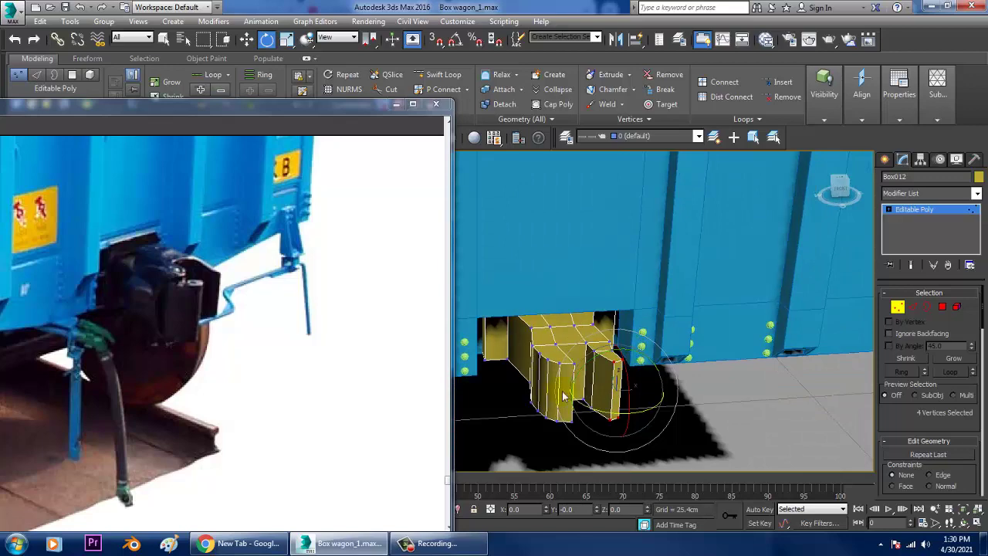
{"action": "scroll", "coordinate": [564, 396], "scroll_direction": "up", "scroll_amount": 6}
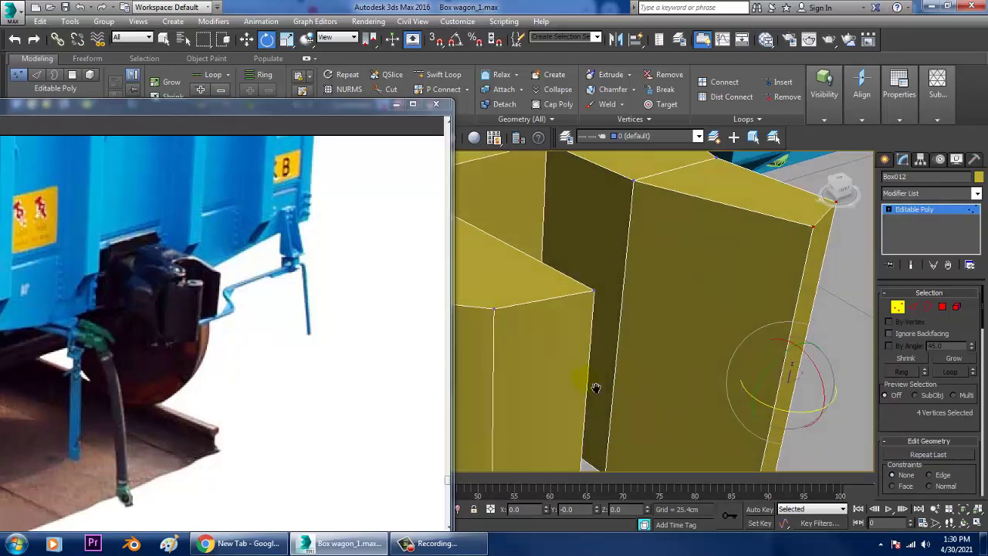
{"action": "scroll", "coordinate": [595, 388], "scroll_direction": "down", "scroll_amount": 8}
{"action": "scroll", "coordinate": [663, 345], "scroll_direction": "up", "scroll_amount": 2}
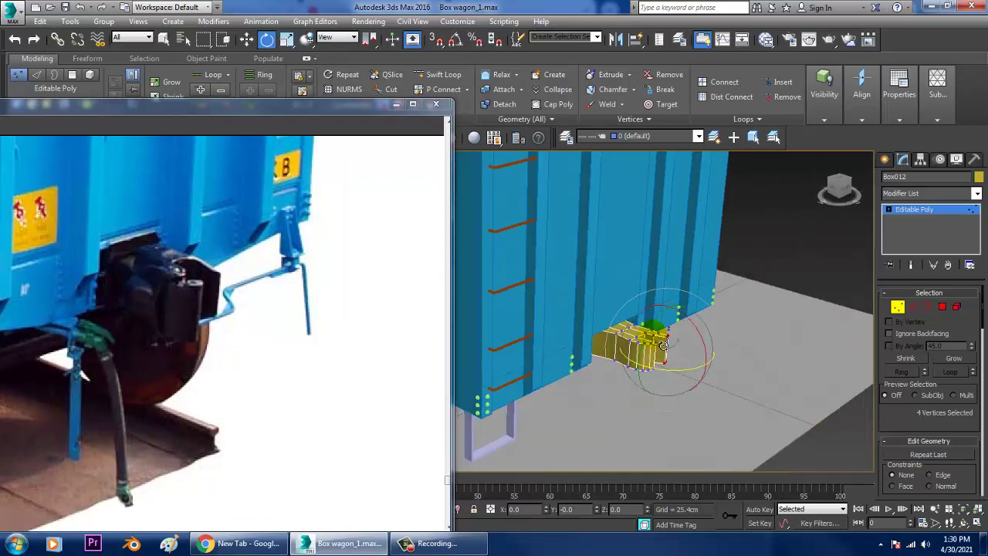
{"action": "scroll", "coordinate": [663, 346], "scroll_direction": "down", "scroll_amount": 5}
{"action": "middle_click_drag", "start_coordinate": [657, 338], "coordinate": [633, 334], "text": "alt"}
{"action": "scroll", "coordinate": [633, 334], "scroll_direction": "up", "scroll_amount": 5}
{"action": "middle_click_drag", "start_coordinate": [707, 304], "coordinate": [616, 345], "text": "alt"}
{"action": "scroll", "coordinate": [694, 346], "scroll_direction": "up", "scroll_amount": 4}
{"action": "scroll", "coordinate": [620, 367], "scroll_direction": "up", "scroll_amount": 5}
{"action": "scroll", "coordinate": [666, 329], "scroll_direction": "down", "scroll_amount": 5}
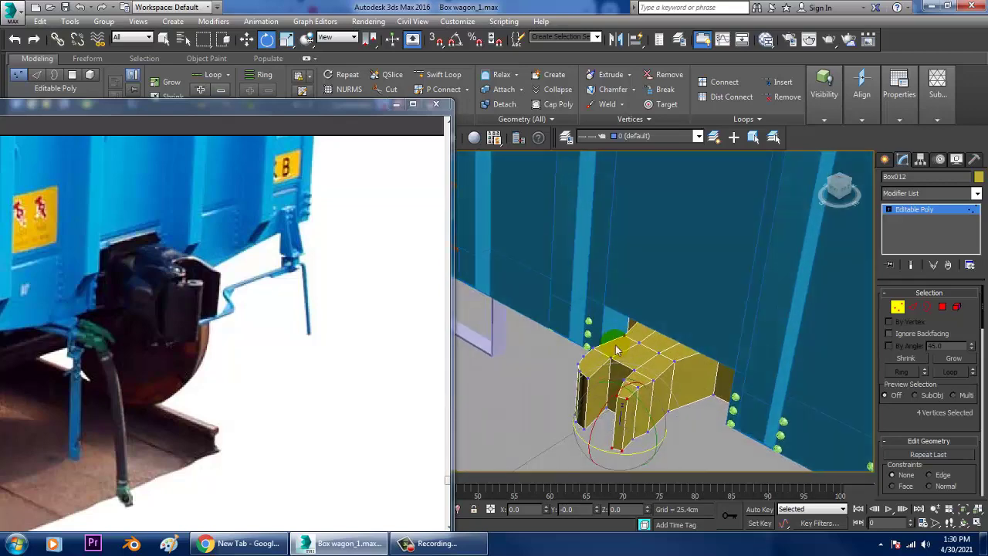
Bevel the three top polygons just behind the arms with a height of 2.385 cm and an outline of -2.54 cm.
{"action": "left_click", "coordinate": [942, 308]}
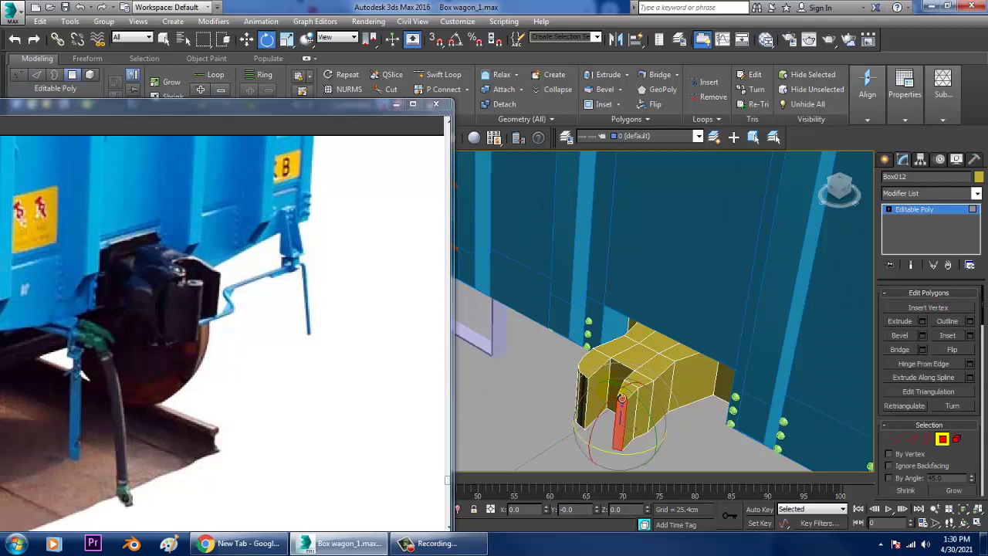
{"action": "left_click", "coordinate": [622, 354]}
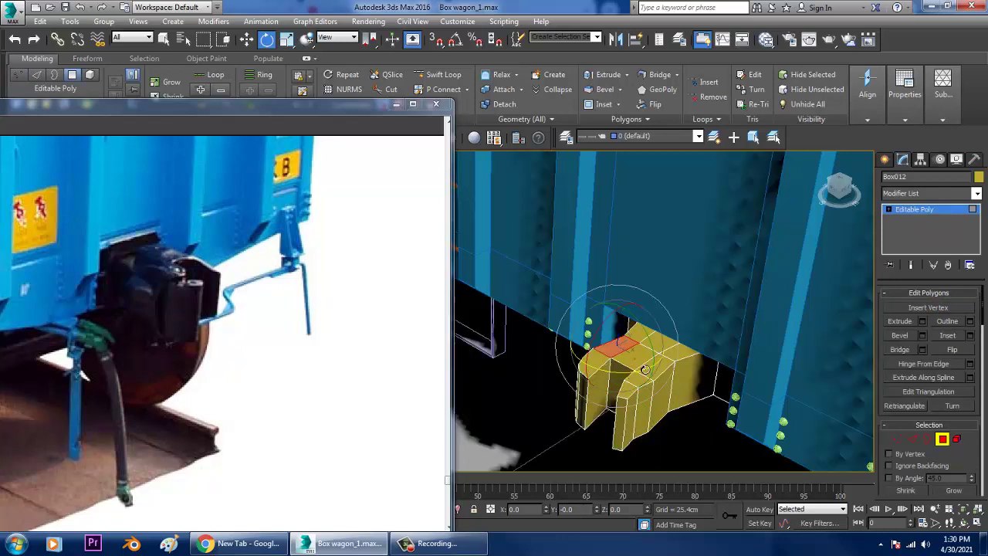
{"action": "left_click", "coordinate": [640, 358], "text": "ctrl"}
{"action": "left_click", "coordinate": [654, 367], "text": "ctrl"}
{"action": "middle_click_drag", "start_coordinate": [689, 374], "coordinate": [670, 377]}
{"action": "scroll", "coordinate": [669, 376], "scroll_direction": "up", "scroll_amount": 8}
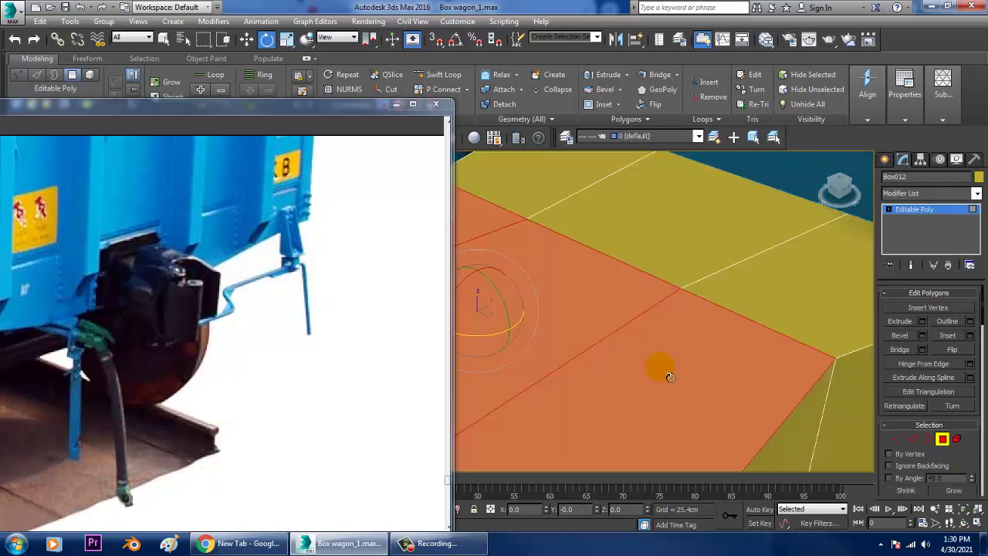
{"action": "left_click", "coordinate": [923, 335]}
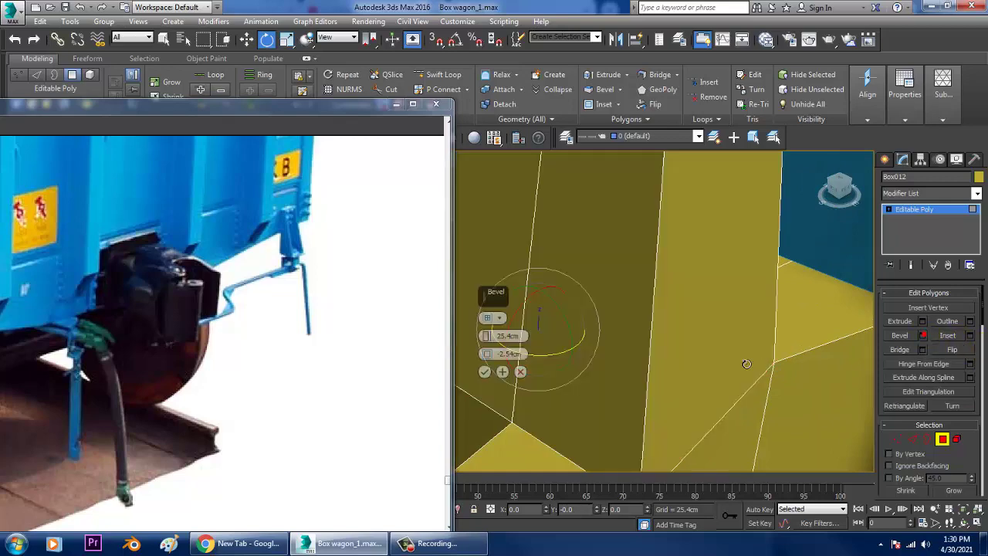
{"action": "left_click_drag", "start_coordinate": [502, 337], "coordinate": [508, 390]}
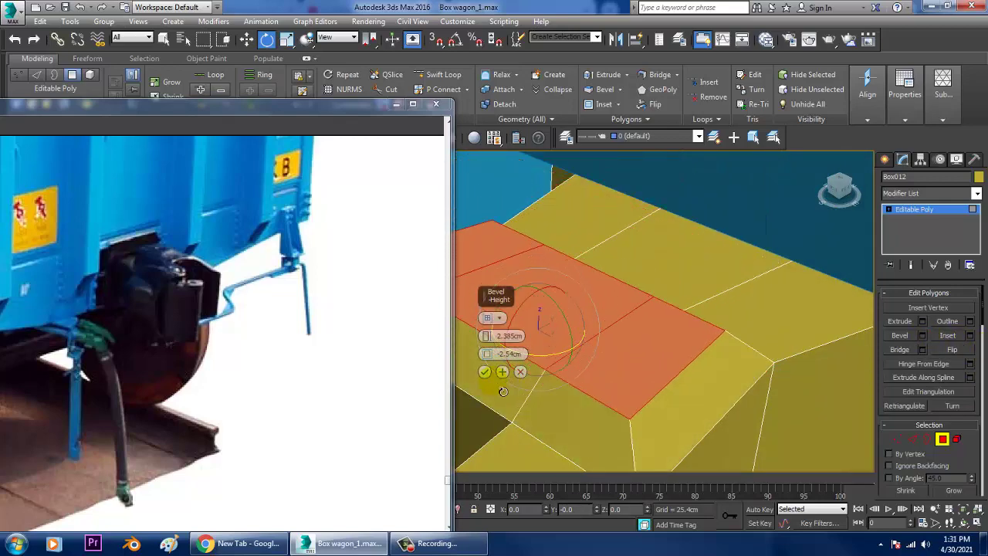
{"action": "left_click", "coordinate": [487, 376]}
{"action": "scroll", "coordinate": [534, 374], "scroll_direction": "down", "scroll_amount": 8}
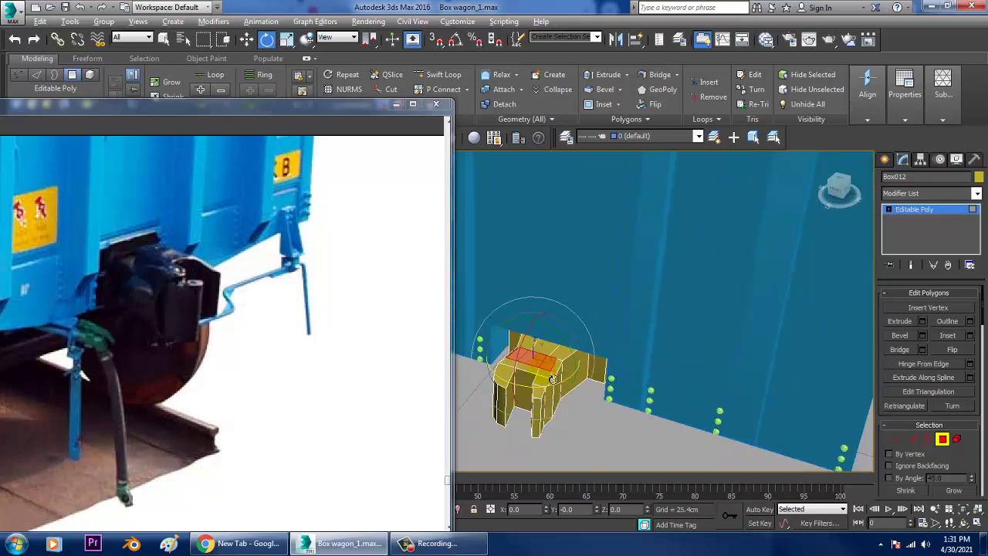
Raise the three beveled top polygons a little over 1 cm along Z.
{"action": "middle_click_drag", "start_coordinate": [542, 378], "coordinate": [617, 379], "text": "alt"}
{"action": "scroll", "coordinate": [616, 377], "scroll_direction": "up", "scroll_amount": 3}
{"action": "key", "text": "w"}
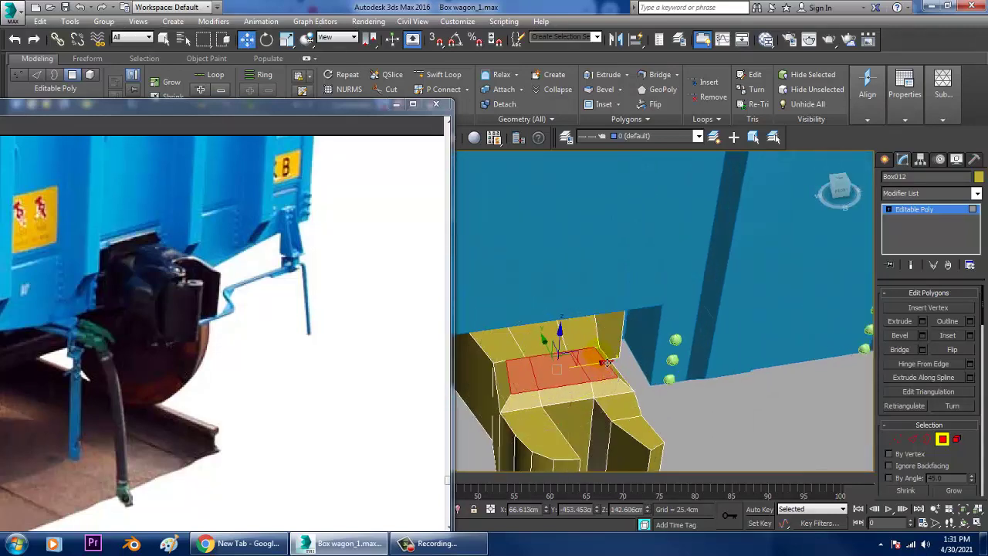
{"action": "left_click", "coordinate": [562, 339]}
{"action": "left_click", "coordinate": [568, 365]}
{"action": "left_click_drag", "start_coordinate": [569, 348], "coordinate": [569, 341]}
{"action": "middle_click_drag", "start_coordinate": [556, 343], "coordinate": [571, 355], "text": "alt"}
{"action": "scroll", "coordinate": [570, 356], "scroll_direction": "up", "scroll_amount": 3}
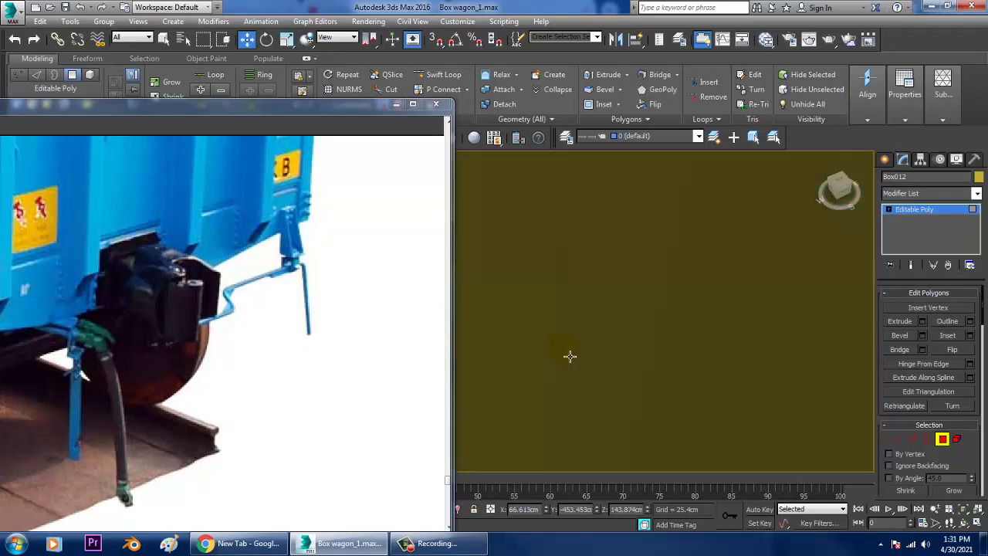
{"action": "scroll", "coordinate": [570, 356], "scroll_direction": "down", "scroll_amount": 3}
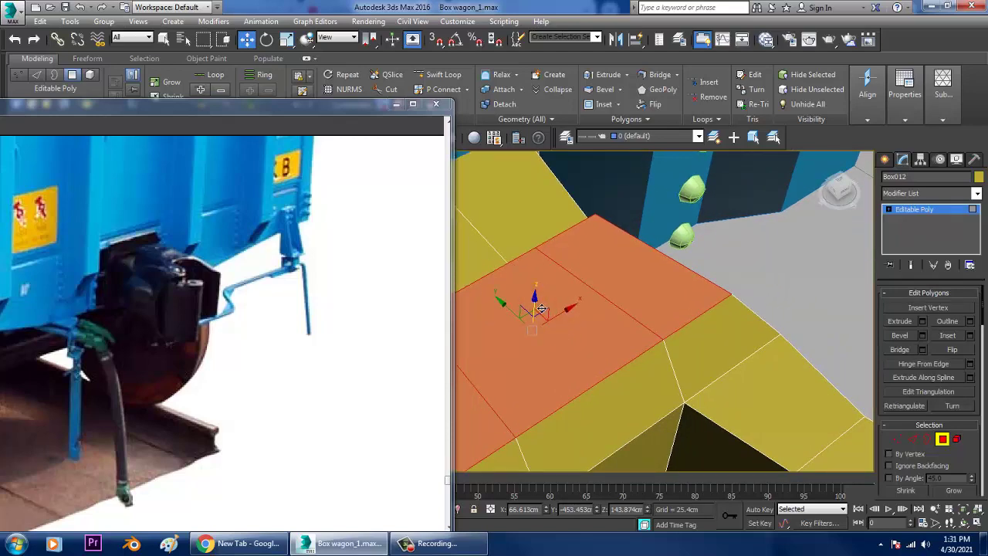
Select the four middle vertices of the bevel's wall-side slope and move them about 2.2 cm along Y toward the wall.
{"action": "scroll", "coordinate": [545, 297], "scroll_direction": "up", "scroll_amount": 3}
{"action": "key", "text": "1"}
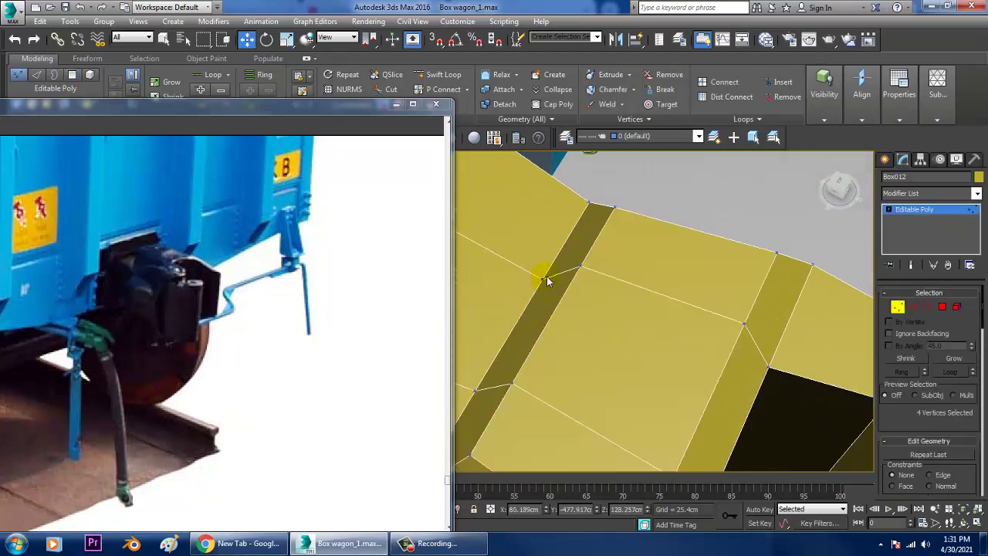
{"action": "left_click", "coordinate": [543, 279]}
{"action": "mouse_move", "coordinate": [517, 289]}
{"action": "middle_mouse_down"}
{"action": "mouse_move", "coordinate": [539, 310]}
{"action": "mouse_move", "coordinate": [522, 290]}
{"action": "middle_mouse_up"}
{"action": "left_click", "coordinate": [713, 388], "text": "ctrl"}
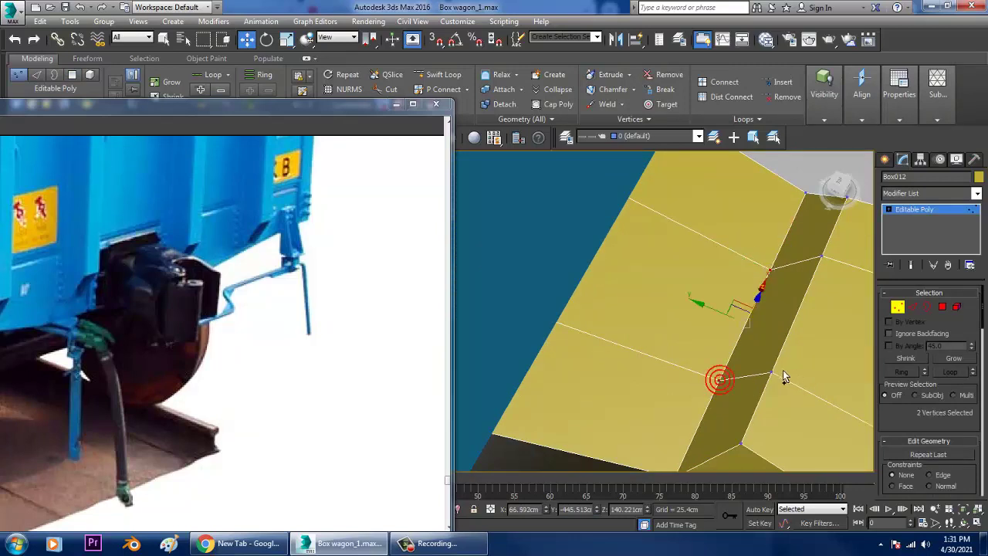
{"action": "left_click", "coordinate": [780, 381], "text": "ctrl"}
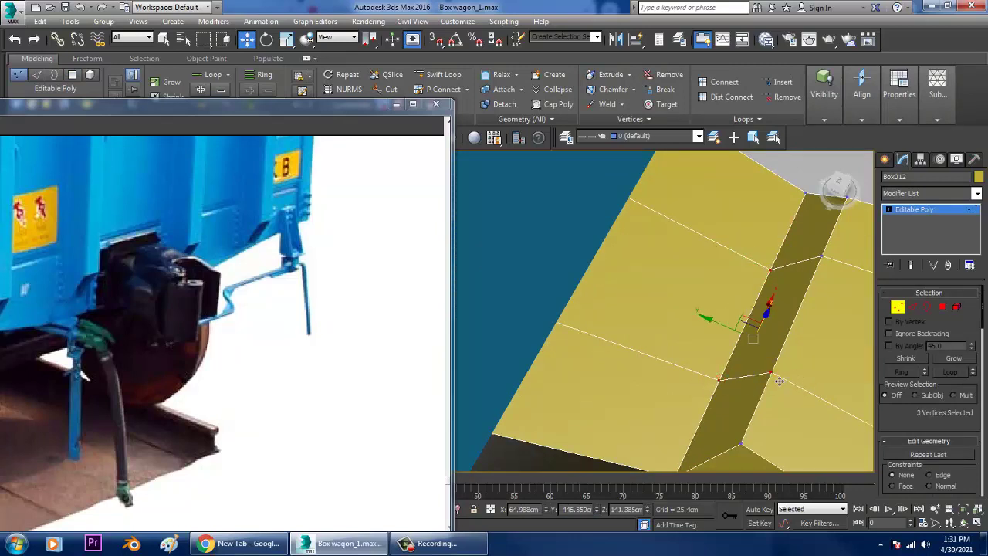
{"action": "left_click", "coordinate": [823, 260], "text": "ctrl"}
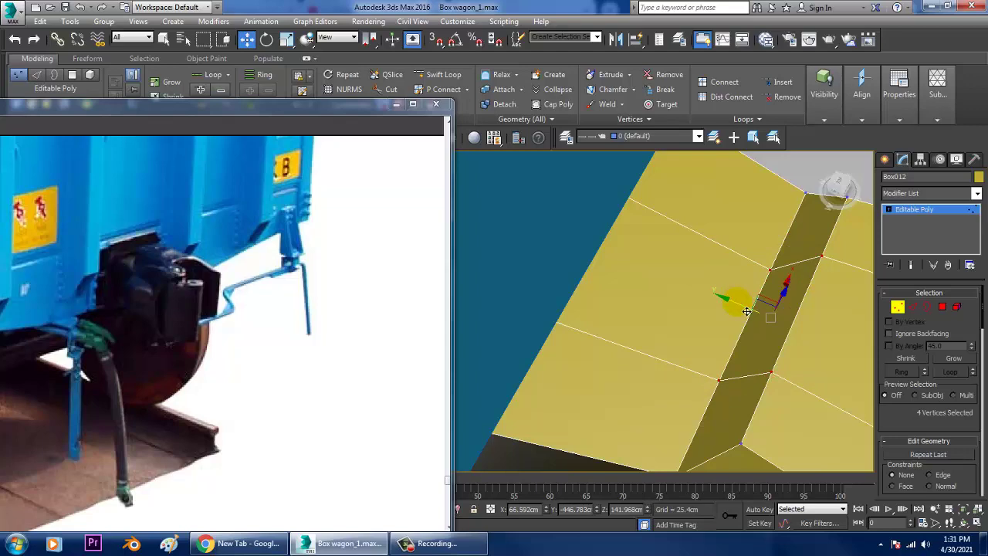
{"action": "left_click_drag", "start_coordinate": [747, 311], "coordinate": [701, 288]}
{"action": "scroll", "coordinate": [699, 290], "scroll_direction": "down", "scroll_amount": 6}
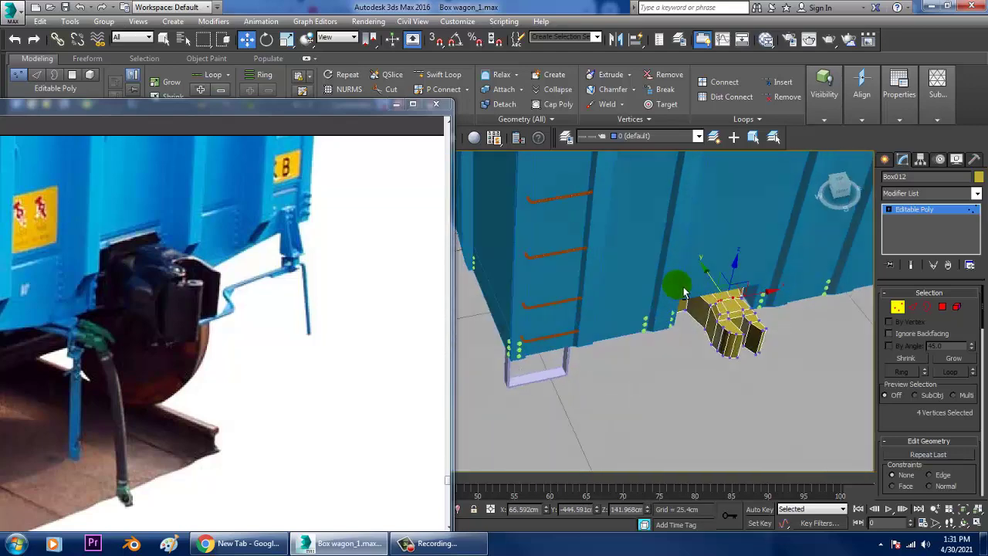
Add two horizontal Swift Loops around the coupler block and arms, one near the upper edge and one near the lower edge.
{"action": "mouse_move", "coordinate": [684, 292]}
{"action": "middle_mouse_down", "text": "alt"}
{"action": "mouse_move", "coordinate": [719, 316]}
{"action": "mouse_move", "coordinate": [744, 289]}
{"action": "mouse_move", "coordinate": [705, 282]}
{"action": "mouse_move", "coordinate": [682, 301]}
{"action": "middle_mouse_up", "text": "alt"}
{"action": "scroll", "coordinate": [725, 300], "scroll_direction": "up", "scroll_amount": 5}
{"action": "left_click", "coordinate": [444, 75]}
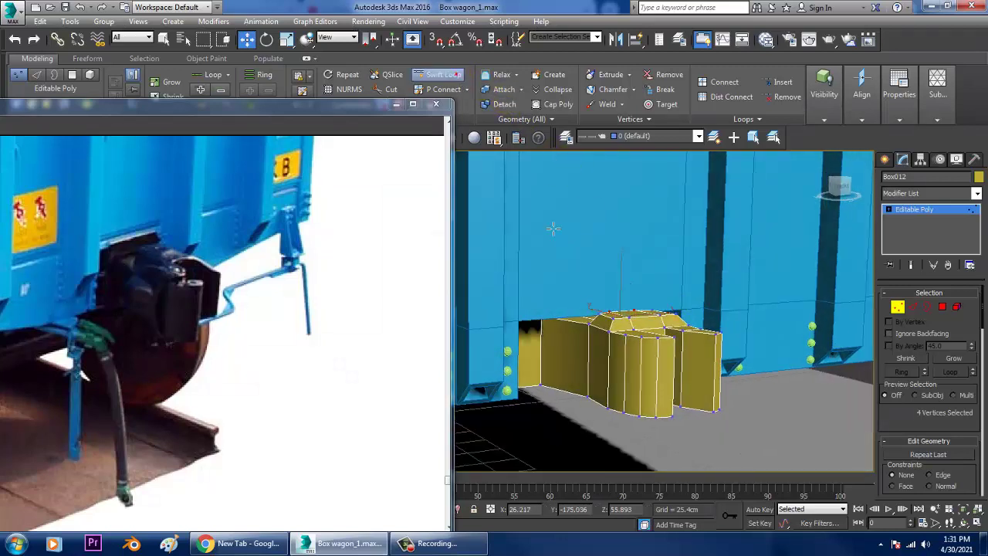
{"action": "left_click", "coordinate": [652, 376]}
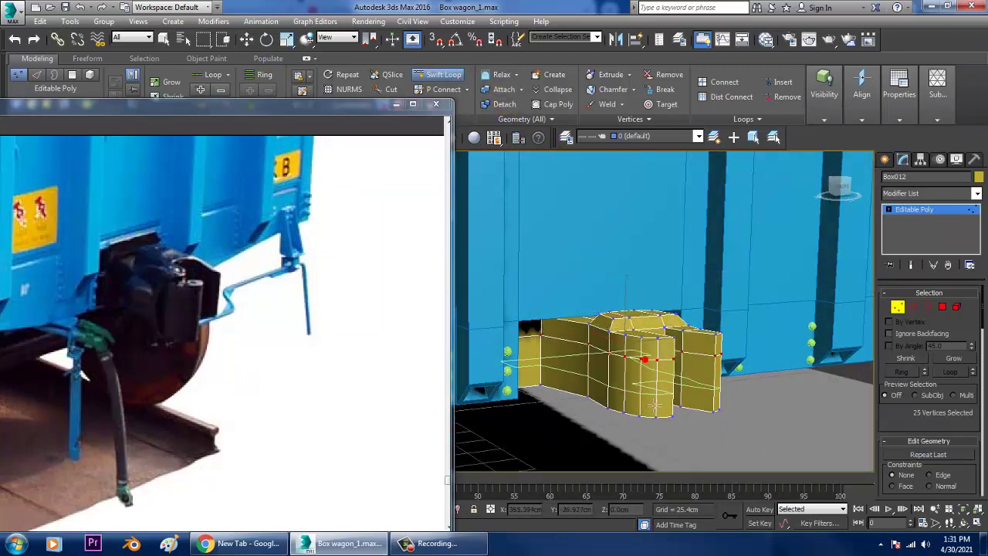
{"action": "key", "text": "w"}
{"action": "middle_click_drag", "start_coordinate": [652, 386], "coordinate": [697, 371], "text": "alt"}
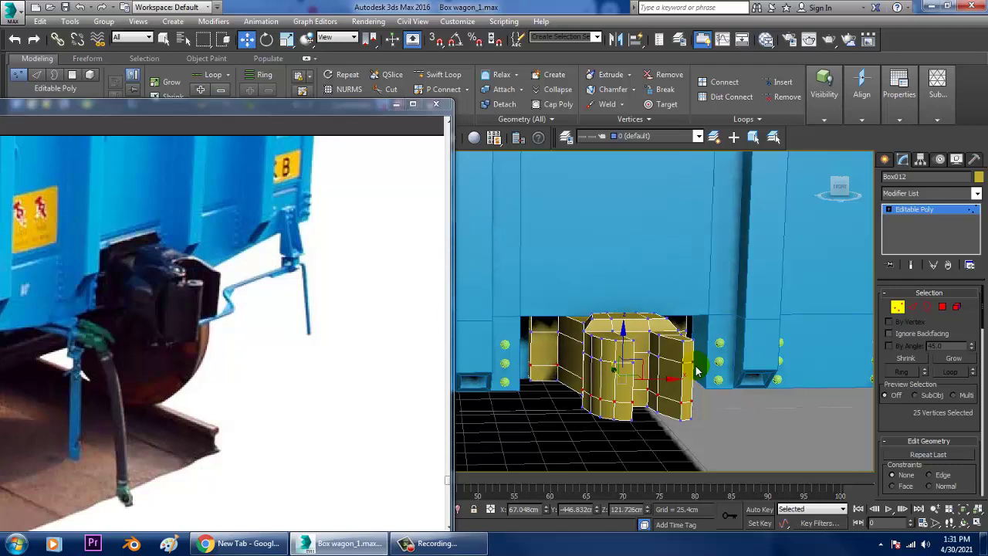
Create a box about 25.4 by 13 cm and 3.2 cm thick on the end wall's lower edge, beside the corner's three rivets.
{"action": "left_click", "coordinate": [926, 210]}
{"action": "middle_click_drag", "start_coordinate": [461, 295], "coordinate": [655, 331], "text": "alt"}
{"action": "left_click", "coordinate": [884, 160]}
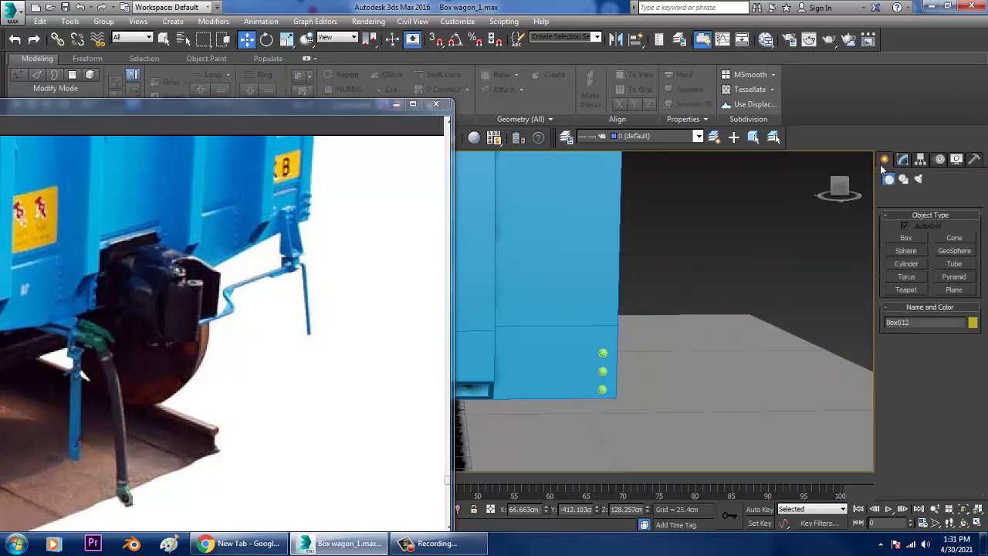
{"action": "left_click", "coordinate": [908, 238]}
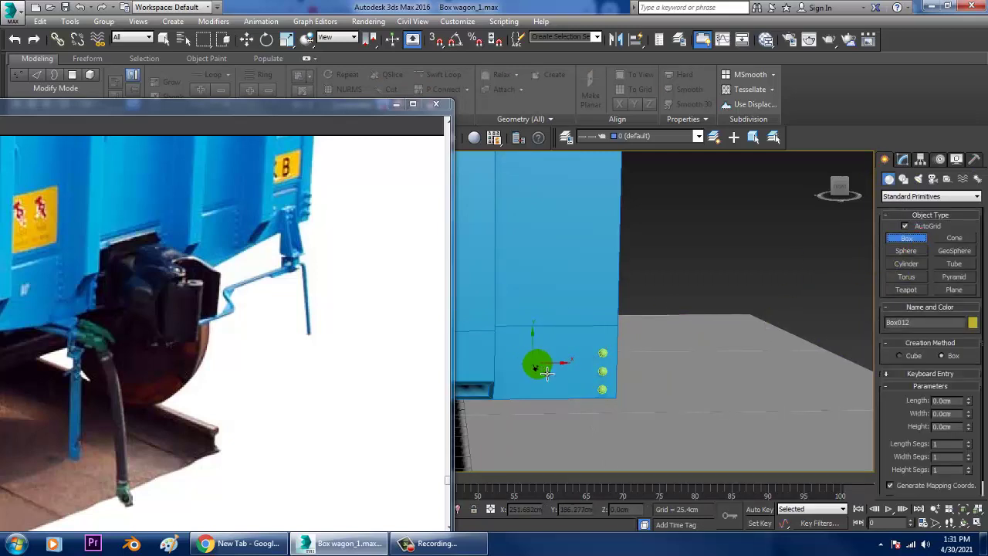
{"action": "left_click_drag", "start_coordinate": [546, 373], "coordinate": [585, 457]}
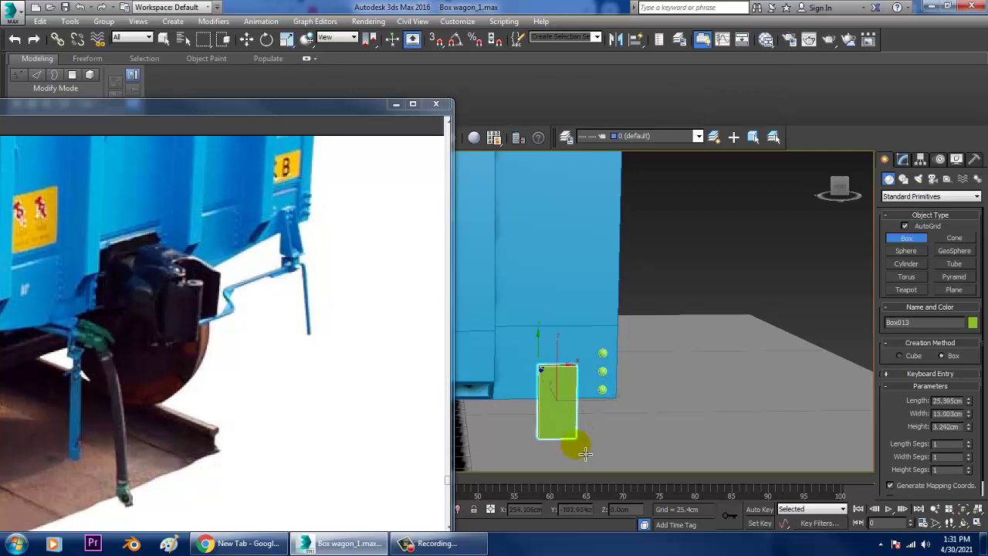
{"action": "left_click", "coordinate": [585, 454]}
{"action": "key", "text": "w"}
{"action": "key", "text": "z"}
Scale the new plate's thickness to about 48% and its width to about 81%.
{"action": "middle_click_drag", "start_coordinate": [592, 415], "coordinate": [548, 386], "text": "alt"}
{"action": "scroll", "coordinate": [563, 407], "scroll_direction": "down", "scroll_amount": 5}
{"action": "key", "text": "r"}
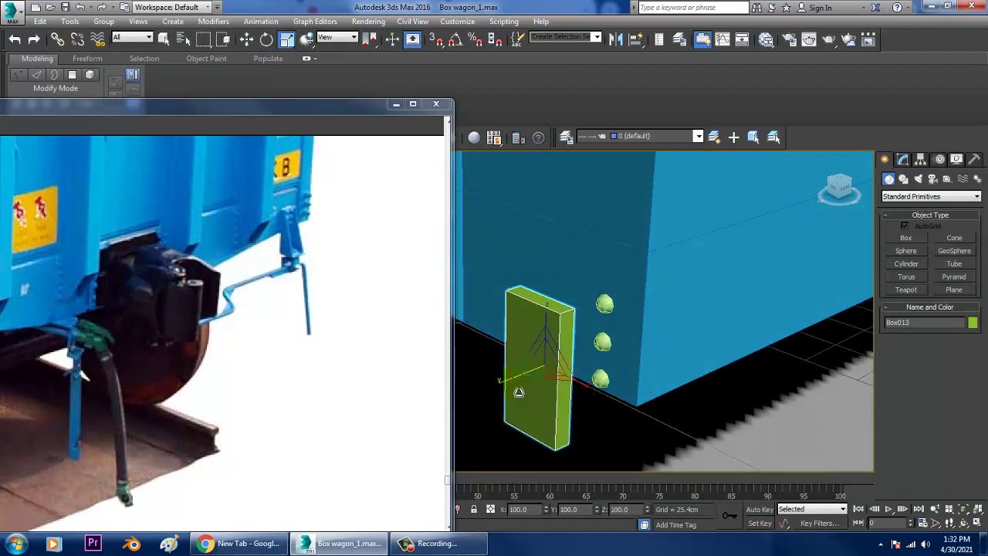
{"action": "left_click_drag", "start_coordinate": [516, 392], "coordinate": [546, 388]}
{"action": "middle_click_drag", "start_coordinate": [548, 388], "coordinate": [574, 389], "text": "alt"}
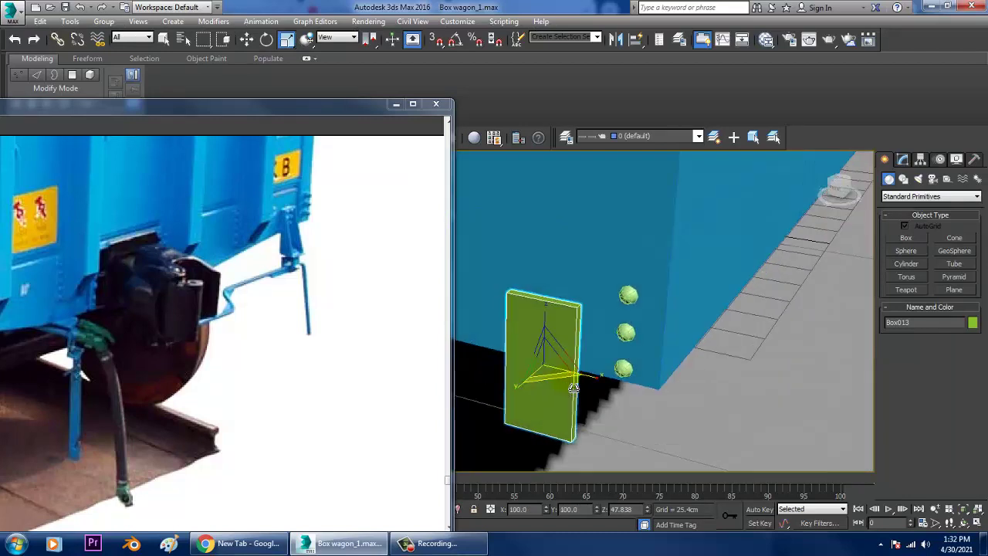
{"action": "left_click_drag", "start_coordinate": [609, 389], "coordinate": [576, 396]}
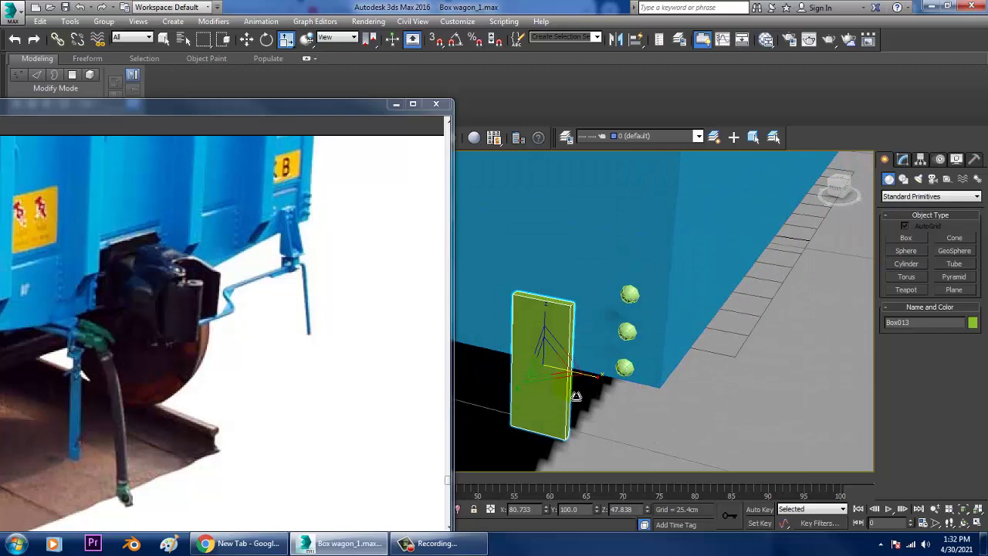
Convert the plate to Editable Poly and connect its top and bottom edges with 2 segments and a pinch of 53.
{"action": "right_click", "coordinate": [542, 363]}
{"action": "mouse_move", "coordinate": [602, 488]}
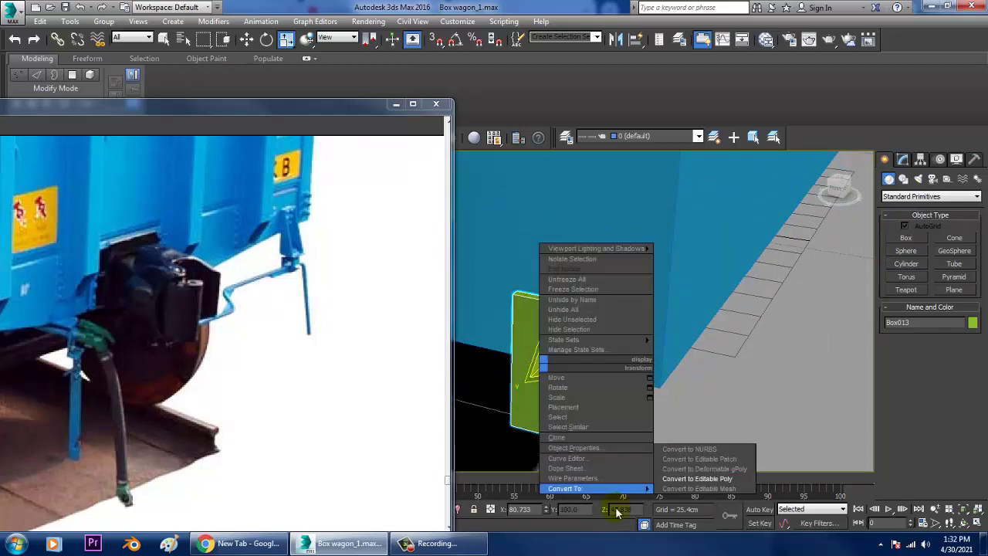
{"action": "left_click", "coordinate": [697, 478]}
{"action": "middle_click_drag", "start_coordinate": [695, 432], "coordinate": [666, 405], "text": "alt"}
{"action": "key", "text": "2"}
{"action": "left_click", "coordinate": [549, 468]}
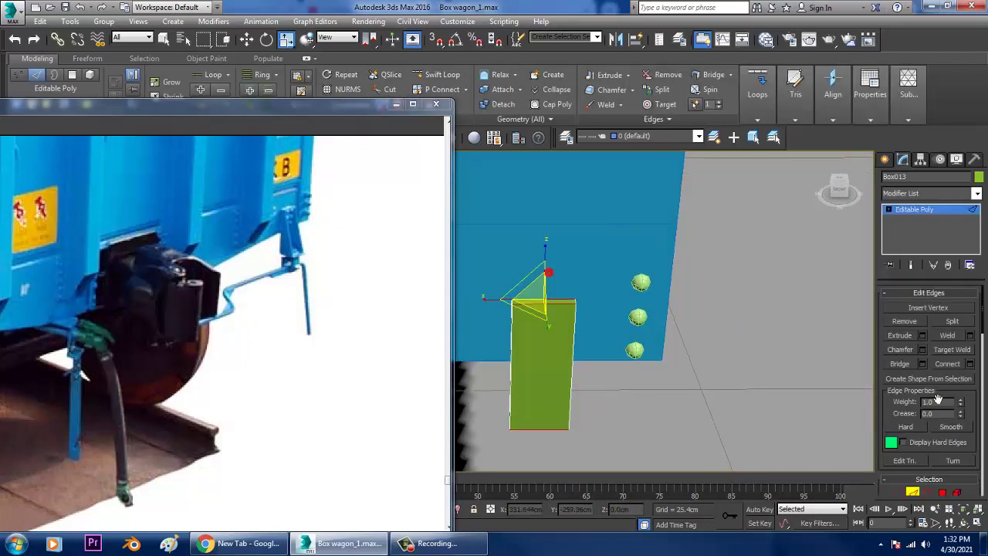
{"action": "left_click", "coordinate": [970, 365]}
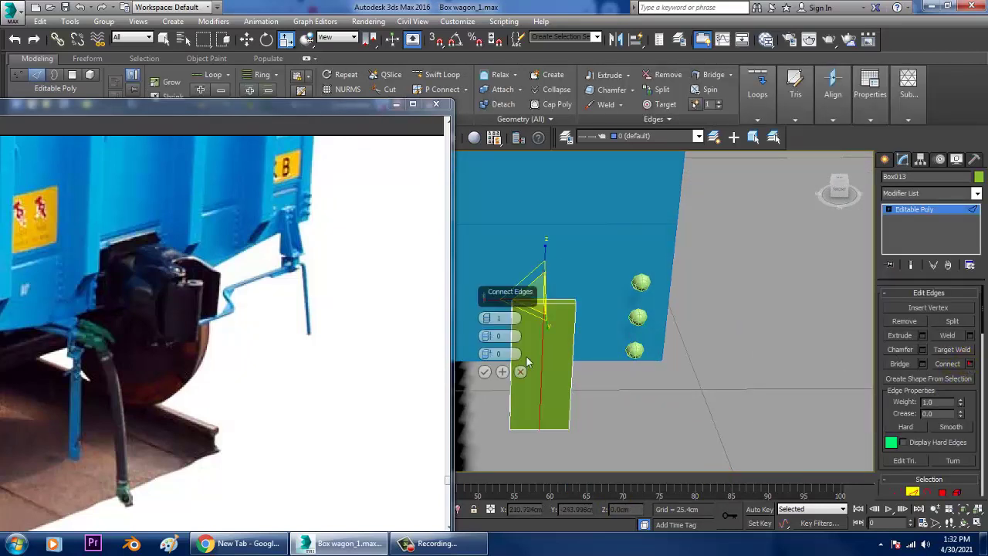
{"action": "left_click", "coordinate": [488, 317]}
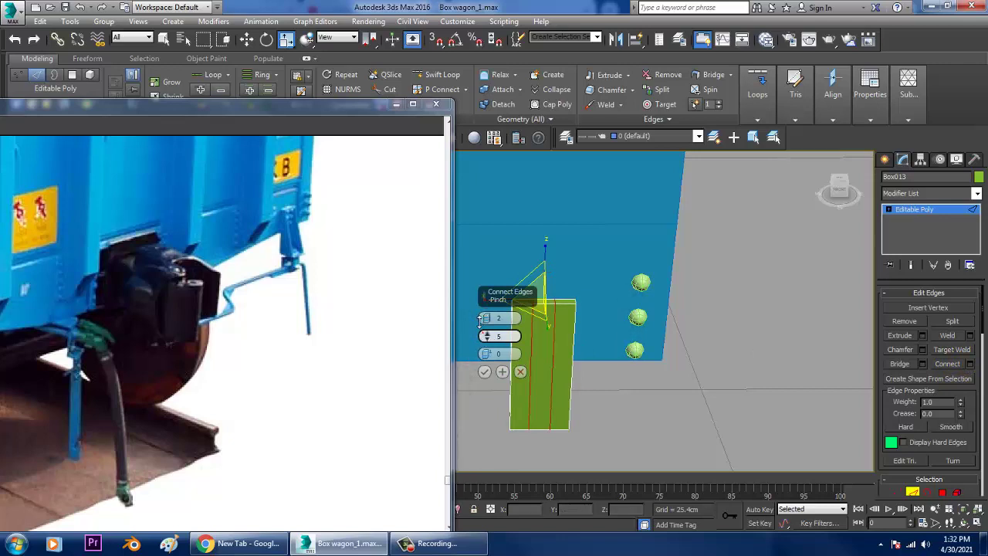
{"action": "left_click_drag", "start_coordinate": [486, 337], "coordinate": [473, 214]}
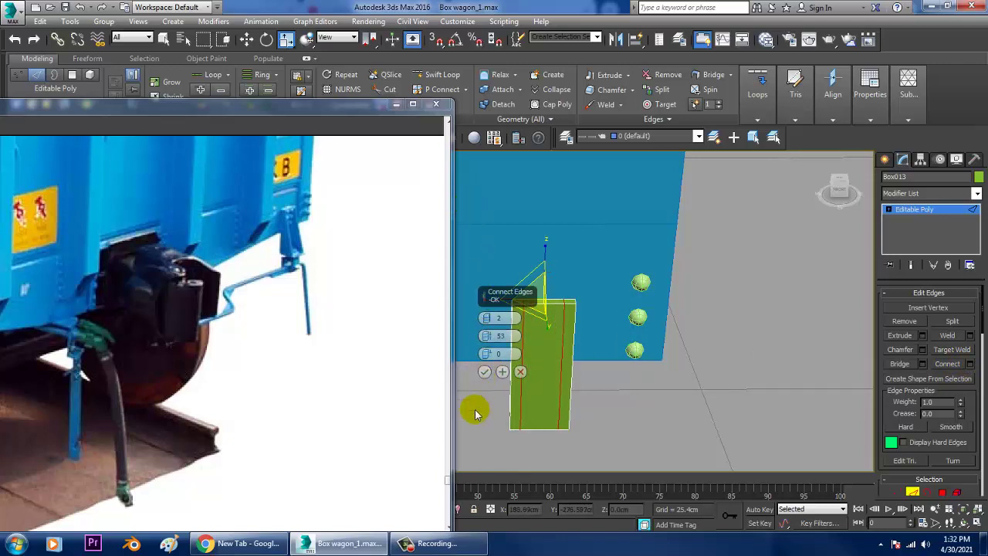
{"action": "left_click", "coordinate": [485, 371]}
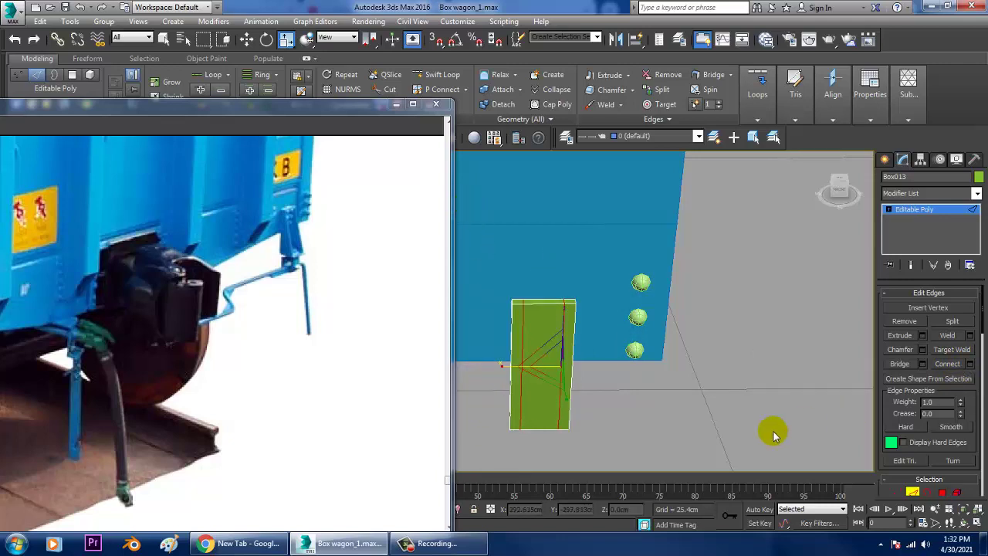
Extrude the two narrow side strips on the plate's front face by 25.4 cm to form flanges.
{"action": "key", "text": "4"}
{"action": "left_click", "coordinate": [573, 372]}
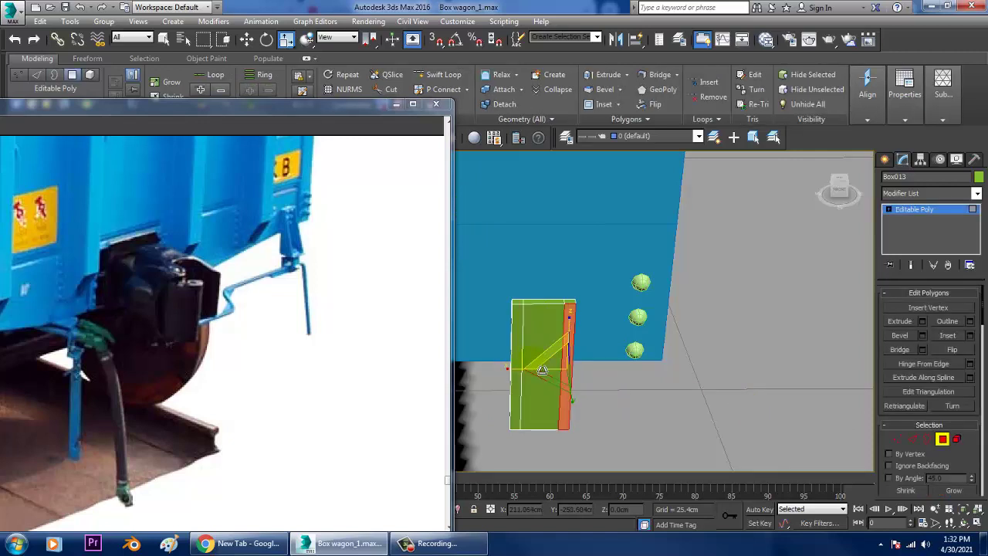
{"action": "left_click", "coordinate": [520, 357], "text": "ctrl"}
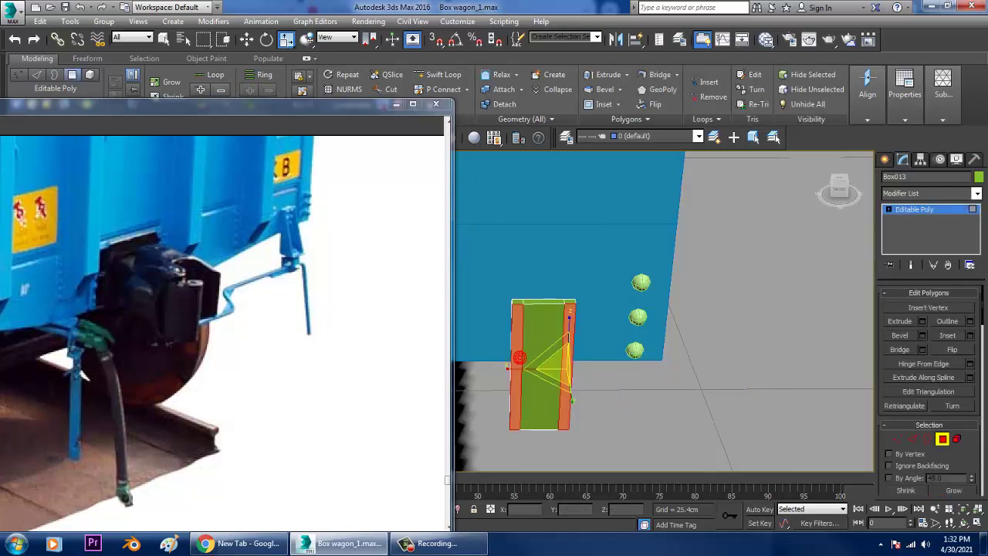
{"action": "left_click", "coordinate": [922, 322]}
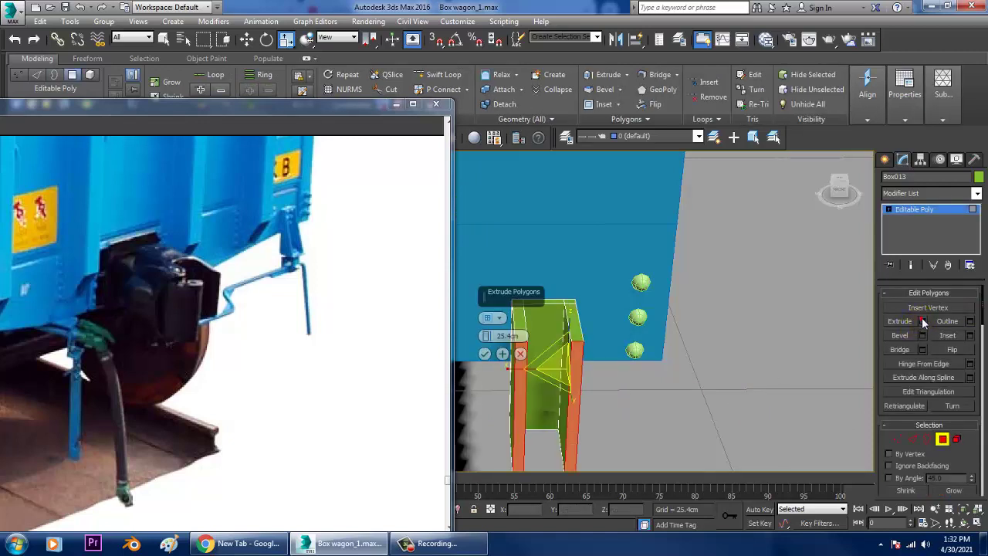
{"action": "left_click", "coordinate": [486, 354]}
{"action": "scroll", "coordinate": [585, 372], "scroll_direction": "down", "scroll_amount": 5}
{"action": "middle_click_drag", "start_coordinate": [587, 373], "coordinate": [620, 367], "text": "alt"}
{"action": "scroll", "coordinate": [654, 376], "scroll_direction": "up", "scroll_amount": 8}
{"action": "scroll", "coordinate": [654, 376], "scroll_direction": "down", "scroll_amount": 5}
Taper the flanges by moving their outer top vertices about 11.4 cm and outer bottom vertices about 2.9 cm along Y toward the wall.
{"action": "key", "text": "1"}
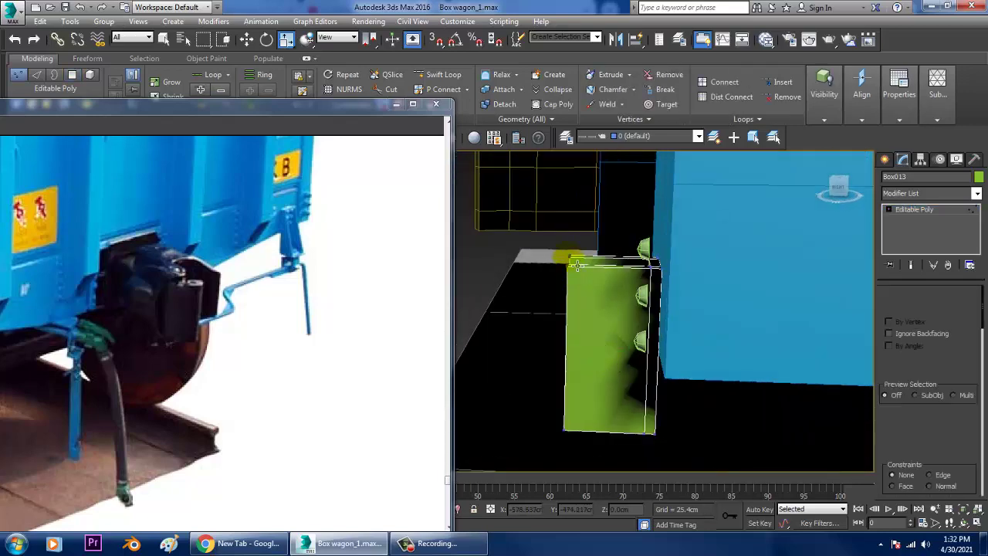
{"action": "mouse_move", "coordinate": [550, 225]}
{"action": "left_mouse_down"}
{"action": "mouse_move", "coordinate": [569, 266]}
{"action": "mouse_move", "coordinate": [691, 267]}
{"action": "left_mouse_up"}
{"action": "key", "text": "w"}
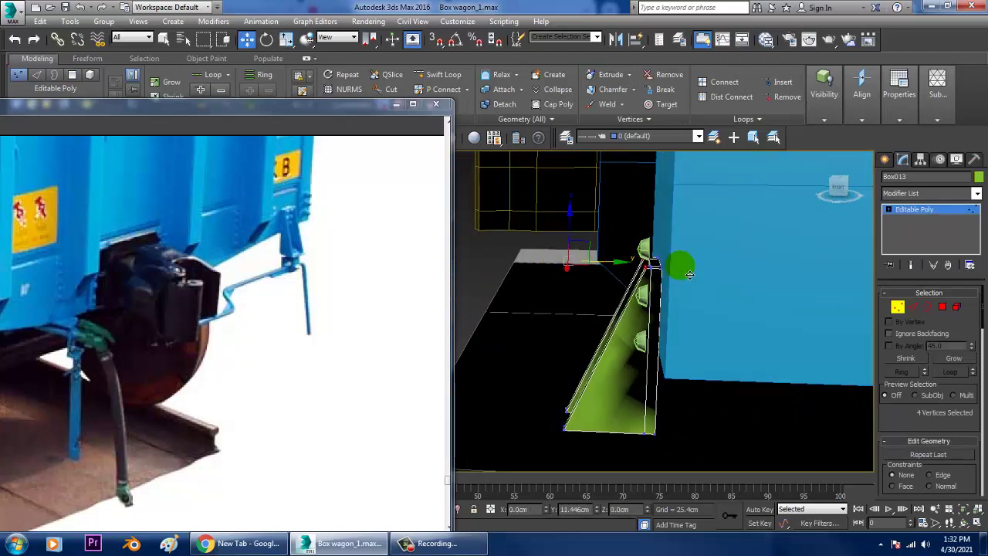
{"action": "middle_click_drag", "start_coordinate": [691, 266], "coordinate": [509, 322], "text": "alt"}
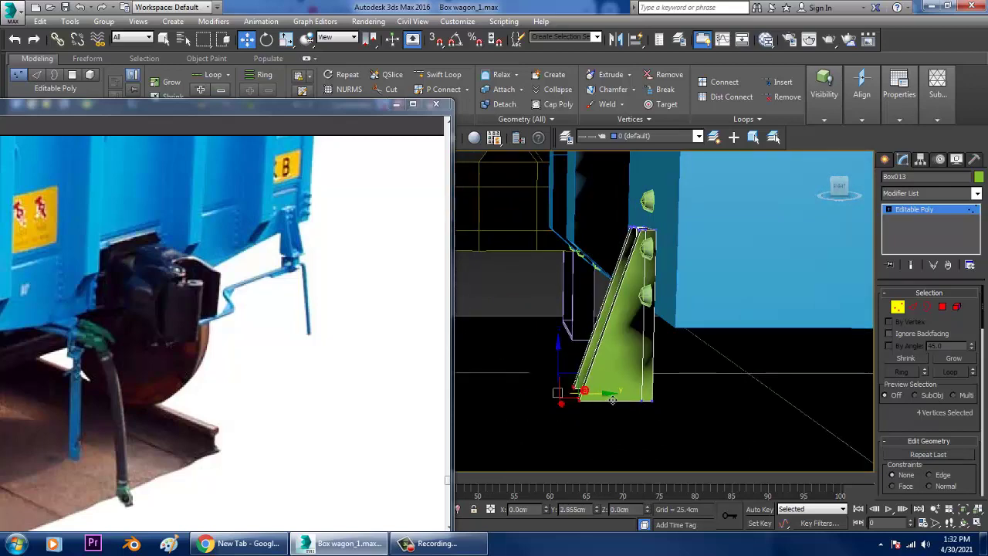
{"action": "middle_click_drag", "start_coordinate": [603, 398], "coordinate": [649, 348], "text": "alt"}
{"action": "scroll", "coordinate": [649, 348], "scroll_direction": "up", "scroll_amount": 4}
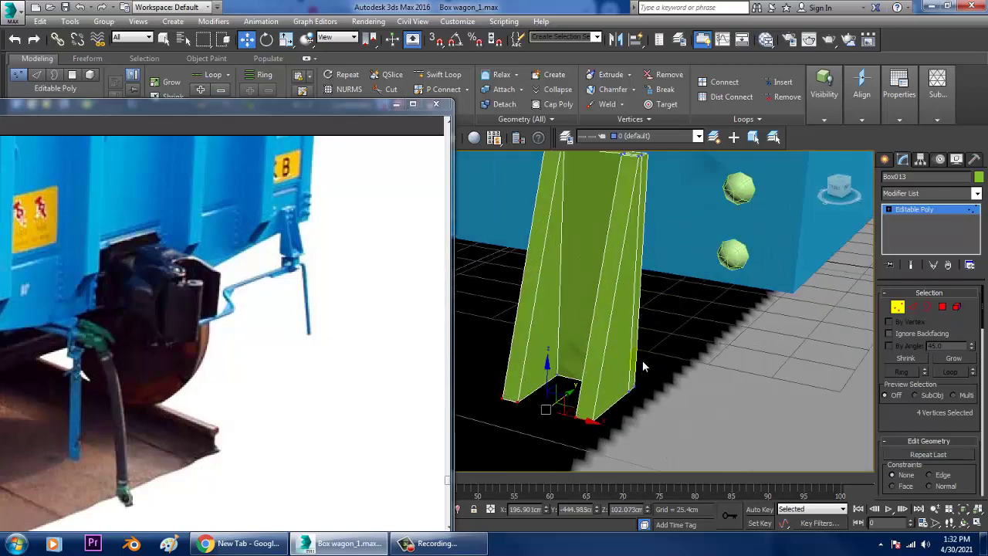
Add a Swift Loop near the flanges' lower end and bridge the facing inner polygons below it to close the bracket's base.
{"action": "left_click", "coordinate": [445, 77]}
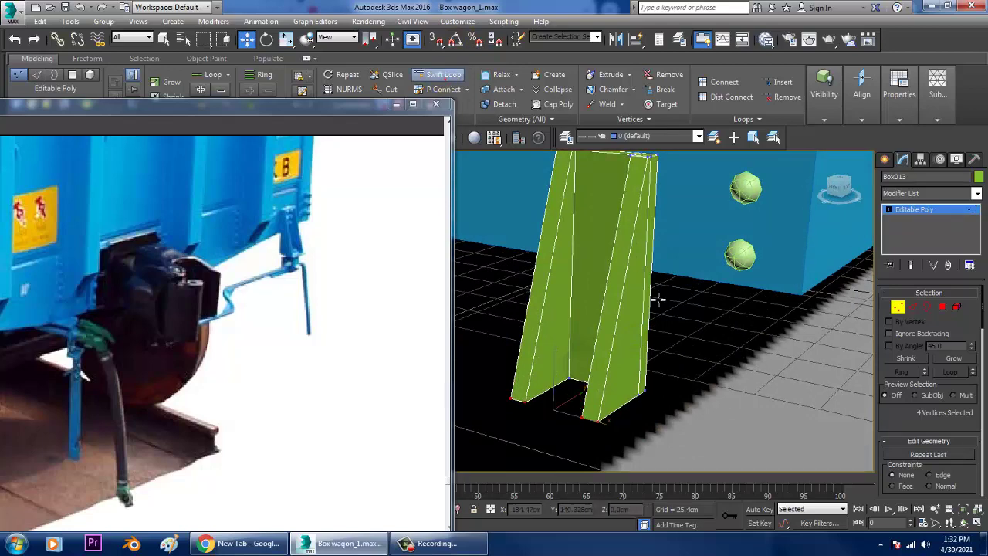
{"action": "left_click", "coordinate": [604, 409]}
{"action": "key", "text": "w"}
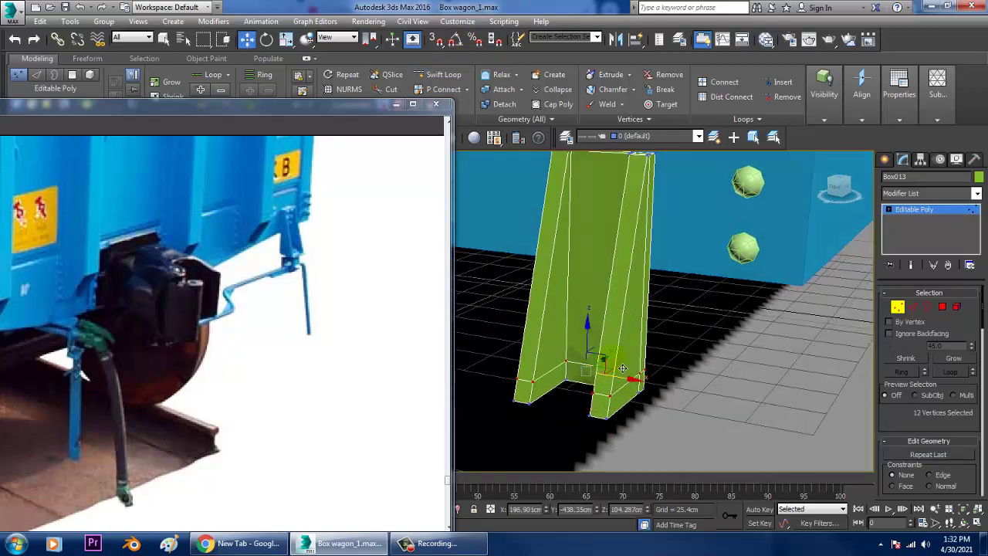
{"action": "key", "text": "4"}
{"action": "left_click", "coordinate": [572, 390]}
{"action": "middle_click_drag", "start_coordinate": [571, 390], "coordinate": [695, 386], "text": "alt"}
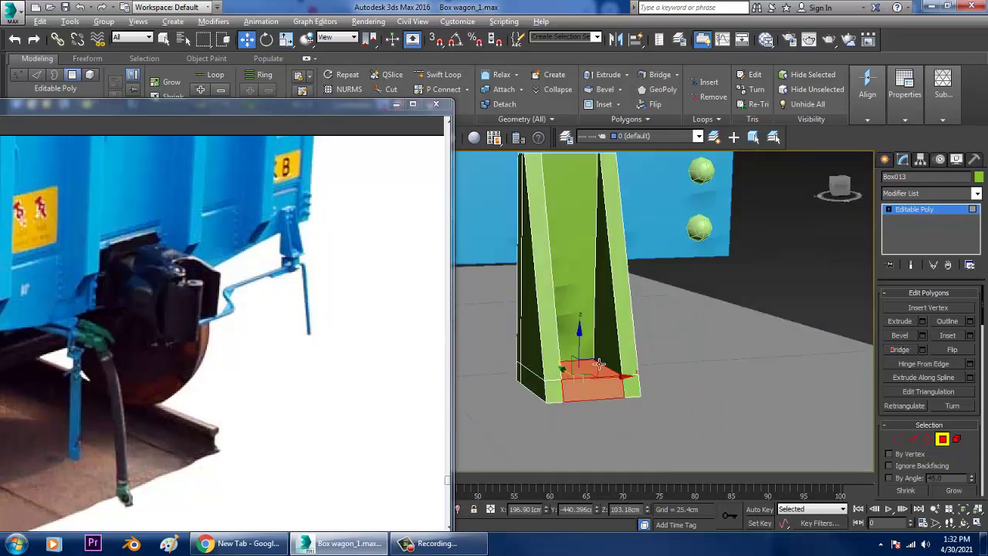
Examine the bracket's base from below and in the maximized top view.
{"action": "middle_click_drag", "start_coordinate": [656, 352], "coordinate": [600, 315], "text": "alt"}
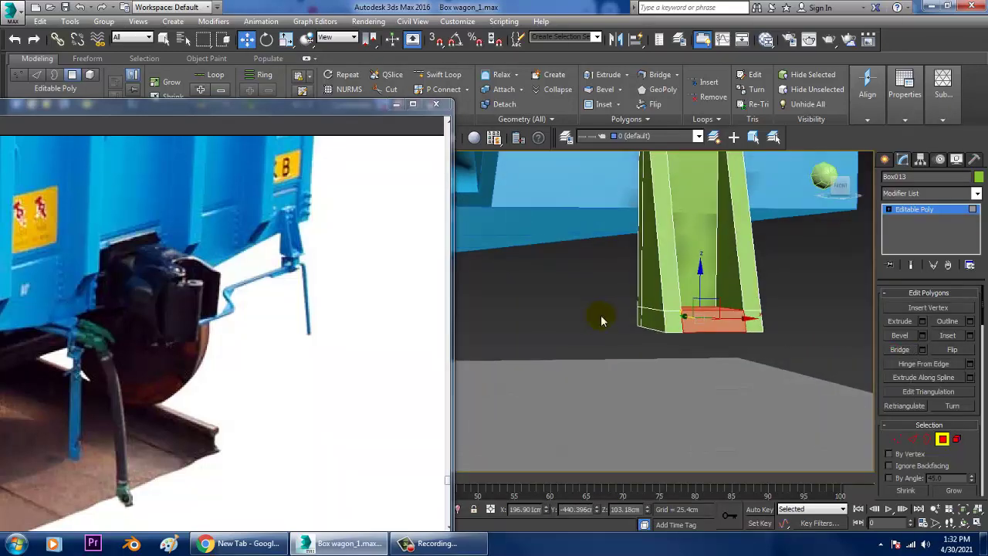
{"action": "key", "text": "alt+w"}
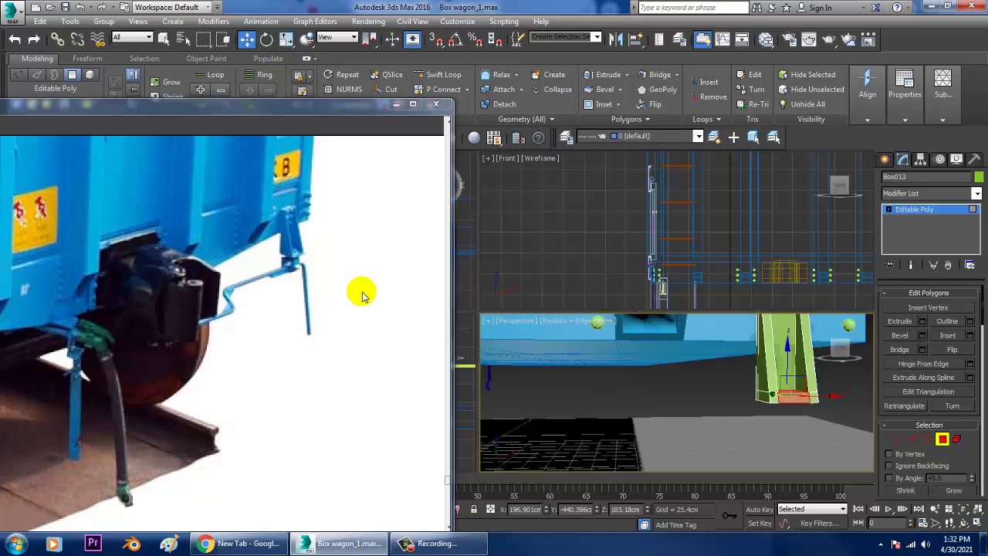
{"action": "middle_click_drag", "start_coordinate": [617, 389], "coordinate": [590, 405], "text": "alt"}
{"action": "middle_click", "coordinate": [465, 272]}
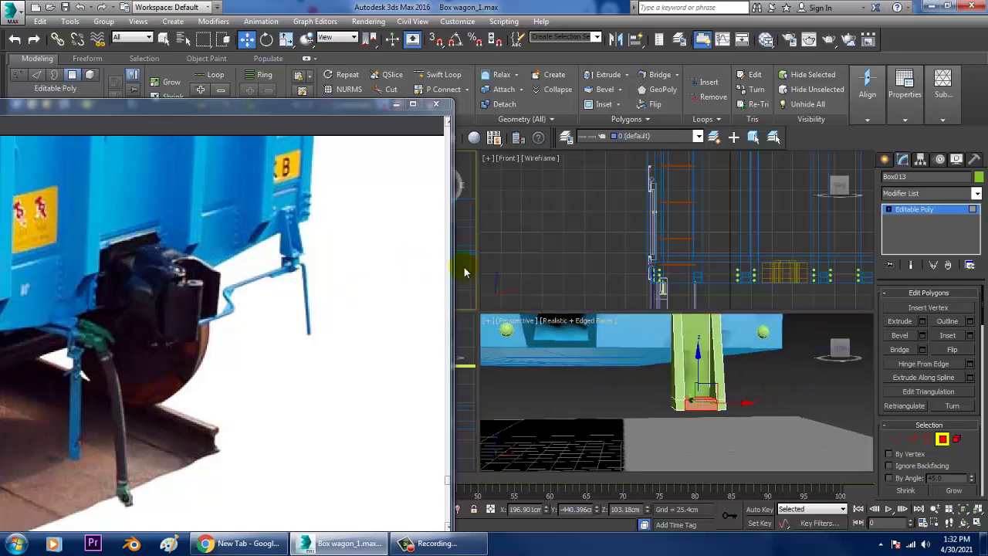
{"action": "key", "text": "alt+w"}
{"action": "key", "text": "z"}
{"action": "middle_click_drag", "start_coordinate": [466, 275], "coordinate": [481, 276]}
{"action": "scroll", "coordinate": [504, 269], "scroll_direction": "down", "scroll_amount": 3}
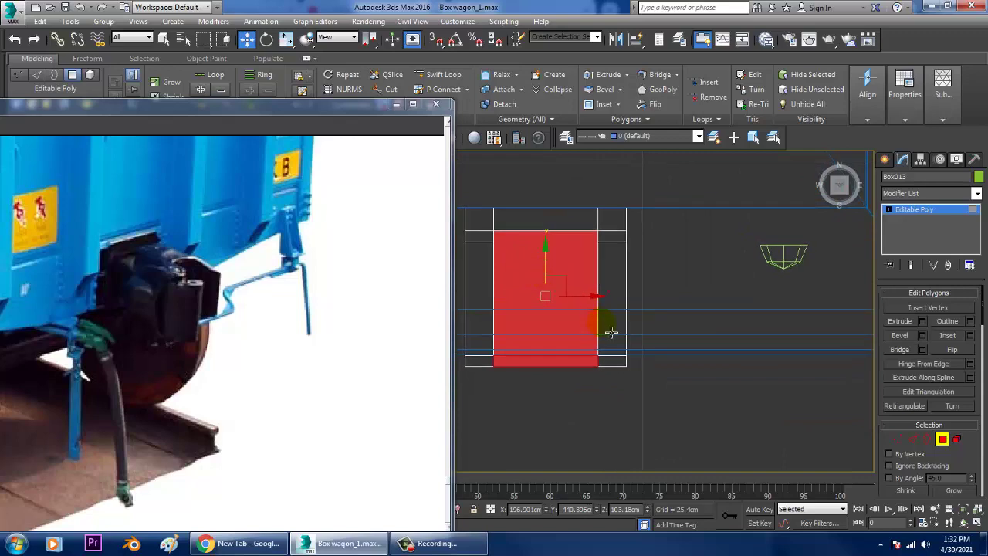
Select the middle polygon on the underside of the bracket's base and inset it by 1.554 cm.
{"action": "middle_click_drag", "start_coordinate": [610, 331], "coordinate": [639, 288], "text": "alt"}
{"action": "scroll", "coordinate": [662, 328], "scroll_direction": "down", "scroll_amount": 5}
{"action": "left_click", "coordinate": [735, 284]}
{"action": "scroll", "coordinate": [654, 340], "scroll_direction": "up", "scroll_amount": 5}
{"action": "left_click", "coordinate": [654, 341]}
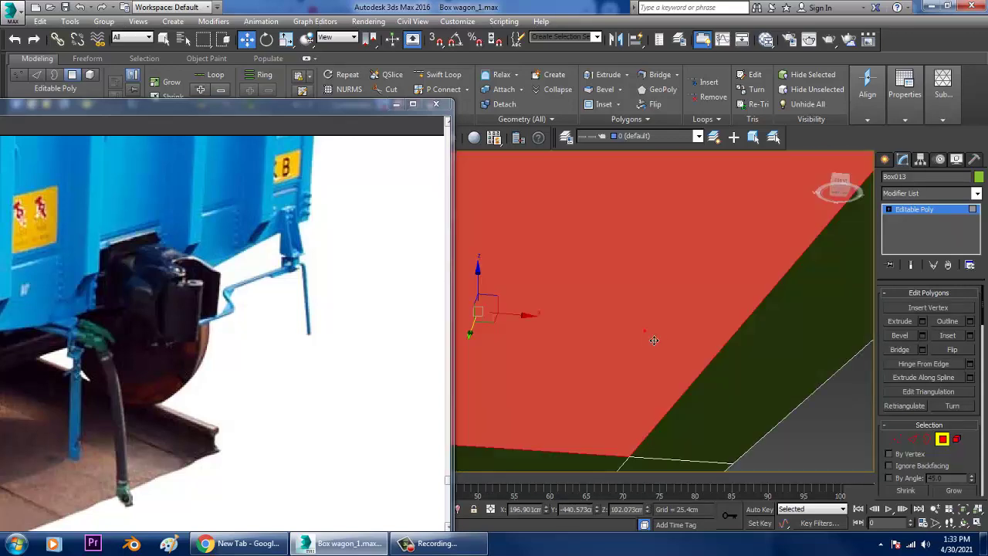
{"action": "scroll", "coordinate": [661, 327], "scroll_direction": "down", "scroll_amount": 3}
{"action": "middle_click_drag", "start_coordinate": [669, 322], "coordinate": [670, 315], "text": "alt"}
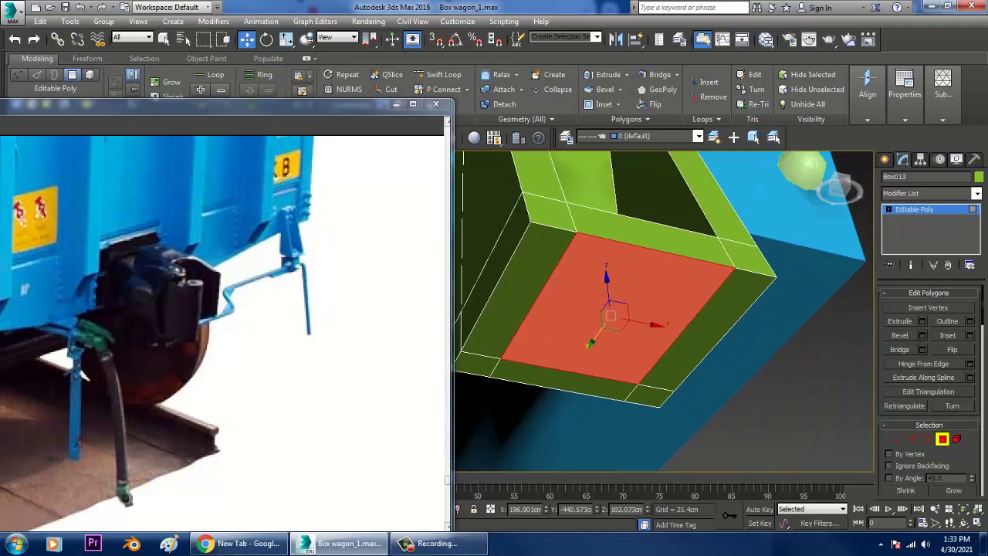
{"action": "left_click", "coordinate": [972, 337]}
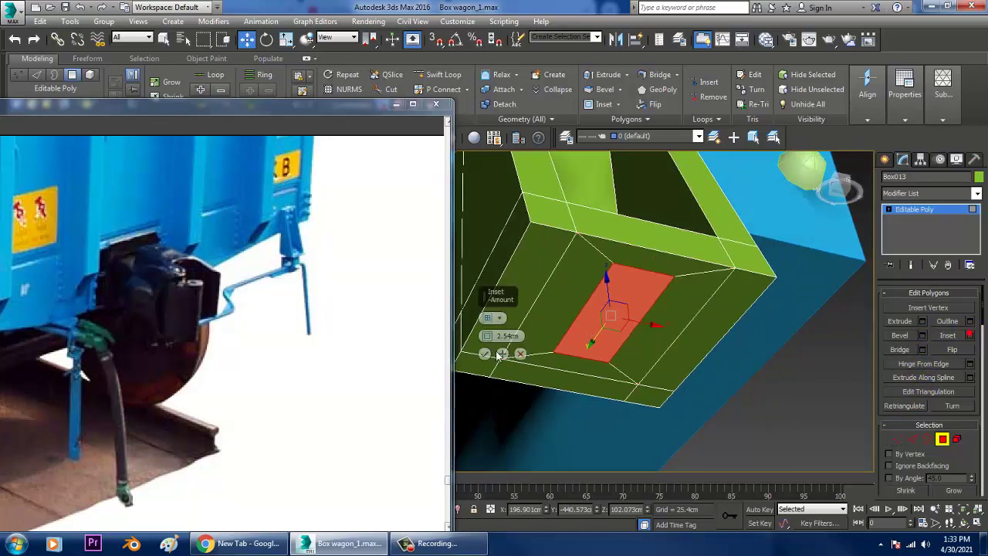
{"action": "left_click_drag", "start_coordinate": [486, 340], "coordinate": [509, 341]}
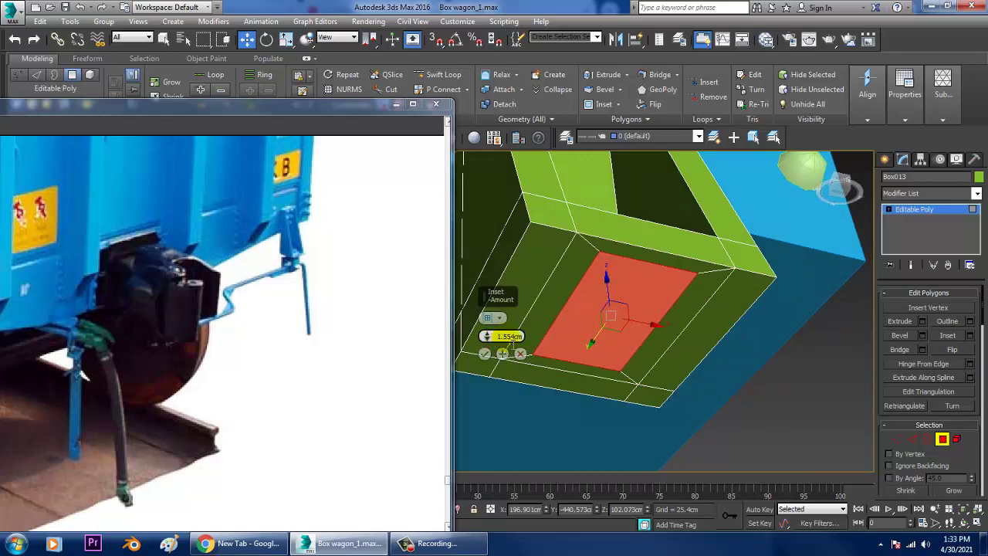
{"action": "left_click", "coordinate": [484, 353]}
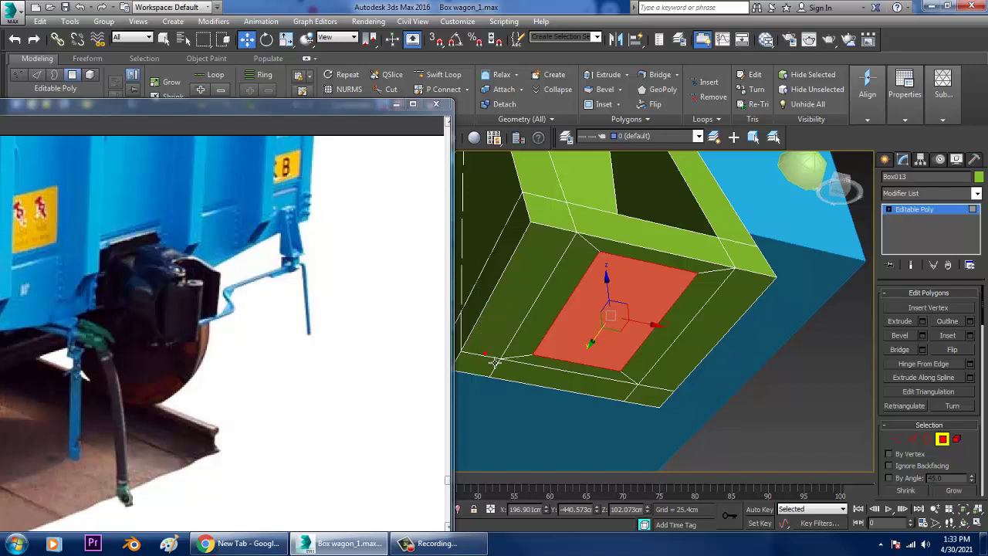
Widen the inset polygon slightly along X and extrude it 25.4 cm downward as a post.
{"action": "key", "text": "r"}
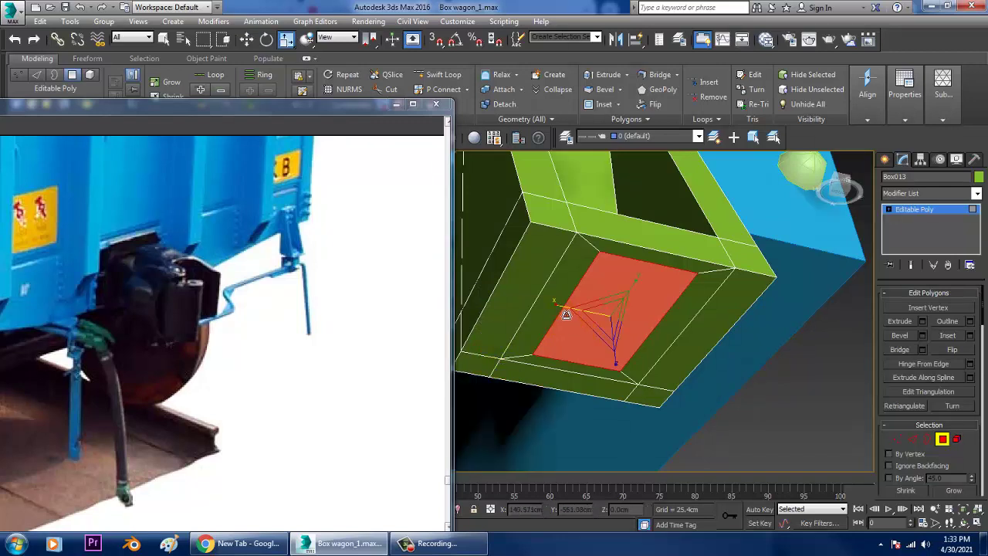
{"action": "left_click_drag", "start_coordinate": [566, 314], "coordinate": [560, 309]}
{"action": "key", "text": "w"}
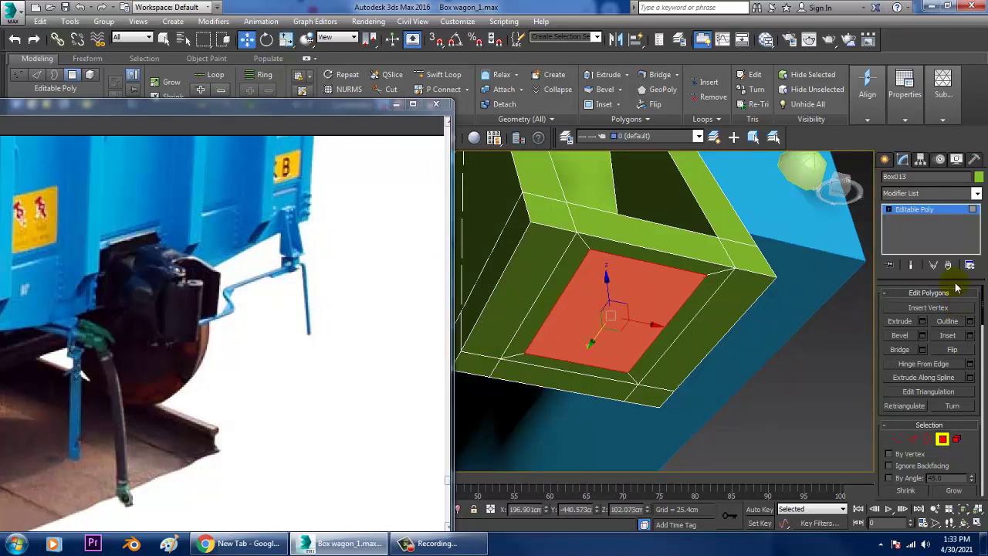
{"action": "left_click", "coordinate": [923, 321]}
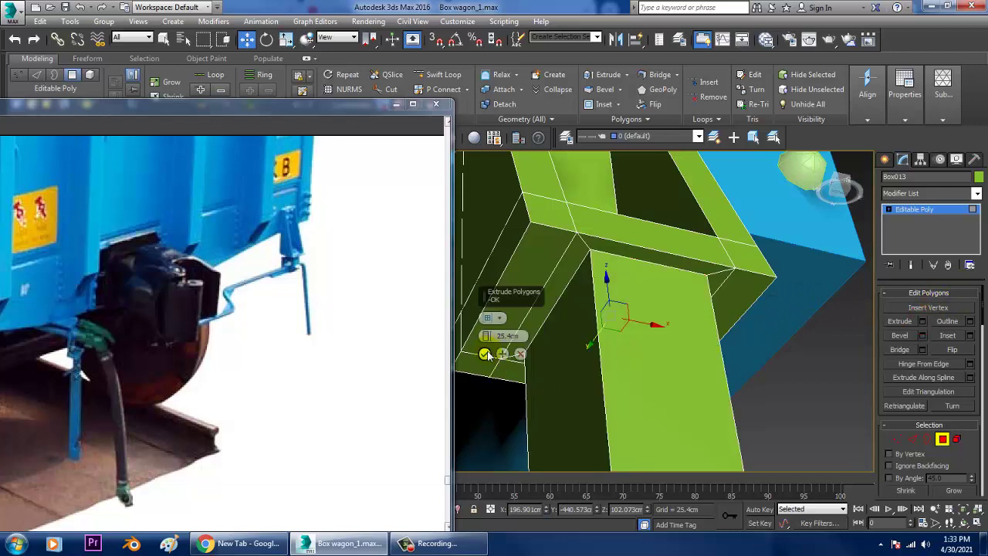
{"action": "left_click", "coordinate": [485, 354]}
{"action": "scroll", "coordinate": [535, 353], "scroll_direction": "down", "scroll_amount": 4}
{"action": "middle_click_drag", "start_coordinate": [536, 353], "coordinate": [572, 385], "text": "alt"}
{"action": "scroll", "coordinate": [545, 378], "scroll_direction": "down", "scroll_amount": 4}
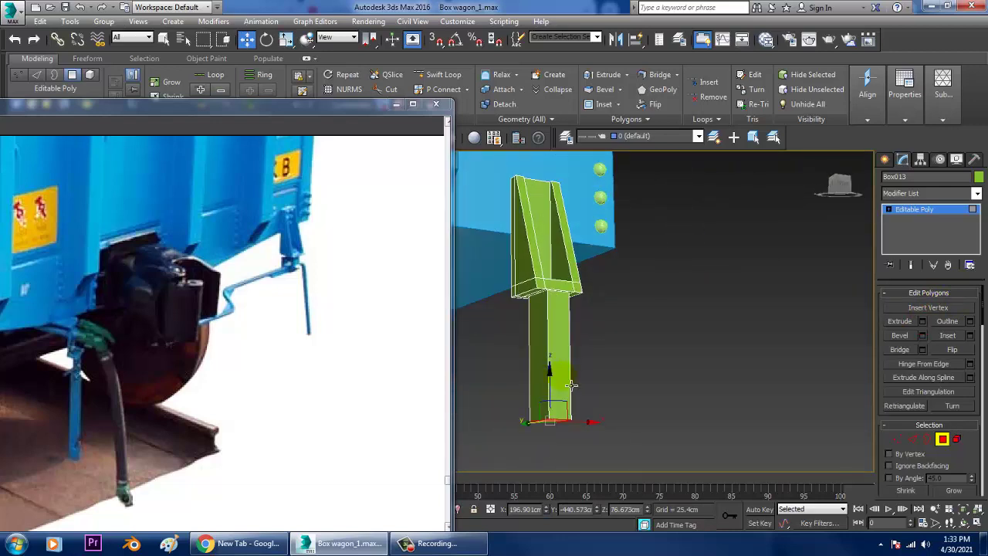
Shorten the bracket's hanging post to a short stub by raising its bottom polygon to about Z 97.7 cm.
{"action": "left_click_drag", "start_coordinate": [557, 390], "coordinate": [556, 285]}
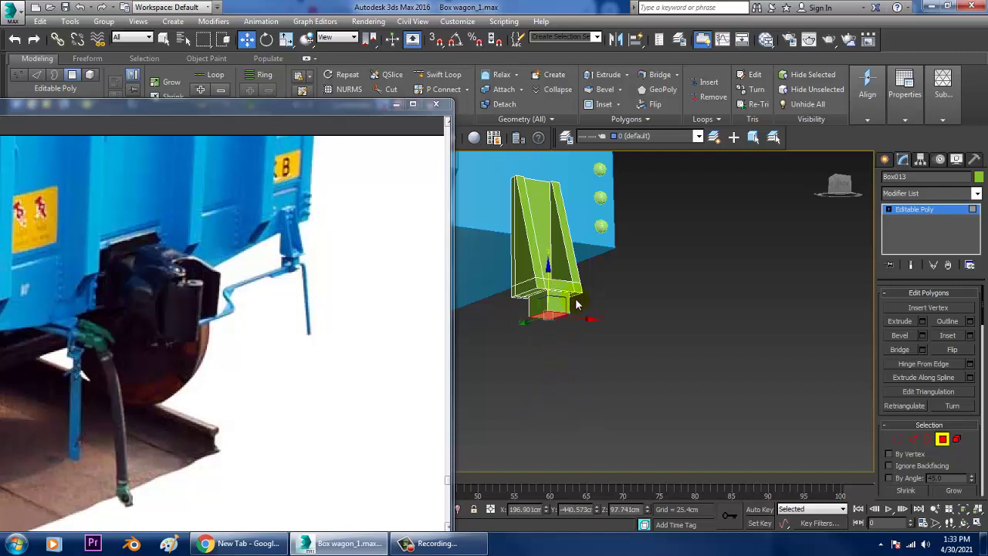
{"action": "scroll", "coordinate": [588, 308], "scroll_direction": "down", "scroll_amount": 5}
{"action": "middle_click_drag", "start_coordinate": [589, 309], "coordinate": [603, 334], "text": "alt"}
{"action": "middle_click_drag", "start_coordinate": [603, 333], "coordinate": [580, 383]}
{"action": "scroll", "coordinate": [583, 320], "scroll_direction": "up", "scroll_amount": 5}
{"action": "scroll", "coordinate": [623, 321], "scroll_direction": "down", "scroll_amount": 3}
{"action": "scroll", "coordinate": [586, 410], "scroll_direction": "down", "scroll_amount": 4}
{"action": "scroll", "coordinate": [577, 367], "scroll_direction": "down", "scroll_amount": 2}
{"action": "scroll", "coordinate": [572, 369], "scroll_direction": "up", "scroll_amount": 6}
In the maximized top view, draw a line from the bracket's post along the end wall, jogging outward before the coupler and ending over it.
{"action": "key", "text": "alt+w"}
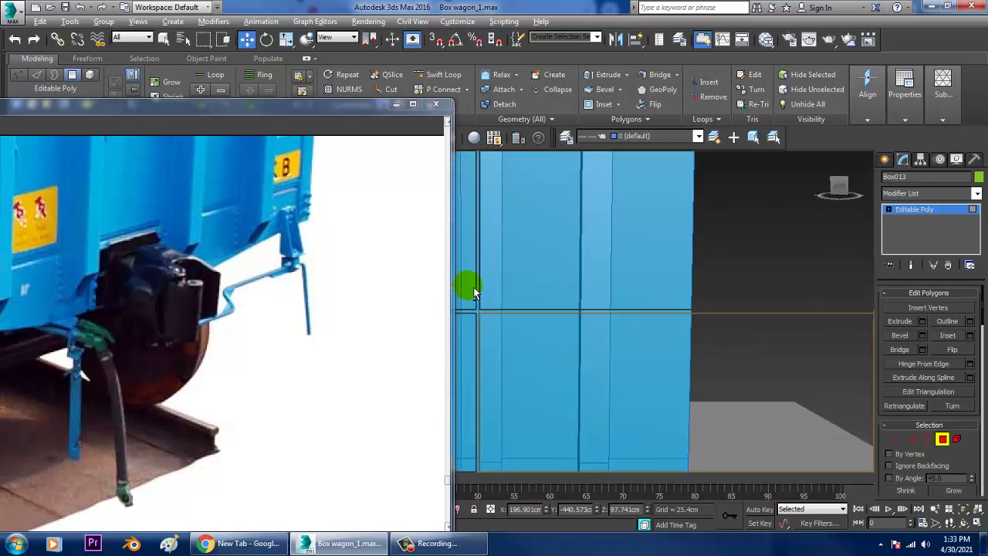
{"action": "left_click", "coordinate": [471, 286]}
{"action": "key", "text": "alt+w"}
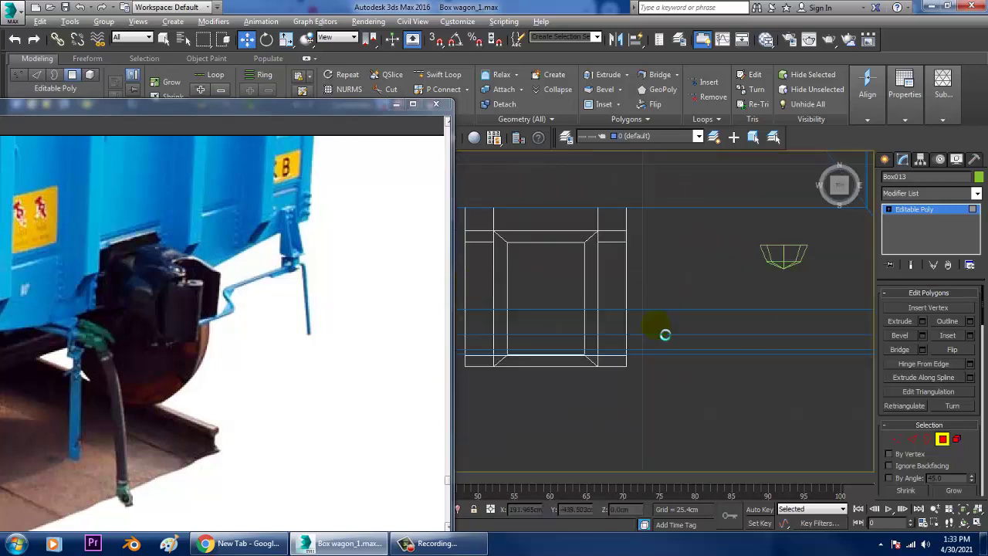
{"action": "middle_click_drag", "start_coordinate": [732, 342], "coordinate": [757, 340]}
{"action": "scroll", "coordinate": [734, 337], "scroll_direction": "down", "scroll_amount": 4}
{"action": "scroll", "coordinate": [713, 335], "scroll_direction": "up", "scroll_amount": 2}
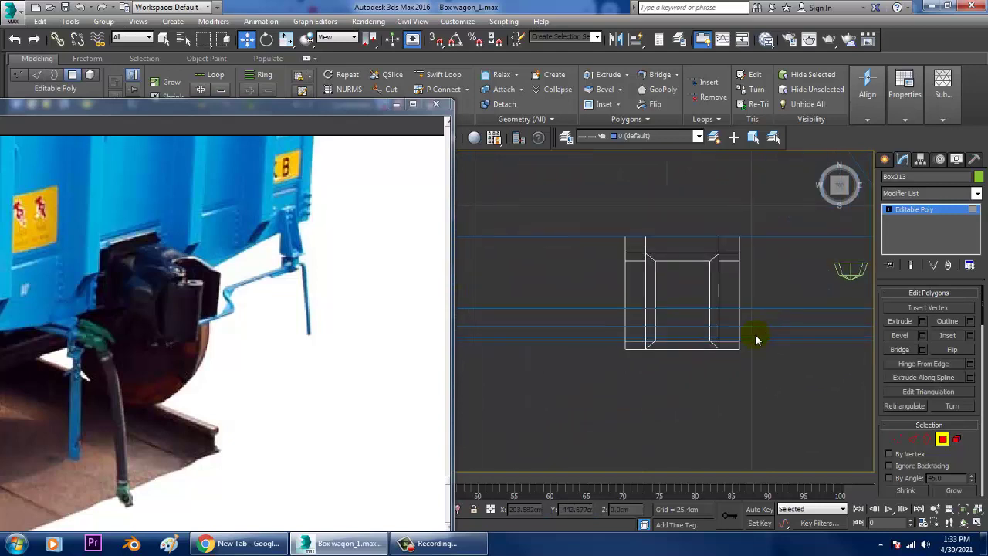
{"action": "left_click", "coordinate": [887, 160]}
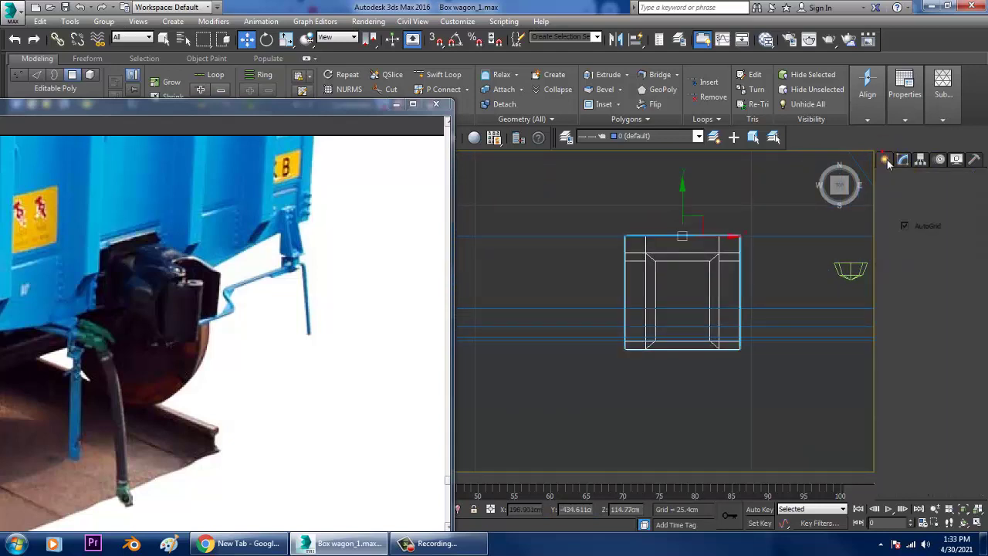
{"action": "left_click", "coordinate": [905, 179]}
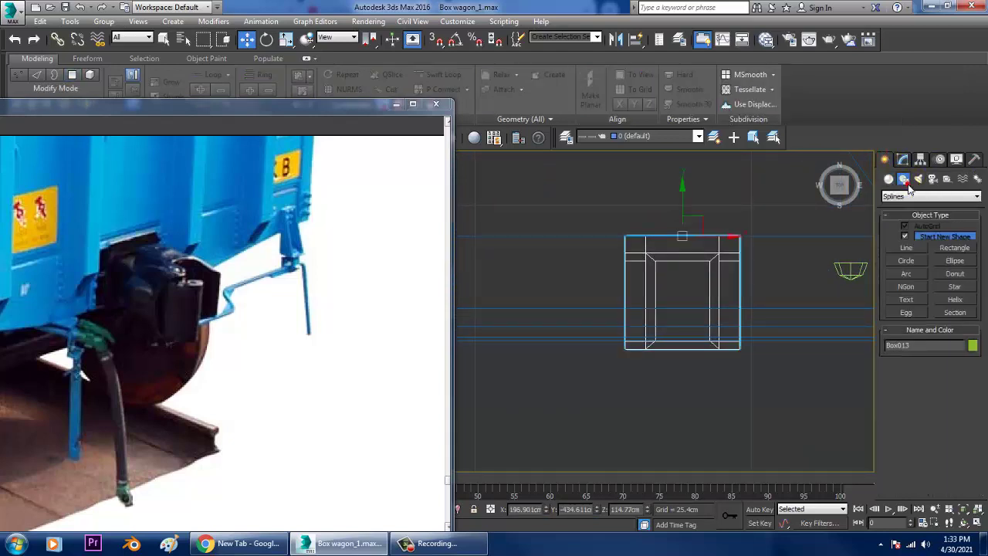
{"action": "left_click", "coordinate": [909, 249]}
{"action": "middle_click_drag", "start_coordinate": [845, 269], "coordinate": [886, 258]}
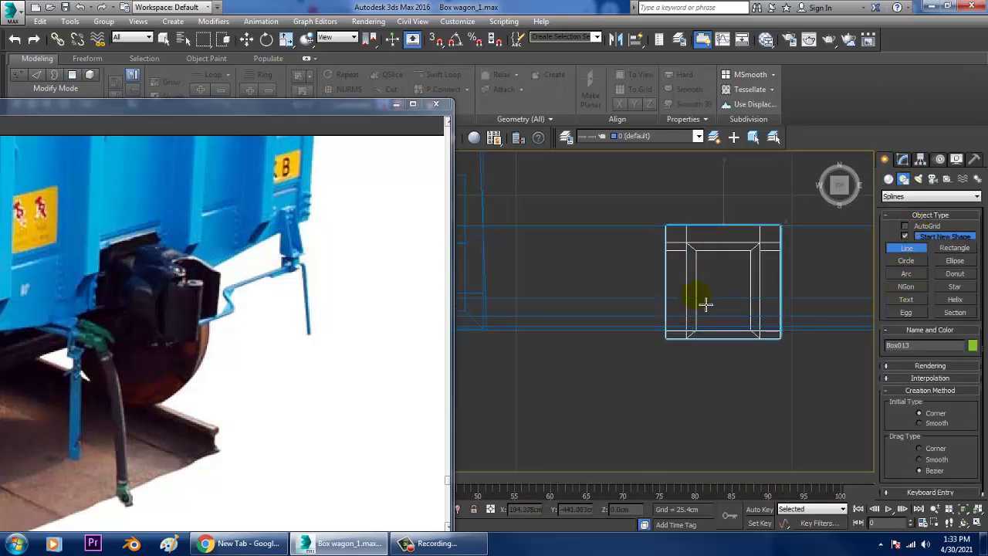
{"action": "left_click", "coordinate": [700, 293]}
{"action": "middle_click_drag", "start_coordinate": [574, 293], "coordinate": [810, 280]}
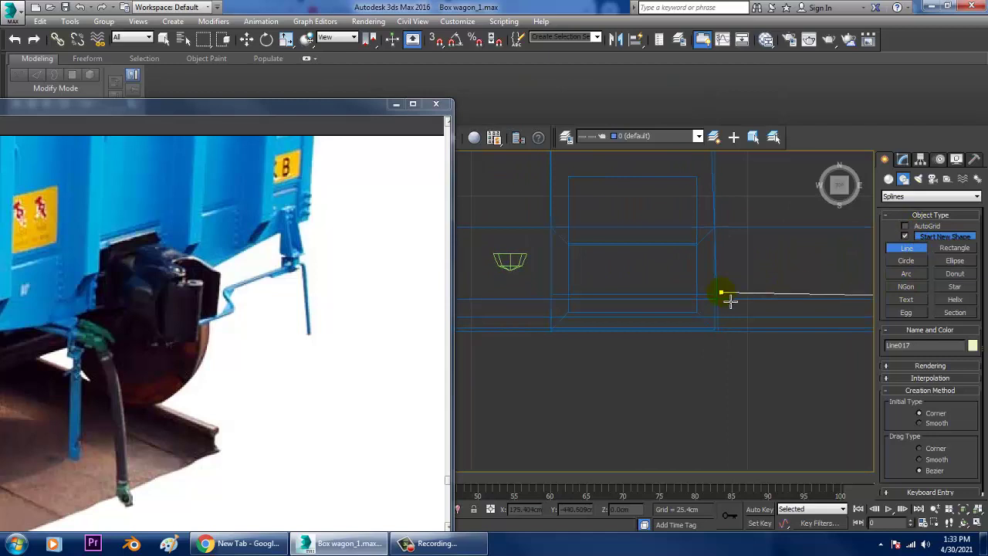
{"action": "scroll", "coordinate": [721, 292], "scroll_direction": "down", "scroll_amount": 3}
{"action": "middle_click_drag", "start_coordinate": [716, 294], "coordinate": [729, 354]}
{"action": "scroll", "coordinate": [728, 356], "scroll_direction": "down", "scroll_amount": 5}
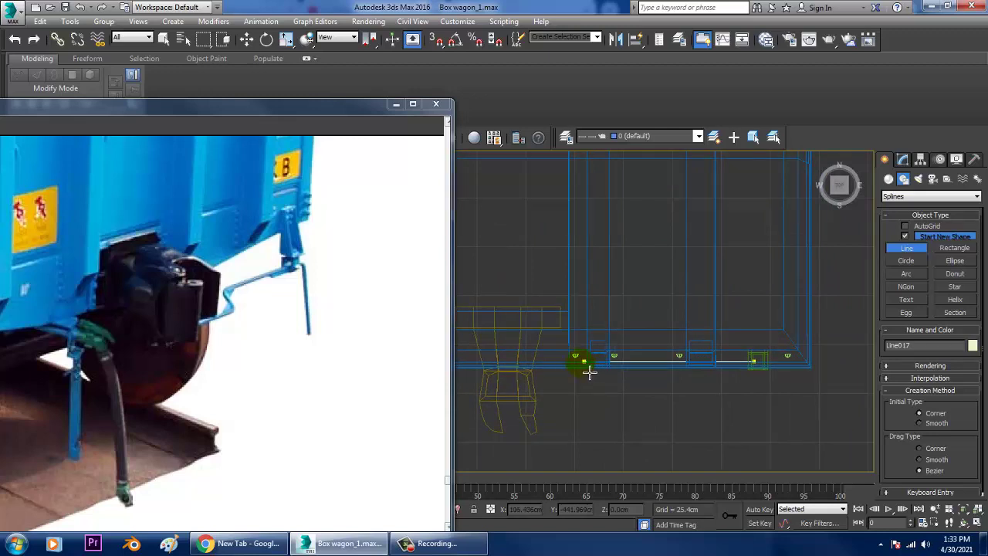
{"action": "left_click", "coordinate": [583, 368]}
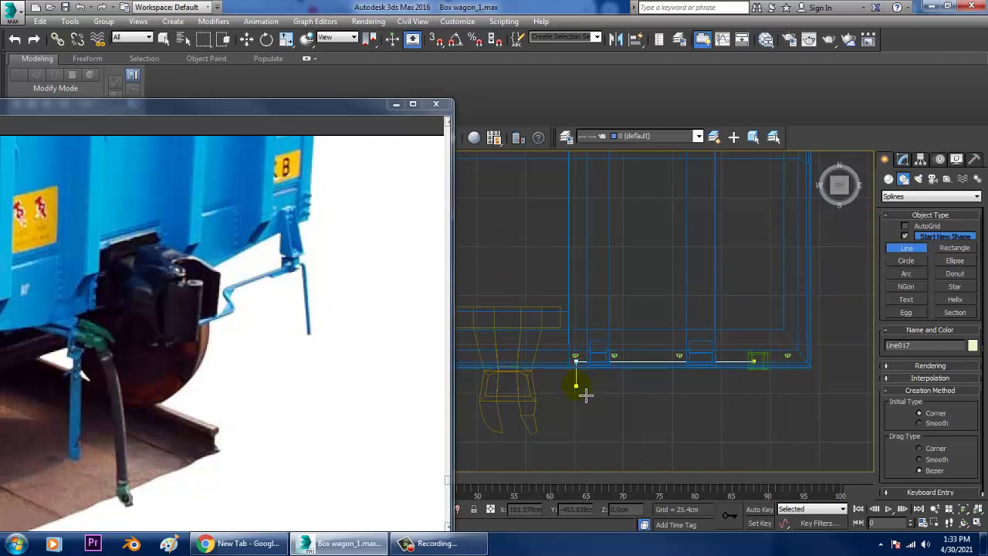
{"action": "left_click", "coordinate": [576, 387]}
{"action": "right_click", "coordinate": [521, 394]}
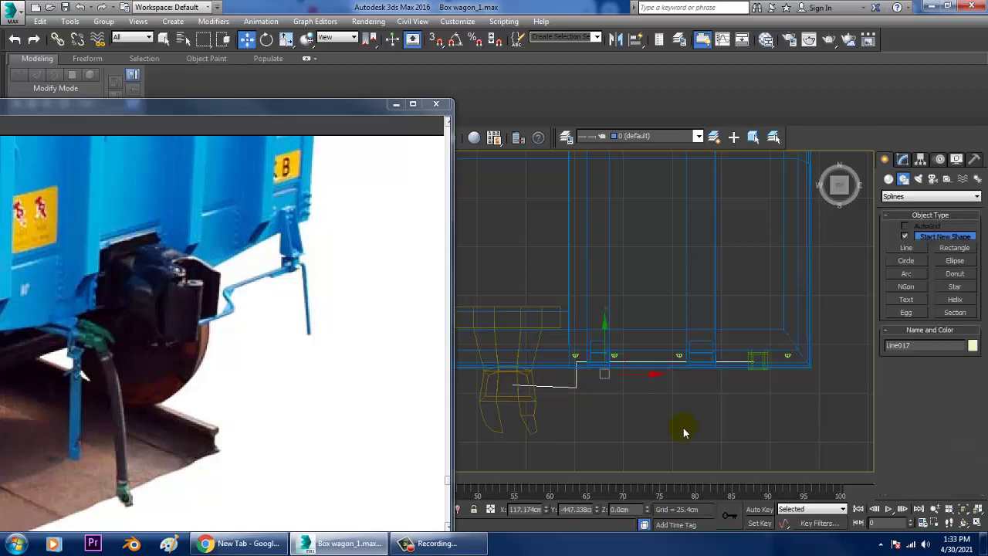
In the maximized perspective view, raise the line from the ground to the bracket post's height, about Z 99.7 cm.
{"action": "key", "text": "alt+w"}
{"action": "right_click", "coordinate": [756, 406]}
{"action": "key", "text": "alt+w"}
{"action": "scroll", "coordinate": [749, 403], "scroll_direction": "down", "scroll_amount": 6}
{"action": "middle_click_drag", "start_coordinate": [767, 414], "coordinate": [728, 395], "text": "alt"}
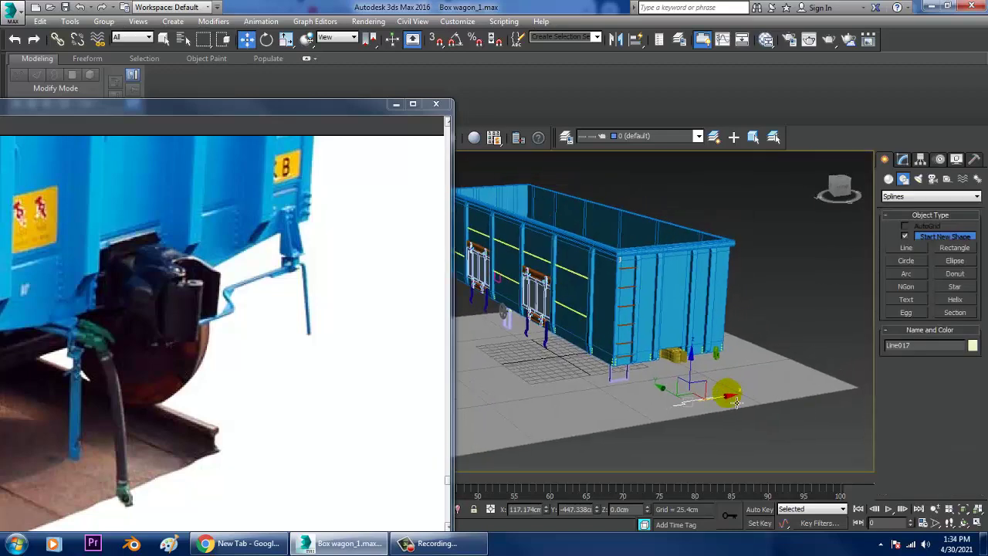
{"action": "scroll", "coordinate": [726, 394], "scroll_direction": "up", "scroll_amount": 5}
{"action": "left_click_drag", "start_coordinate": [643, 380], "coordinate": [675, 298]}
{"action": "scroll", "coordinate": [695, 308], "scroll_direction": "up", "scroll_amount": 5}
{"action": "mouse_move", "coordinate": [695, 309]}
{"action": "middle_mouse_down"}
{"action": "mouse_move", "coordinate": [649, 291]}
{"action": "mouse_move", "coordinate": [685, 307]}
{"action": "middle_mouse_up"}
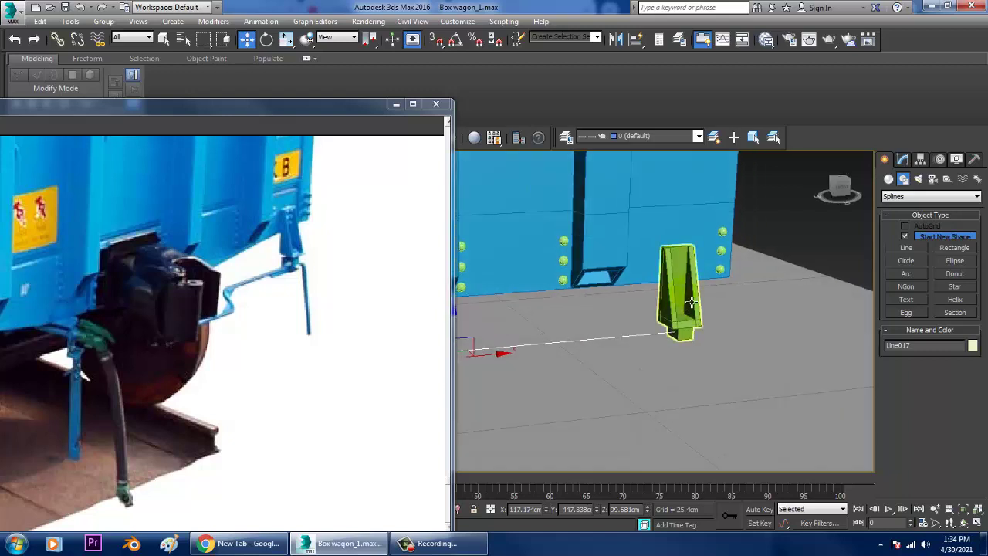
Select the bracket together with the line and raise both by about 4 cm.
{"action": "left_click", "coordinate": [685, 307]}
{"action": "left_click", "coordinate": [660, 340], "text": "ctrl"}
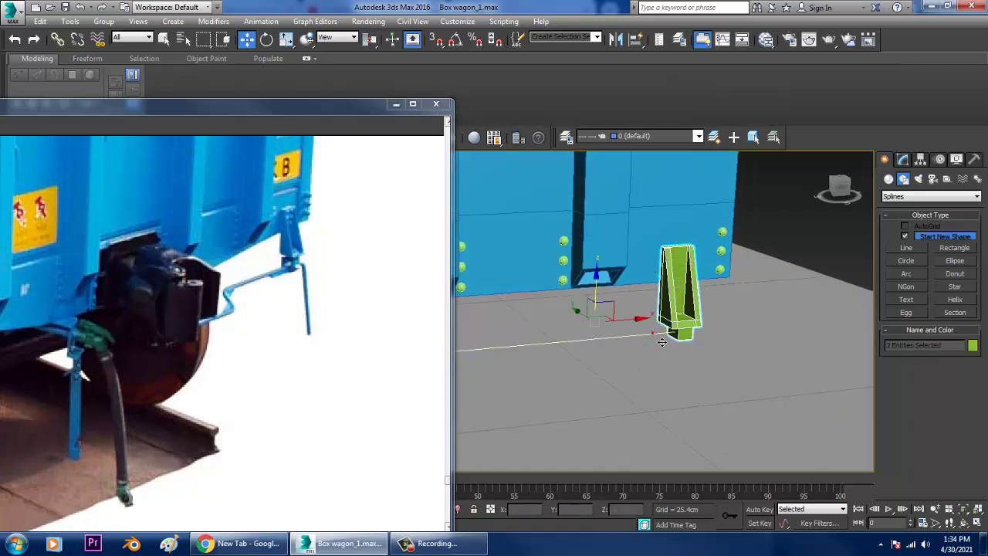
{"action": "left_click_drag", "start_coordinate": [599, 299], "coordinate": [601, 289]}
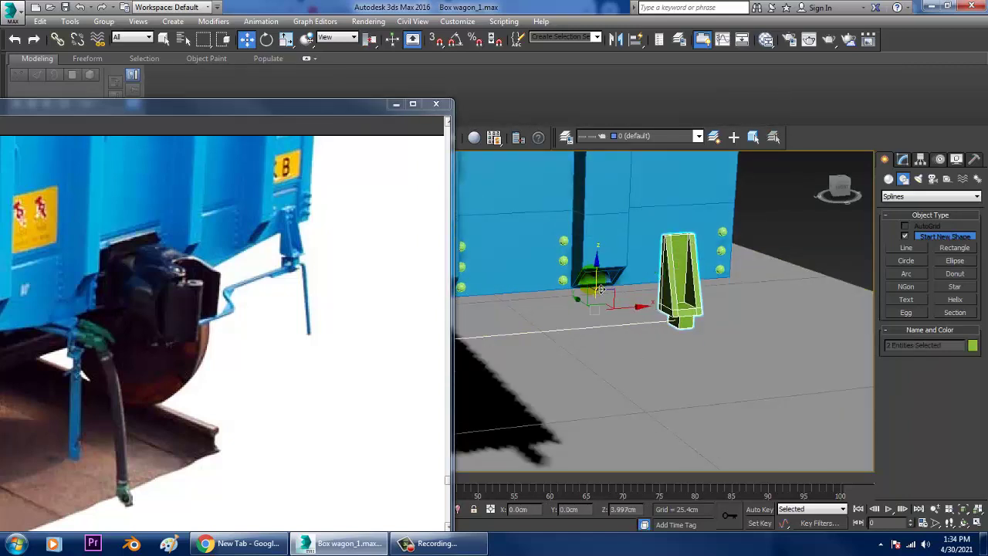
Select the two corner vertices of the line's jog near the coupler and fillet them by about 2.5 cm.
{"action": "scroll", "coordinate": [601, 288], "scroll_direction": "down", "scroll_amount": 3}
{"action": "middle_click_drag", "start_coordinate": [581, 331], "coordinate": [655, 358]}
{"action": "left_click", "coordinate": [662, 345]}
{"action": "scroll", "coordinate": [655, 357], "scroll_direction": "up", "scroll_amount": 3}
{"action": "key", "text": "1"}
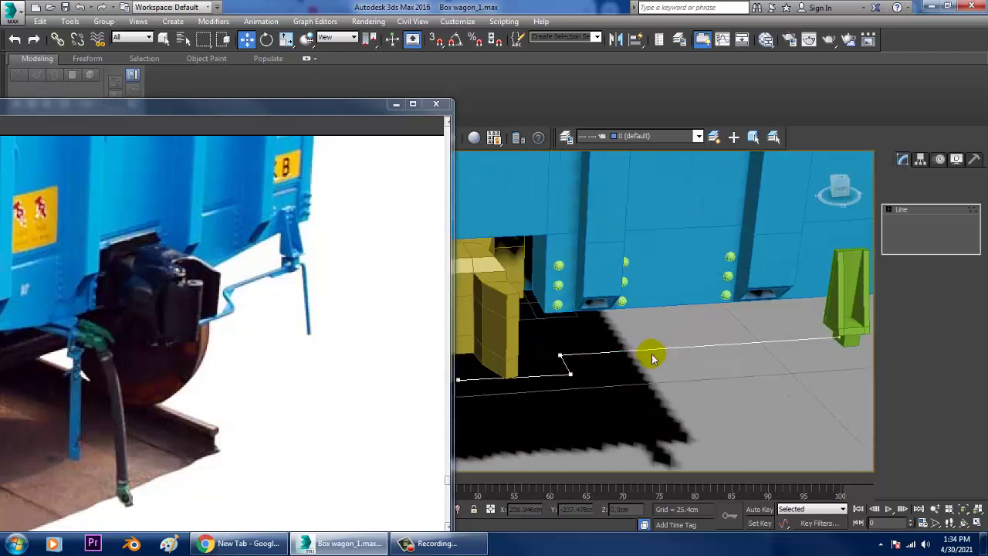
{"action": "left_click_drag", "start_coordinate": [588, 389], "coordinate": [596, 385]}
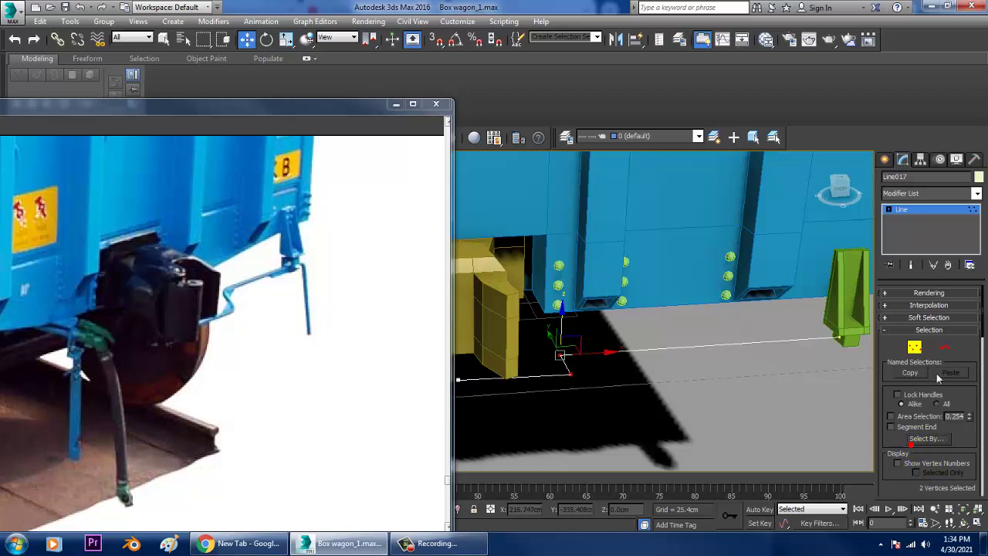
{"action": "scroll", "coordinate": [907, 434], "scroll_direction": "down", "scroll_amount": 5}
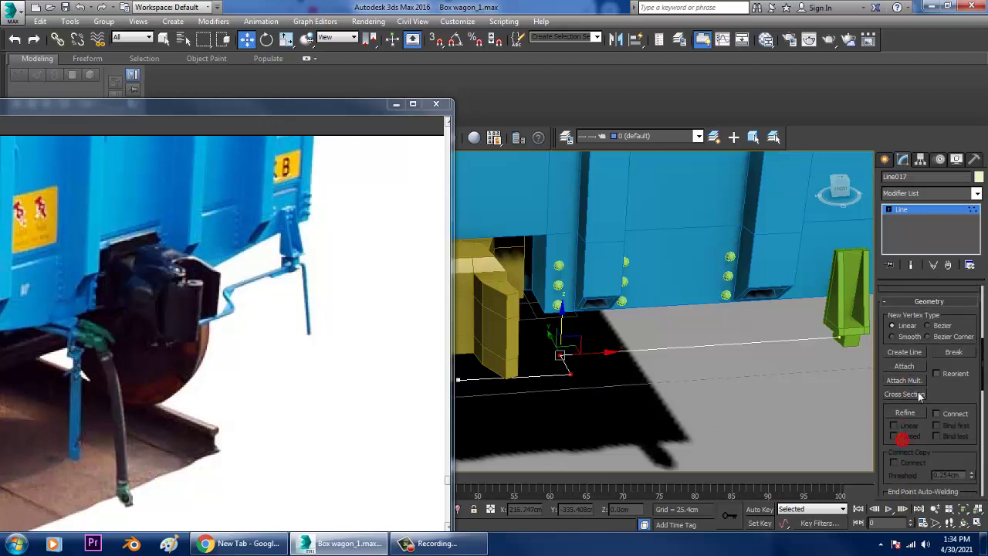
{"action": "scroll", "coordinate": [966, 399], "scroll_direction": "down", "scroll_amount": 5}
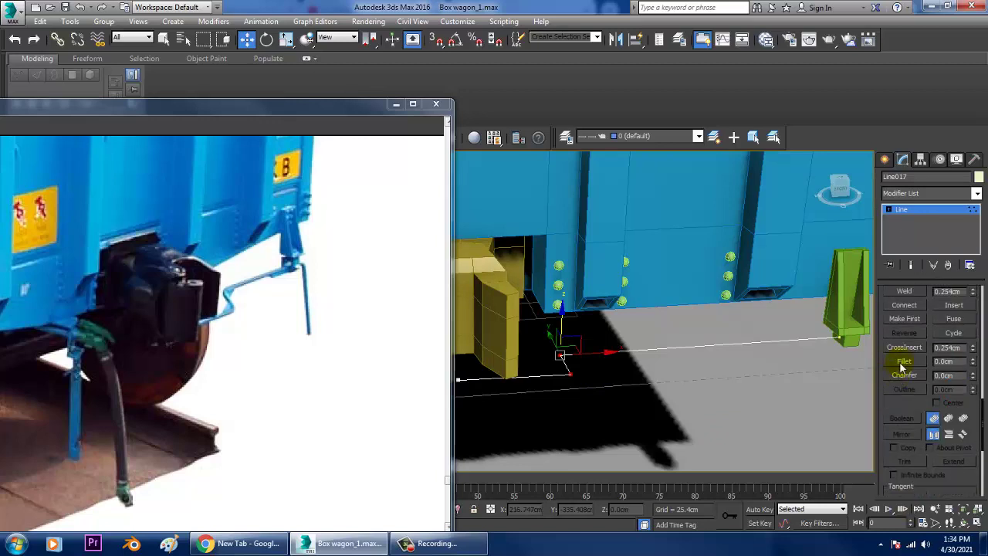
{"action": "left_click", "coordinate": [903, 362]}
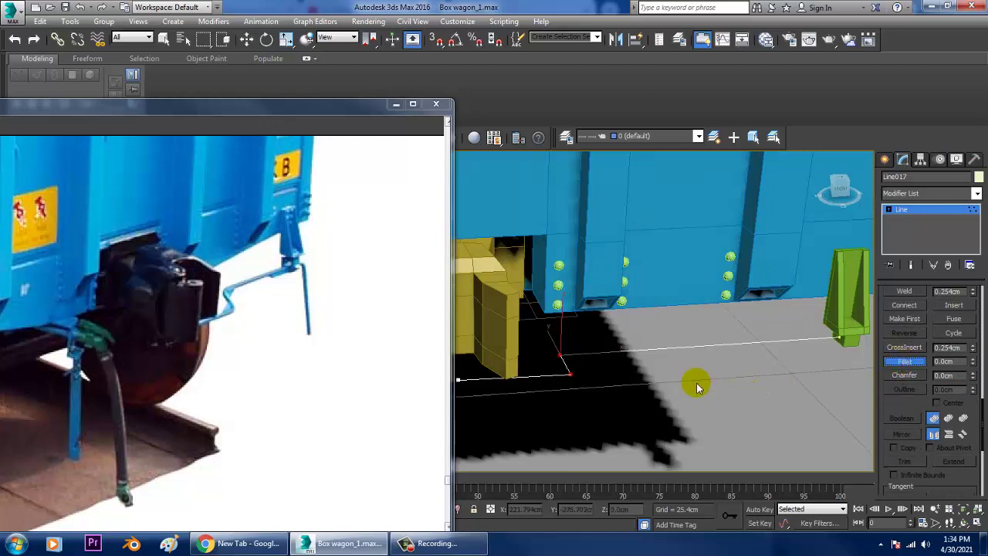
{"action": "middle_click_drag", "start_coordinate": [600, 395], "coordinate": [581, 387], "text": "alt"}
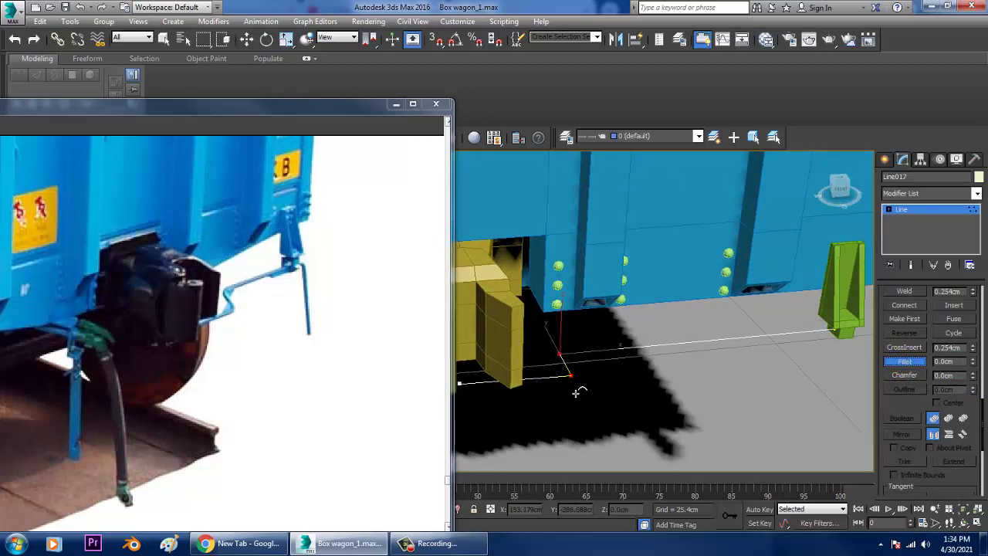
{"action": "left_click_drag", "start_coordinate": [575, 392], "coordinate": [570, 388]}
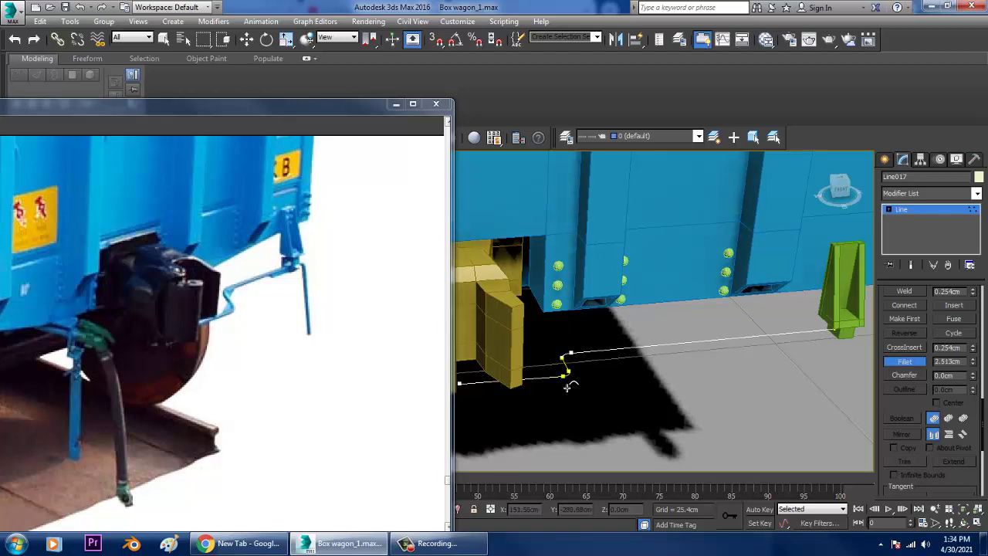
{"action": "right_click", "coordinate": [567, 386]}
Enable the line's thickness in the viewport and give it a rectangular cross-section.
{"action": "middle_click_drag", "start_coordinate": [567, 386], "coordinate": [680, 367], "text": "alt"}
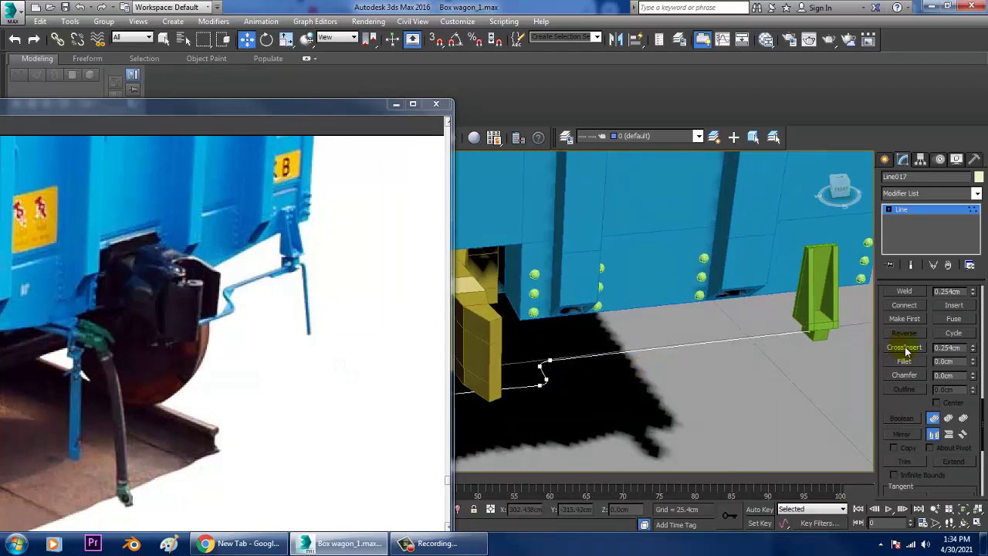
{"action": "scroll", "coordinate": [932, 319], "scroll_direction": "up", "scroll_amount": 5}
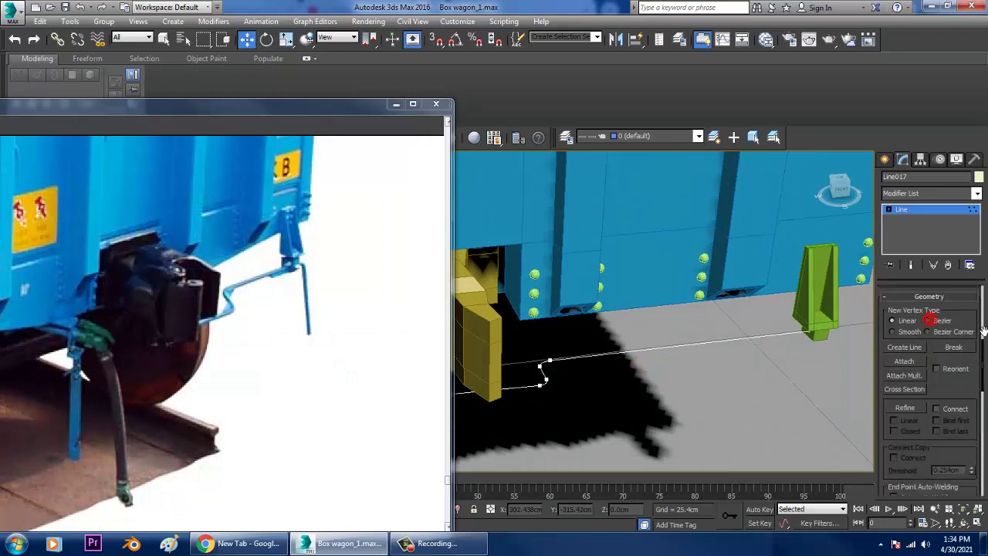
{"action": "left_click_drag", "start_coordinate": [973, 307], "coordinate": [957, 553]}
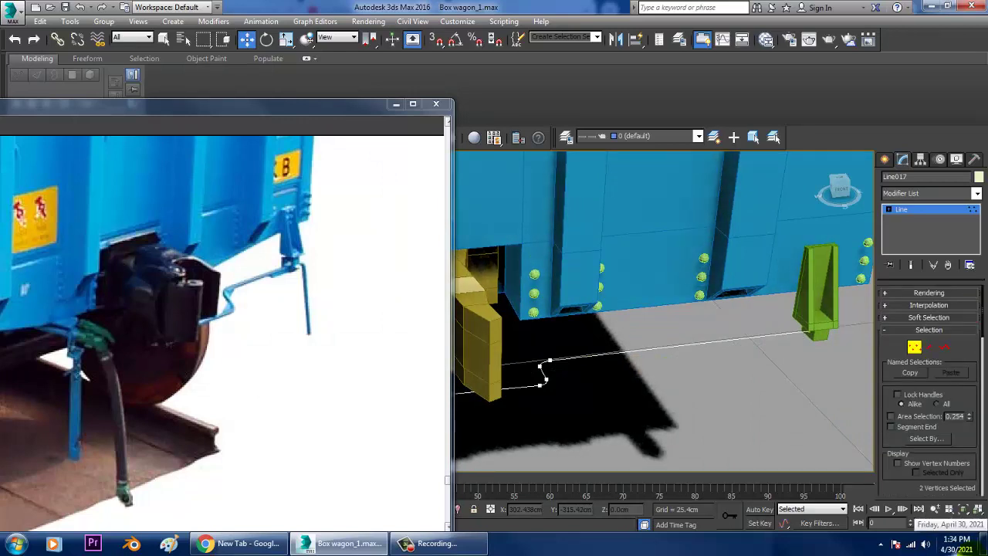
{"action": "left_click", "coordinate": [896, 293]}
{"action": "left_click", "coordinate": [888, 311]}
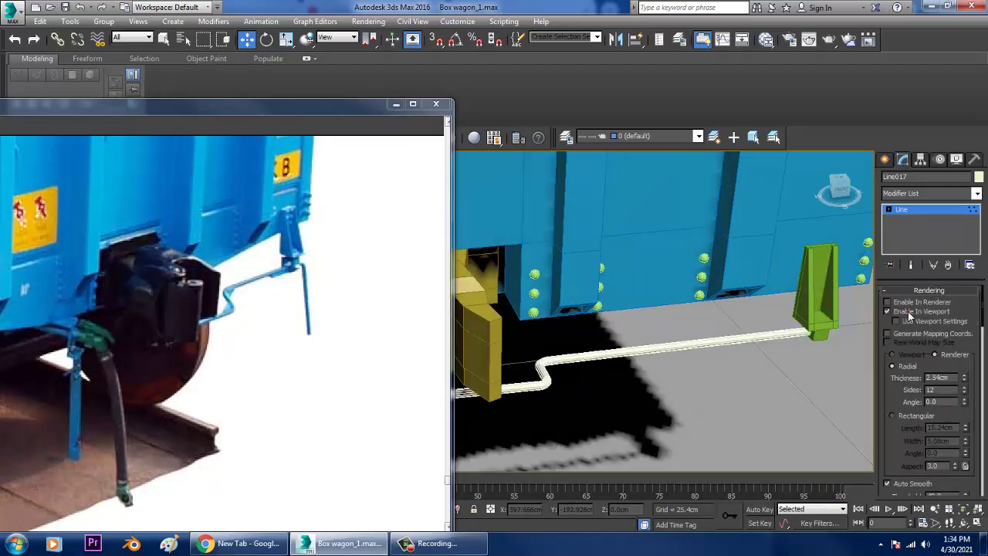
{"action": "left_click", "coordinate": [893, 416]}
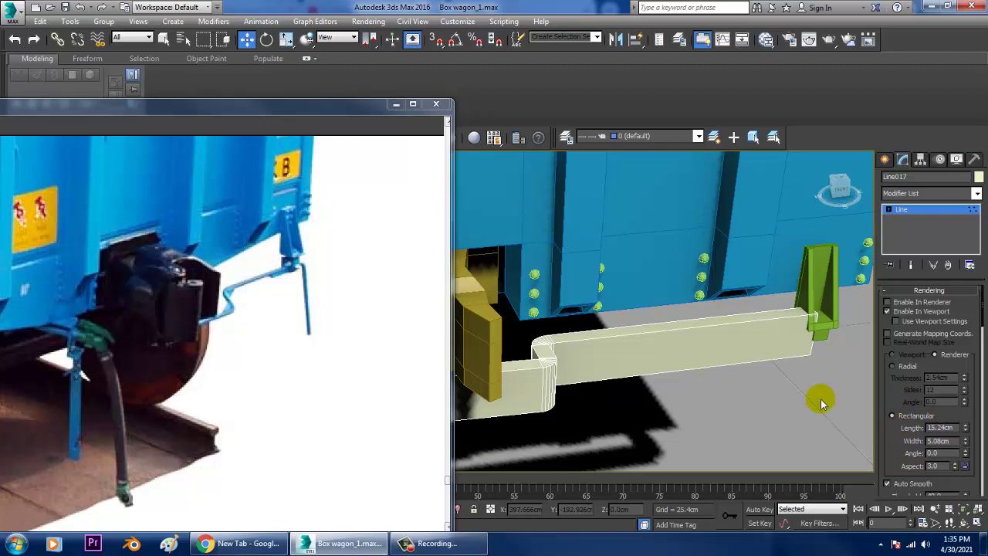
Flatten the line's rectangular section to a length of 0.762 cm and a width of 4.47 cm.
{"action": "scroll", "coordinate": [728, 371], "scroll_direction": "up", "scroll_amount": 6}
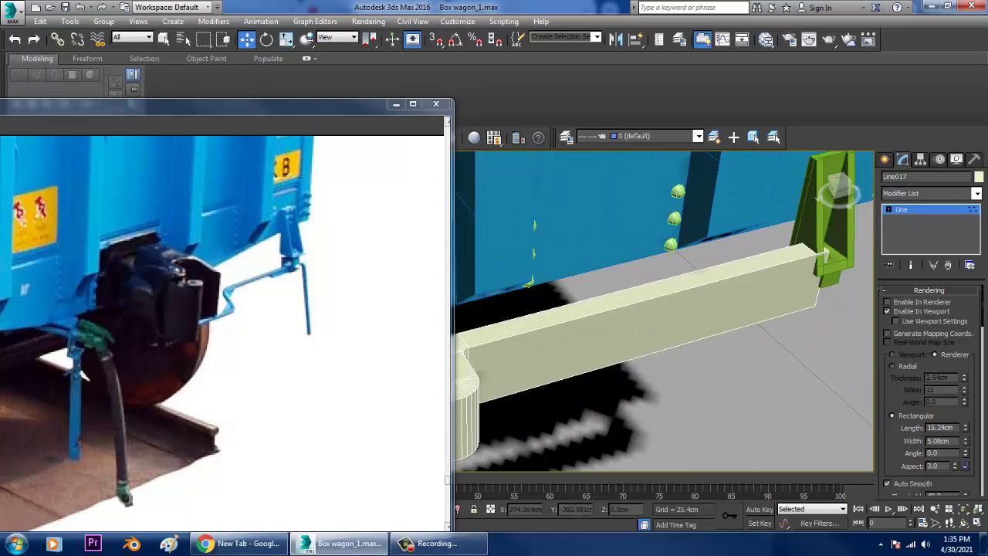
{"action": "double_click", "coordinate": [951, 428]}
{"action": "left_click_drag", "start_coordinate": [967, 429], "coordinate": [985, 494]}
{"action": "middle_click_drag", "start_coordinate": [574, 386], "coordinate": [622, 375], "text": "alt"}
{"action": "left_click_drag", "start_coordinate": [964, 447], "coordinate": [983, 459]}
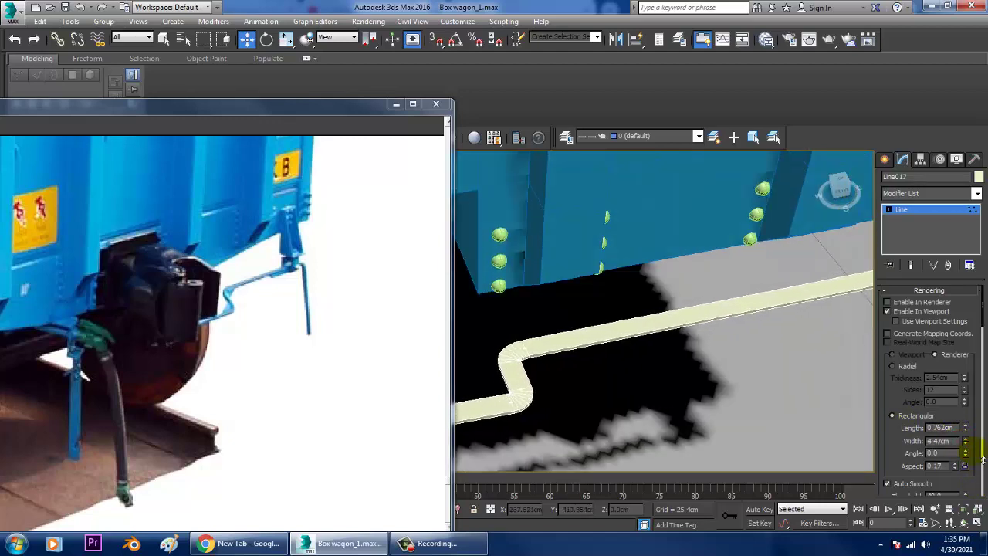
{"action": "mouse_move", "coordinate": [713, 333]}
{"action": "middle_mouse_down", "text": "alt"}
{"action": "mouse_move", "coordinate": [734, 316]}
{"action": "mouse_move", "coordinate": [602, 324]}
{"action": "mouse_move", "coordinate": [657, 312]}
{"action": "mouse_move", "coordinate": [701, 327]}
{"action": "middle_mouse_up", "text": "alt"}
Leave the line's vertex editing and convert the flat bar to an Editable Poly.
{"action": "left_click", "coordinate": [911, 210]}
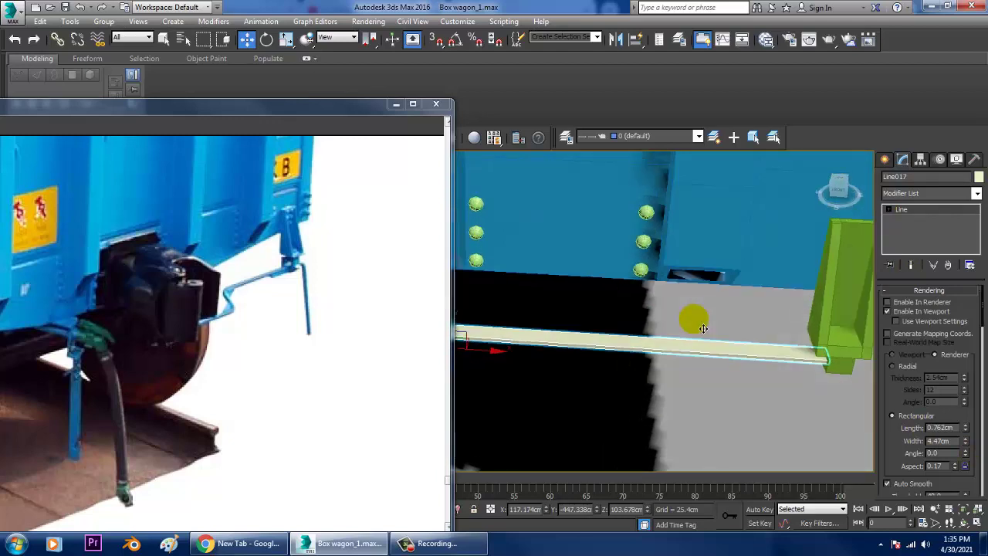
{"action": "right_click", "coordinate": [687, 352]}
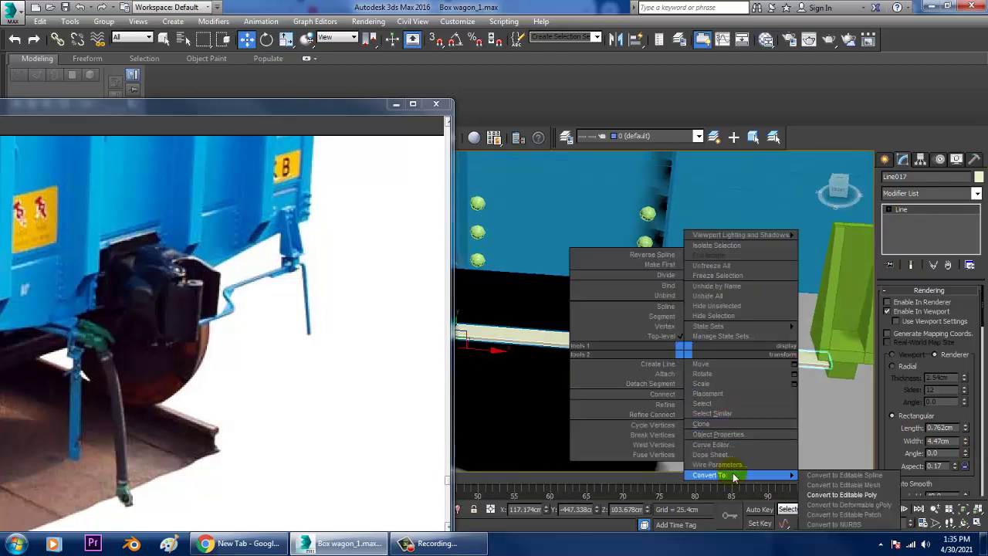
{"action": "mouse_move", "coordinate": [733, 475]}
{"action": "left_click", "coordinate": [850, 499]}
Connect the flat bar's lengthwise edges with a new edge loop and slide it along the bar close to the bracket.
{"action": "key", "text": "1"}
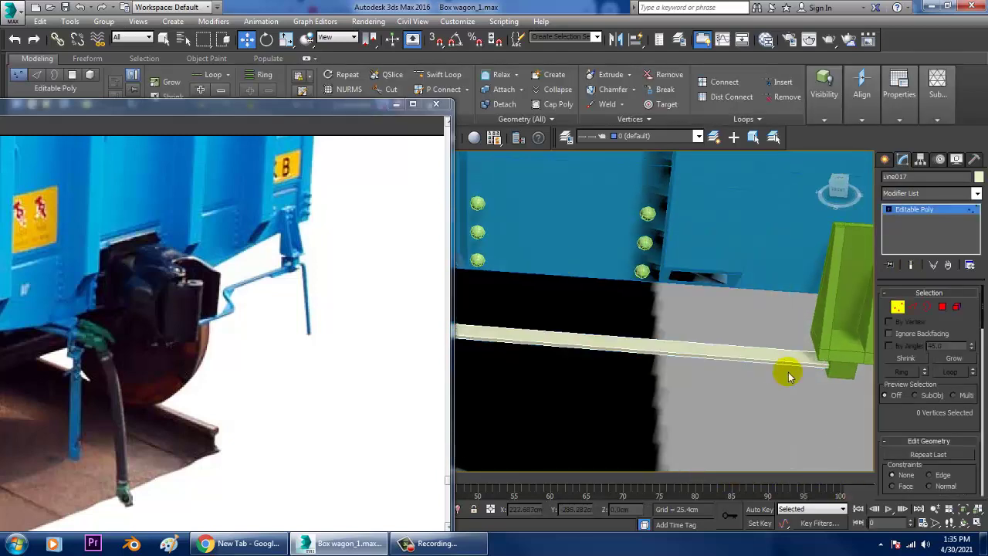
{"action": "left_click", "coordinate": [917, 306]}
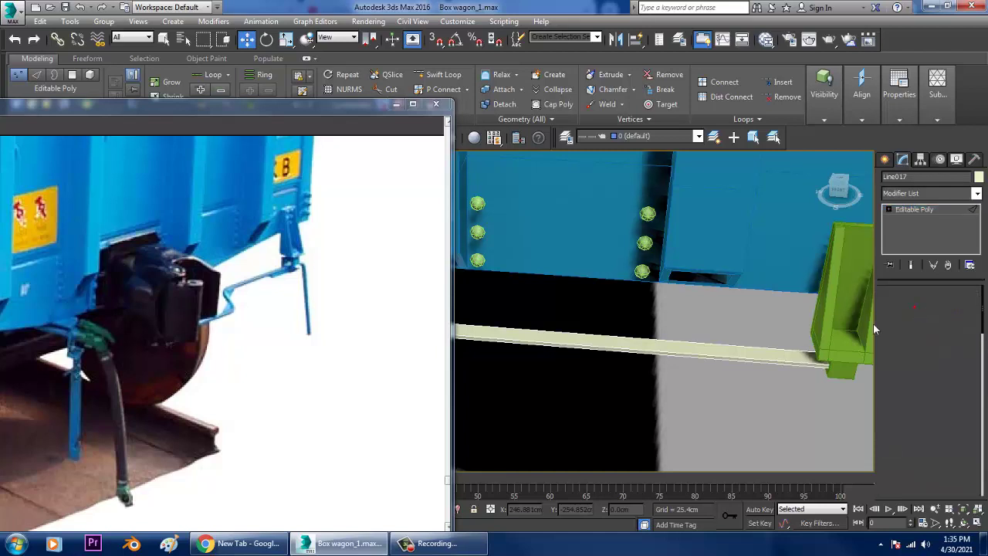
{"action": "left_click", "coordinate": [783, 357]}
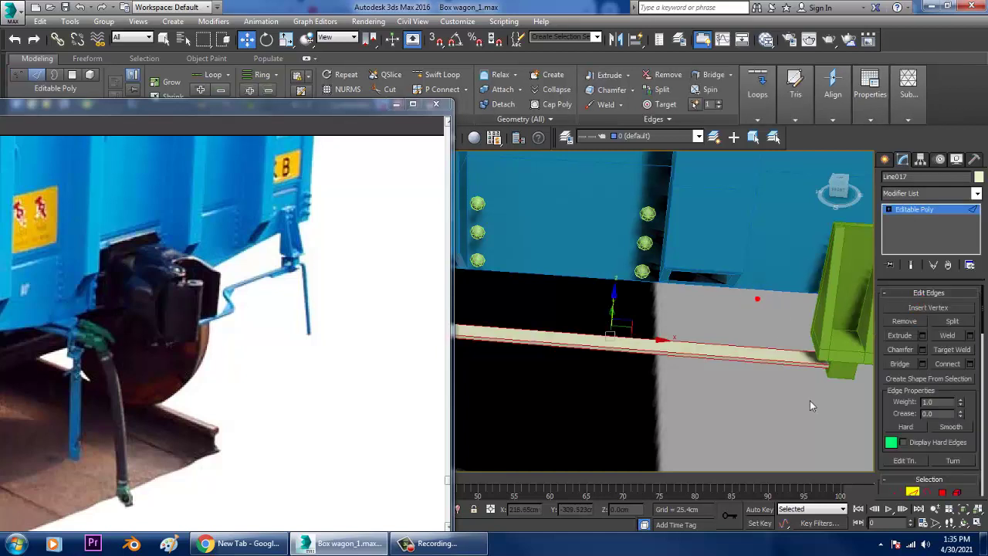
{"action": "left_click", "coordinate": [972, 364]}
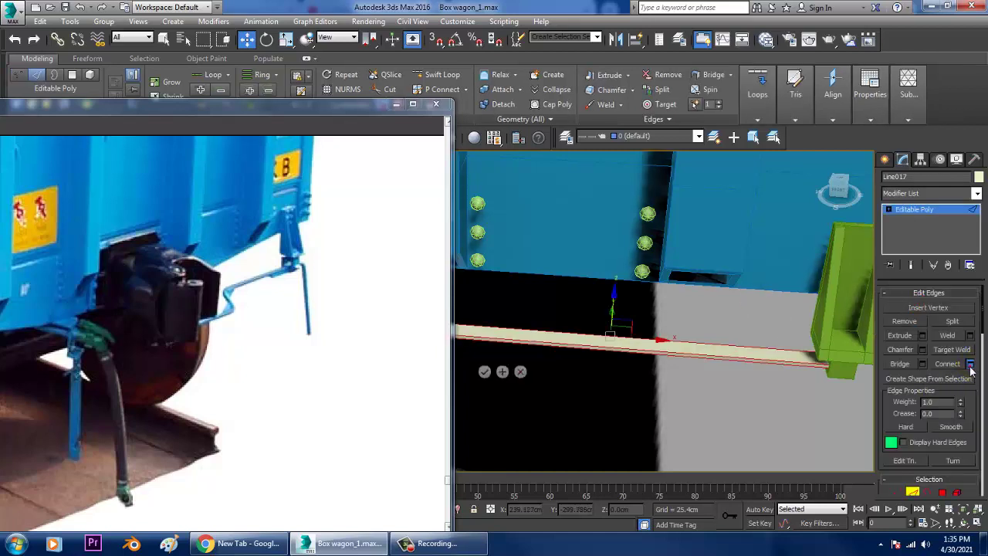
{"action": "left_click", "coordinate": [484, 373]}
{"action": "key", "text": "r"}
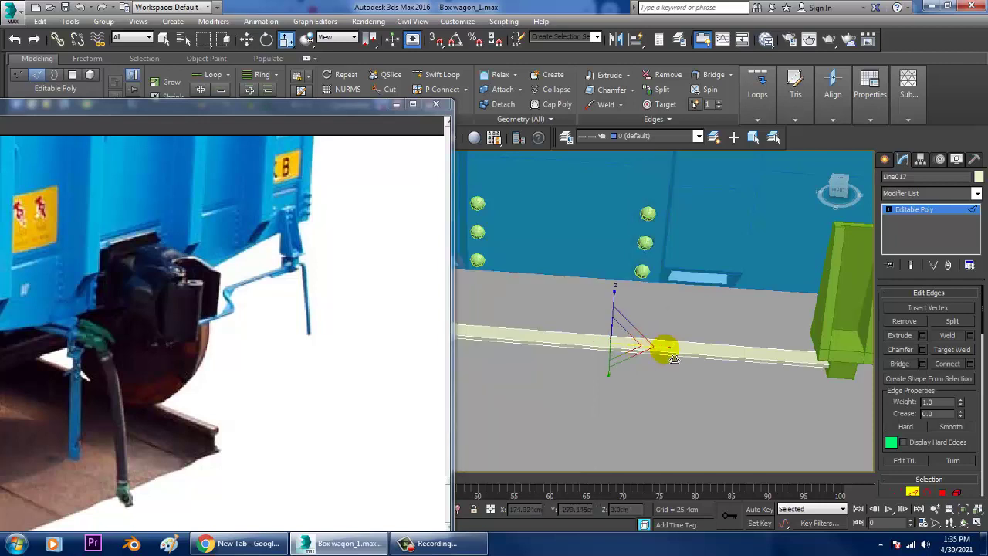
{"action": "key", "text": "w"}
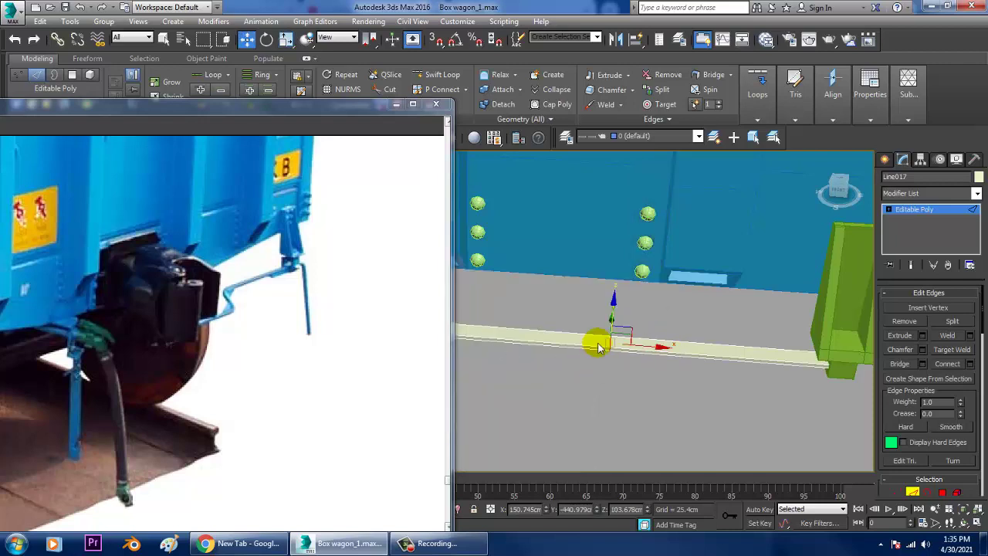
{"action": "left_click_drag", "start_coordinate": [644, 358], "coordinate": [661, 353]}
{"action": "mouse_move", "coordinate": [764, 376]}
{"action": "left_mouse_down"}
{"action": "mouse_move", "coordinate": [789, 379]}
{"action": "mouse_move", "coordinate": [777, 363]}
{"action": "left_mouse_up"}
{"action": "middle_click_drag", "start_coordinate": [776, 364], "coordinate": [753, 312], "text": "alt"}
Extrude the underside polygon at the bar's bracket end and reduce the extruded block's depth to about 1.6 cm.
{"action": "left_click", "coordinate": [942, 492]}
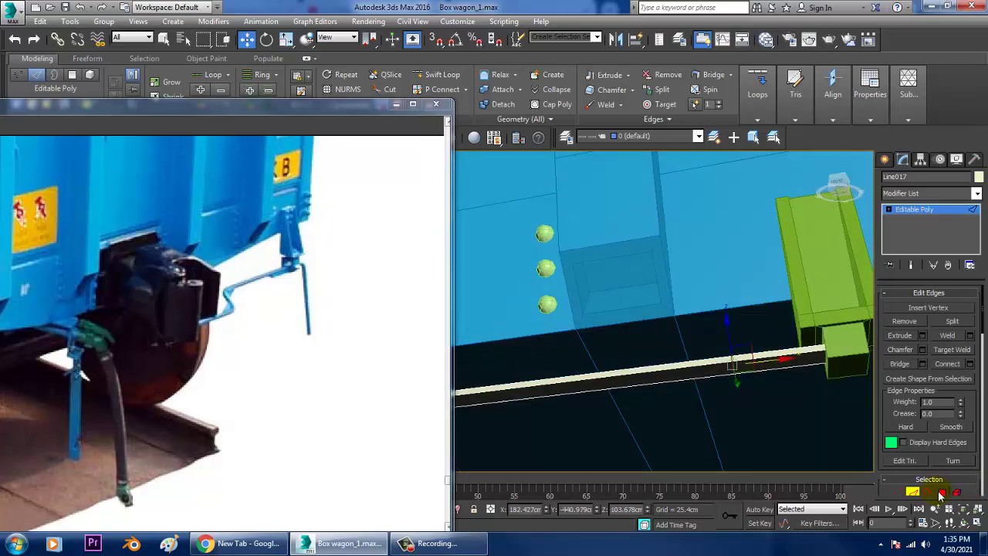
{"action": "left_click", "coordinate": [795, 372]}
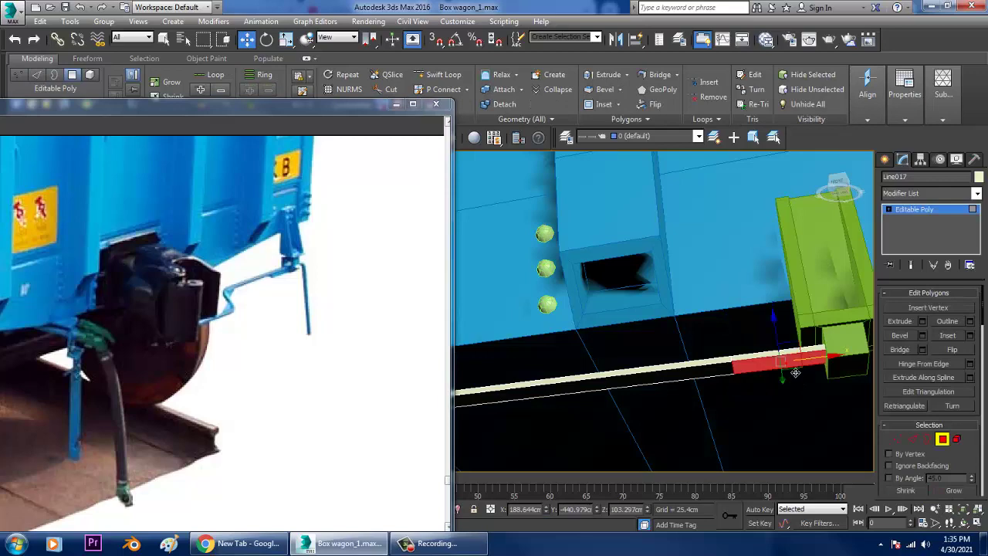
{"action": "left_click", "coordinate": [923, 322]}
{"action": "left_click", "coordinate": [484, 354]}
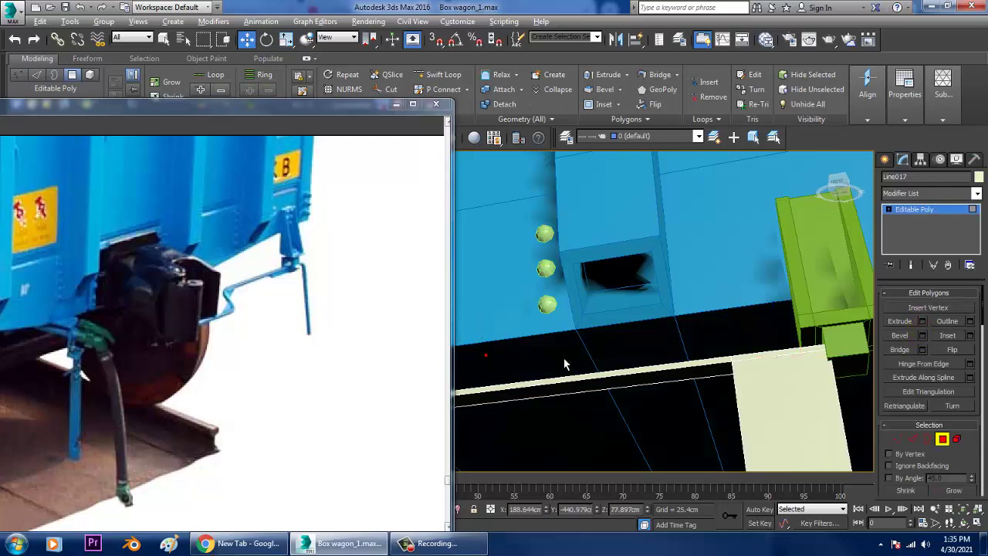
{"action": "middle_click_drag", "start_coordinate": [567, 364], "coordinate": [586, 351], "text": "alt"}
{"action": "left_click_drag", "start_coordinate": [683, 405], "coordinate": [699, 298]}
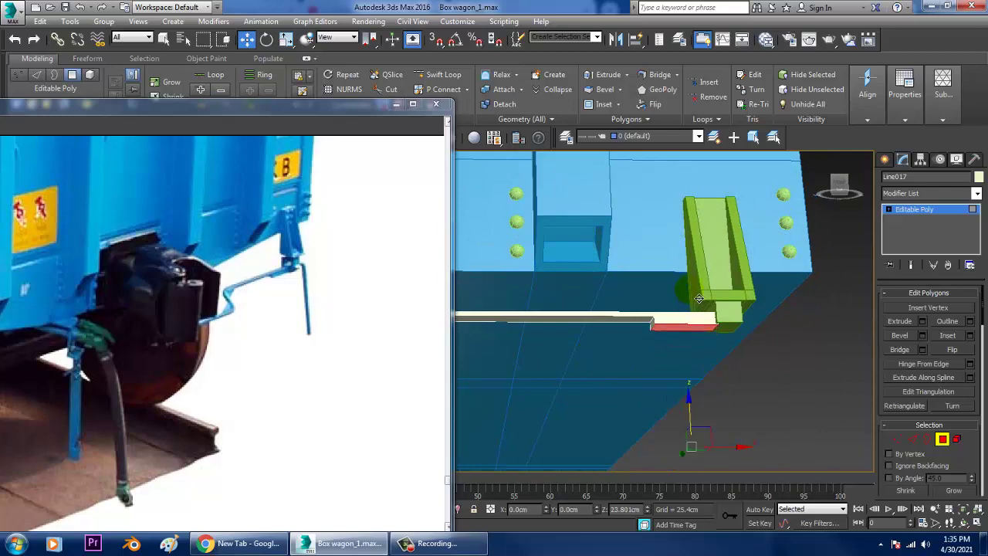
{"action": "middle_click_drag", "start_coordinate": [730, 310], "coordinate": [701, 345], "text": "alt"}
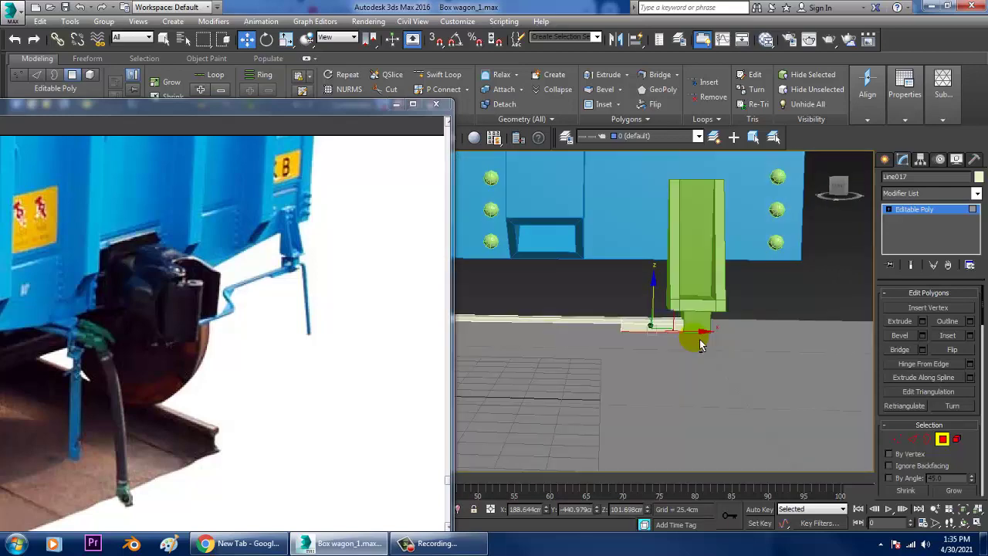
Draw an L-shaped line in the front view, running sideways from the bracket's lower block and straight down as a handle.
{"action": "key", "text": "alt+w"}
{"action": "key", "text": "alt+w"}
{"action": "scroll", "coordinate": [718, 291], "scroll_direction": "up", "scroll_amount": 5}
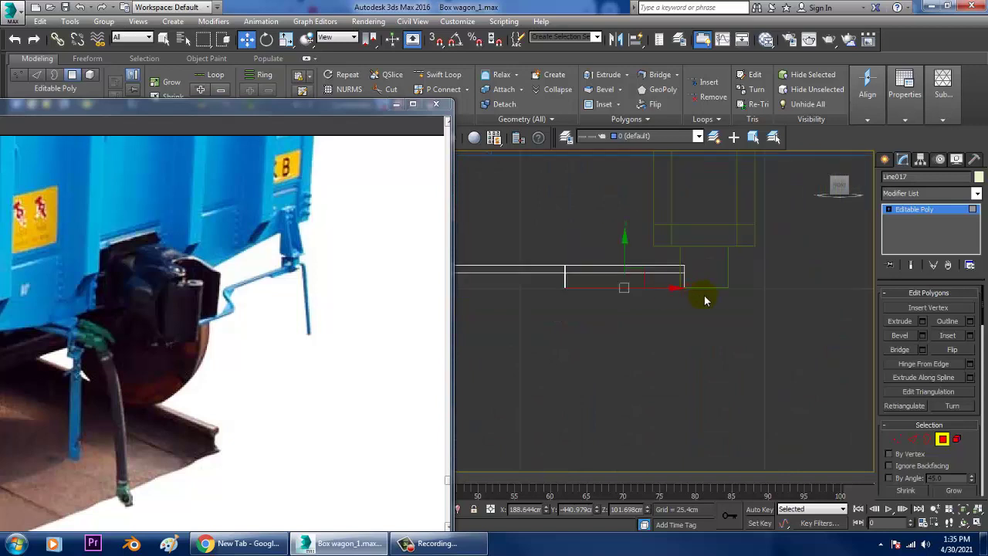
{"action": "left_click", "coordinate": [884, 159]}
{"action": "left_click", "coordinate": [903, 179]}
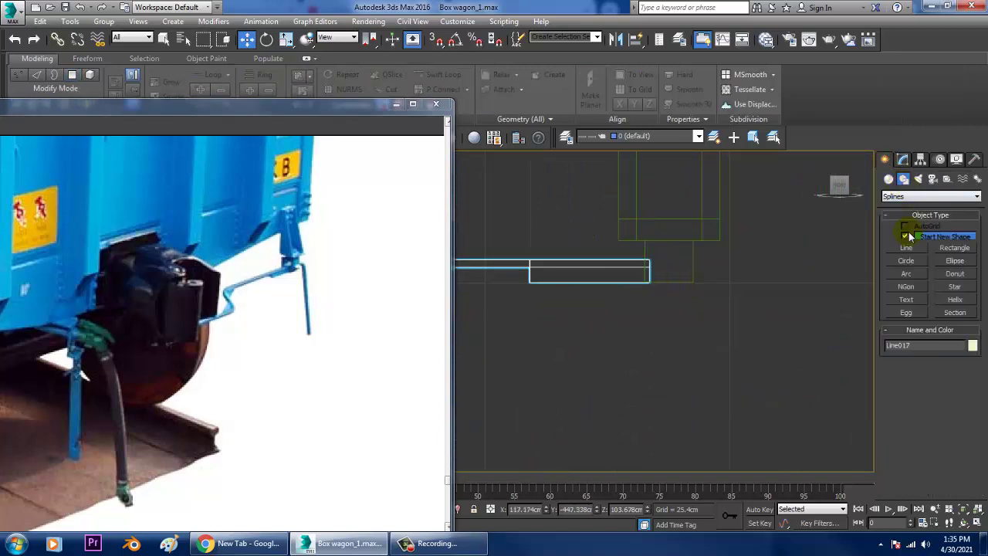
{"action": "left_click", "coordinate": [910, 249]}
{"action": "middle_click_drag", "start_coordinate": [663, 288], "coordinate": [632, 291]}
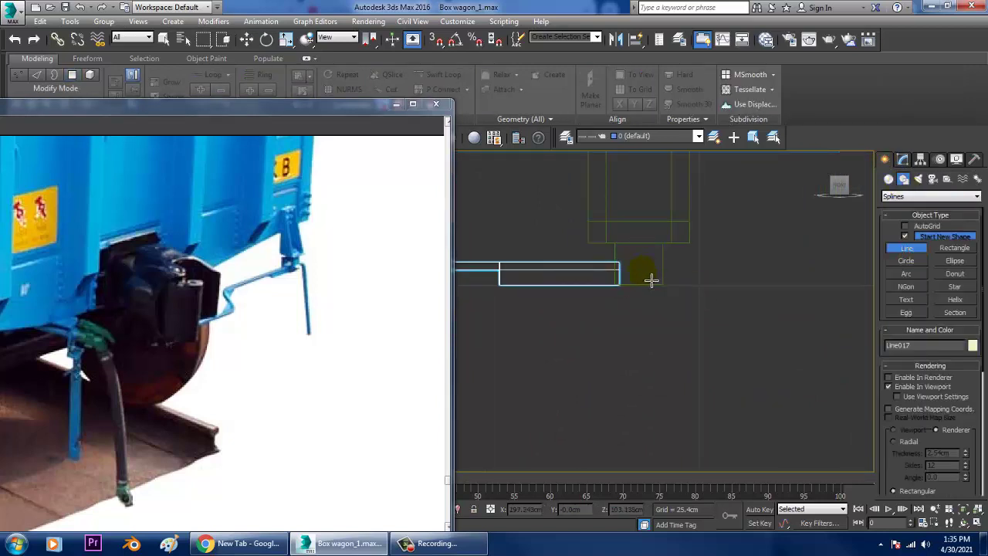
{"action": "left_click", "coordinate": [644, 272]}
{"action": "right_click", "coordinate": [721, 278]}
{"action": "left_click", "coordinate": [641, 275]}
{"action": "left_click", "coordinate": [697, 275]}
{"action": "left_click", "coordinate": [699, 407]}
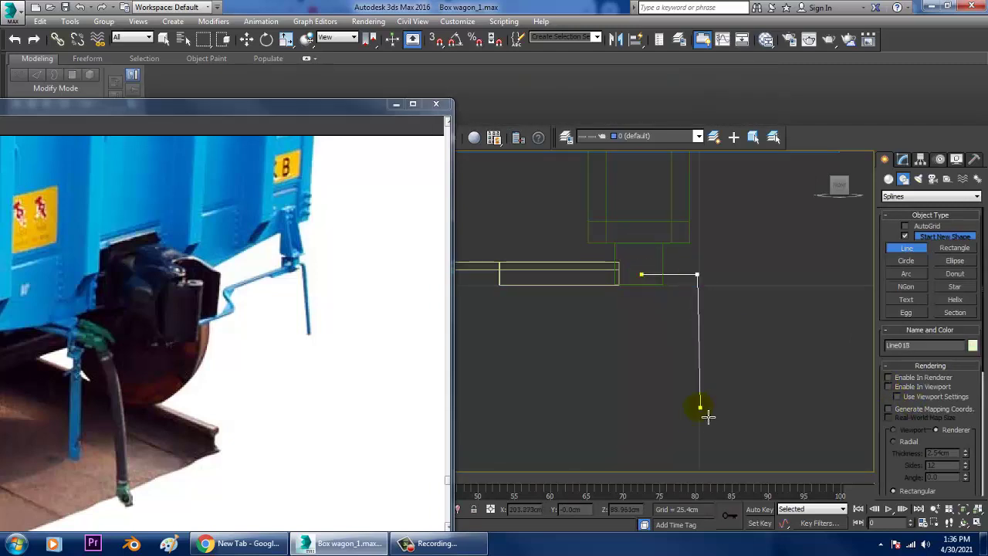
{"action": "right_click", "coordinate": [702, 425]}
Show the handle line's thickness in the viewport with a radial cross-section 0.711 cm thick.
{"action": "left_click", "coordinate": [955, 248]}
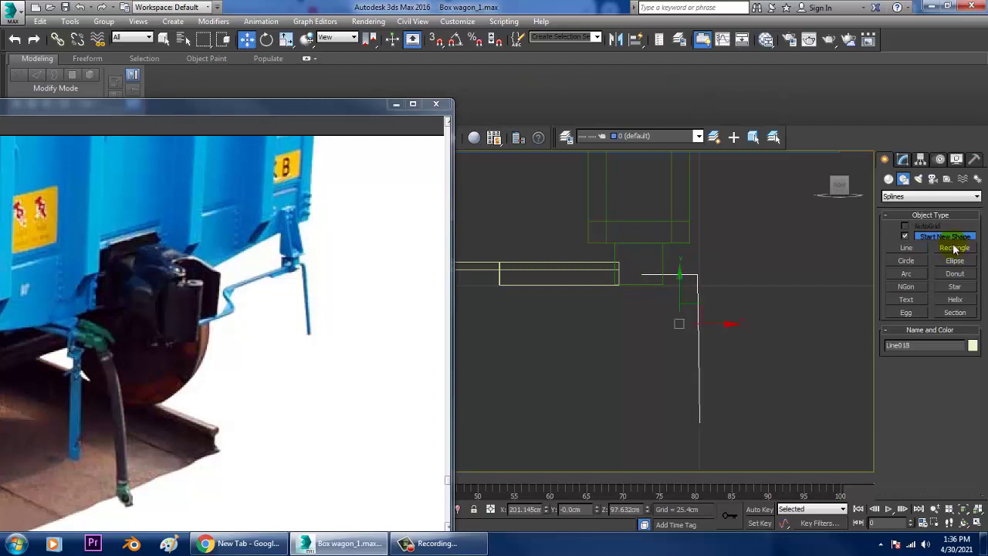
{"action": "left_click", "coordinate": [902, 159]}
{"action": "left_click", "coordinate": [888, 311]}
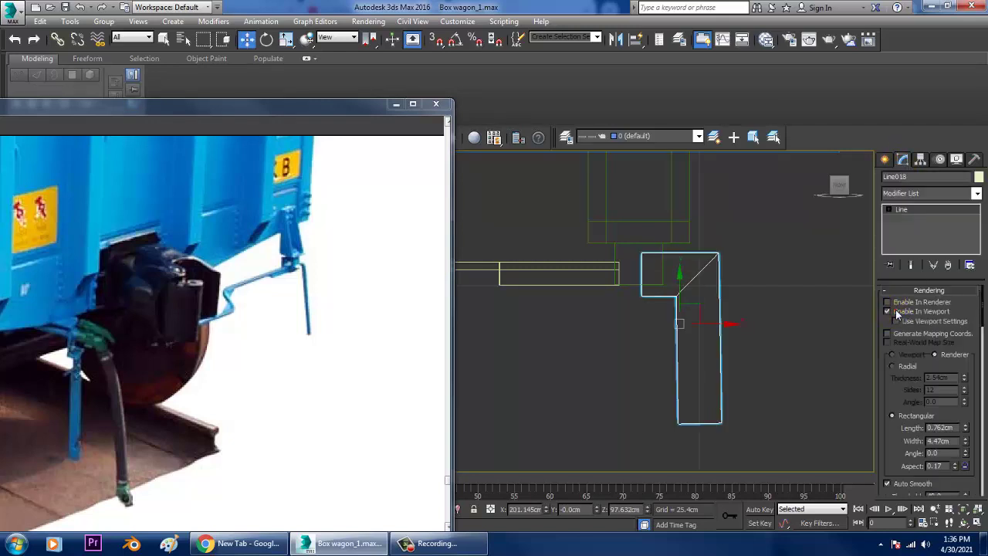
{"action": "left_click", "coordinate": [895, 366]}
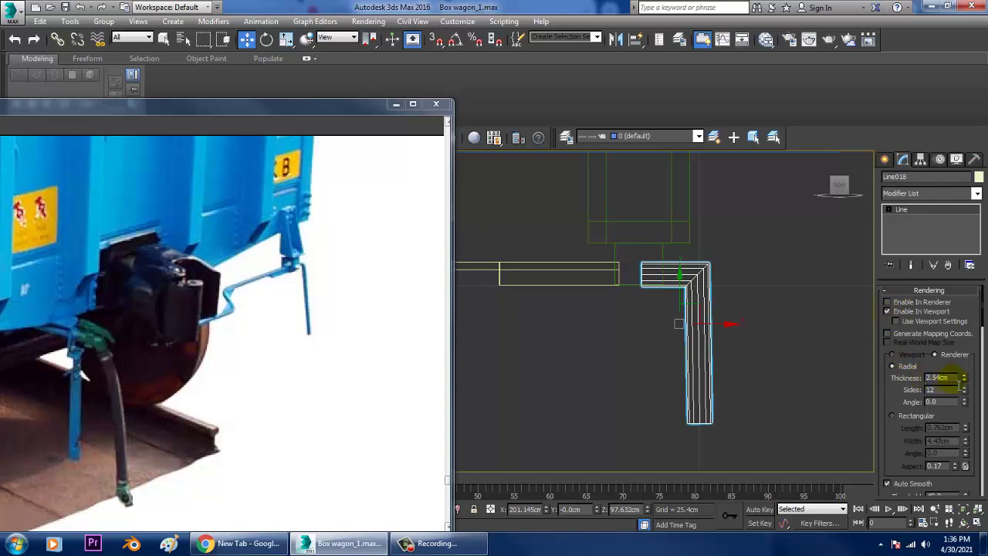
{"action": "left_click_drag", "start_coordinate": [964, 378], "coordinate": [982, 432]}
Fillet the handle line's corner vertex into a rounded bend and leave vertex editing.
{"action": "key", "text": "1"}
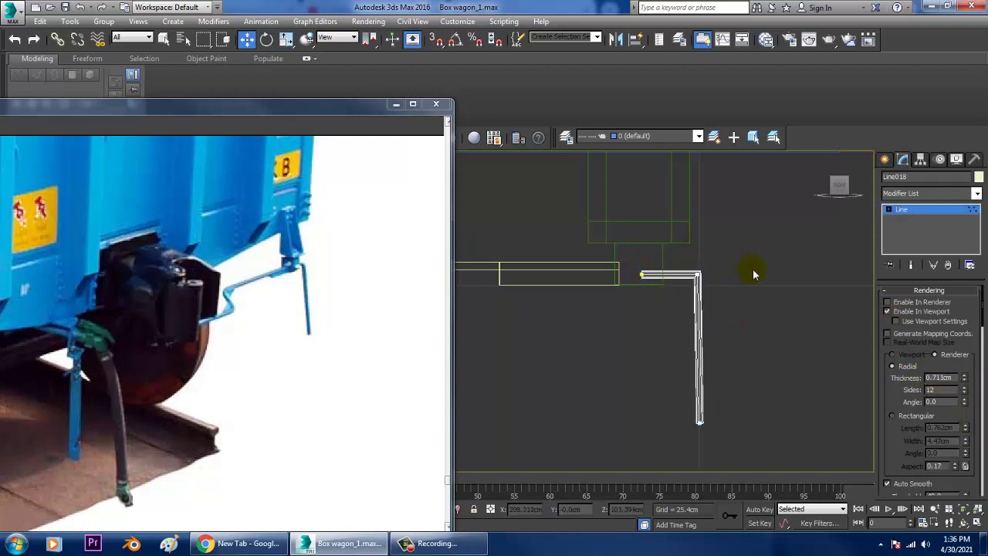
{"action": "left_click_drag", "start_coordinate": [693, 282], "coordinate": [693, 281]}
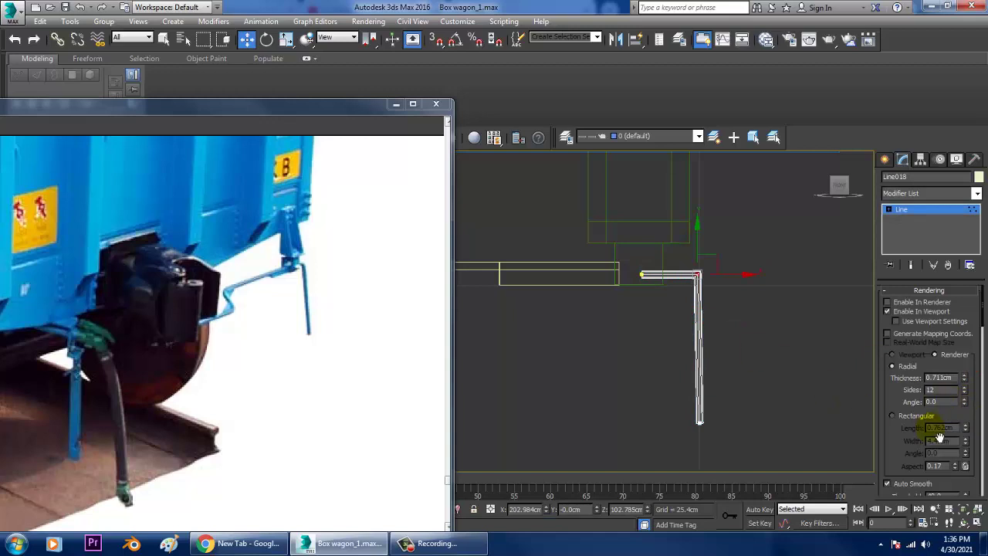
{"action": "left_click_drag", "start_coordinate": [894, 467], "coordinate": [894, 332]}
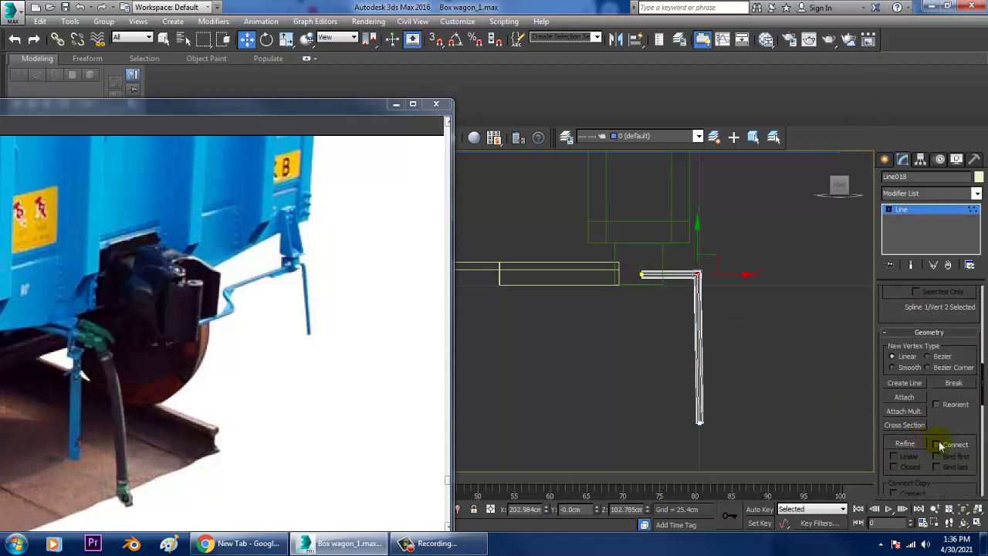
{"action": "left_click_drag", "start_coordinate": [937, 441], "coordinate": [948, 209]}
{"action": "left_click", "coordinate": [911, 408]}
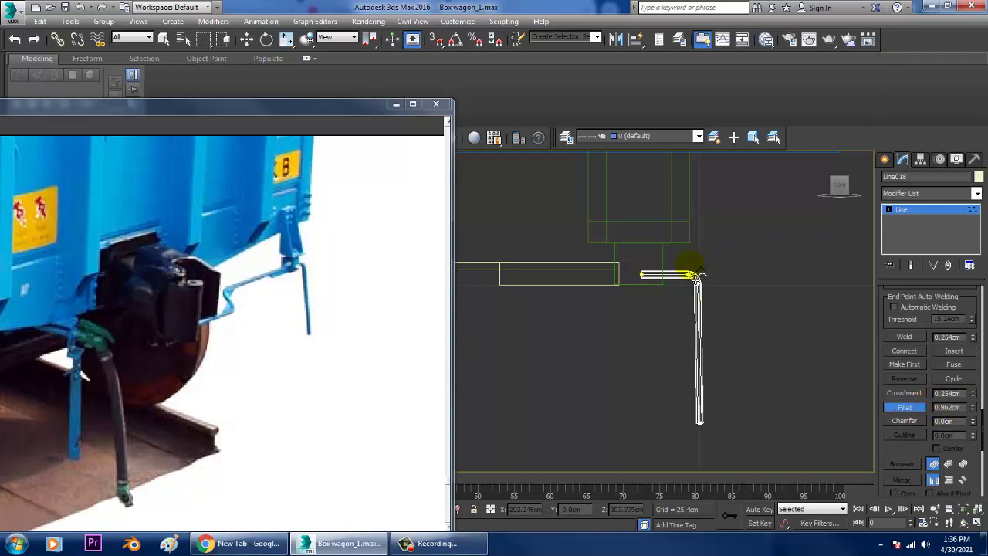
{"action": "left_click", "coordinate": [919, 210]}
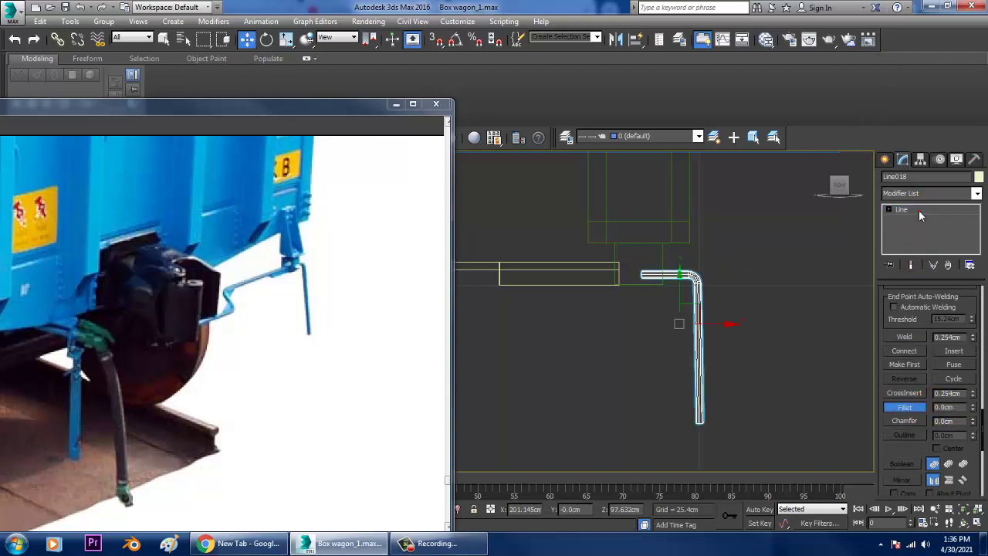
Move the bent handle about 437 cm along negative Y from the wagon's middle to the bracket on the end wall.
{"action": "key", "text": "alt+w"}
{"action": "right_click", "coordinate": [779, 361]}
{"action": "key", "text": "z"}
{"action": "key", "text": "alt+w"}
{"action": "scroll", "coordinate": [748, 370], "scroll_direction": "down", "scroll_amount": 5}
{"action": "middle_click_drag", "start_coordinate": [748, 370], "coordinate": [696, 396], "text": "alt"}
{"action": "scroll", "coordinate": [691, 392], "scroll_direction": "down", "scroll_amount": 8}
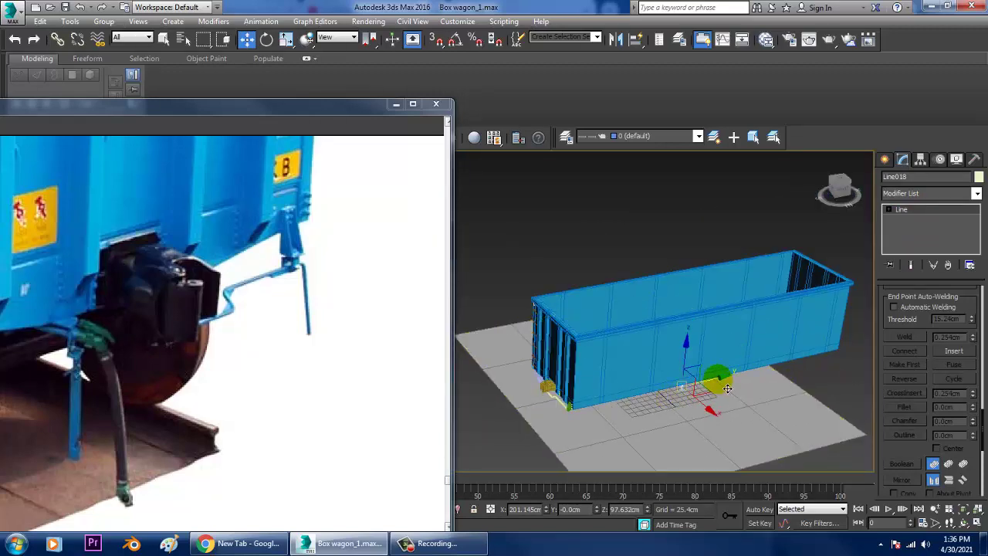
{"action": "left_click_drag", "start_coordinate": [727, 393], "coordinate": [612, 409]}
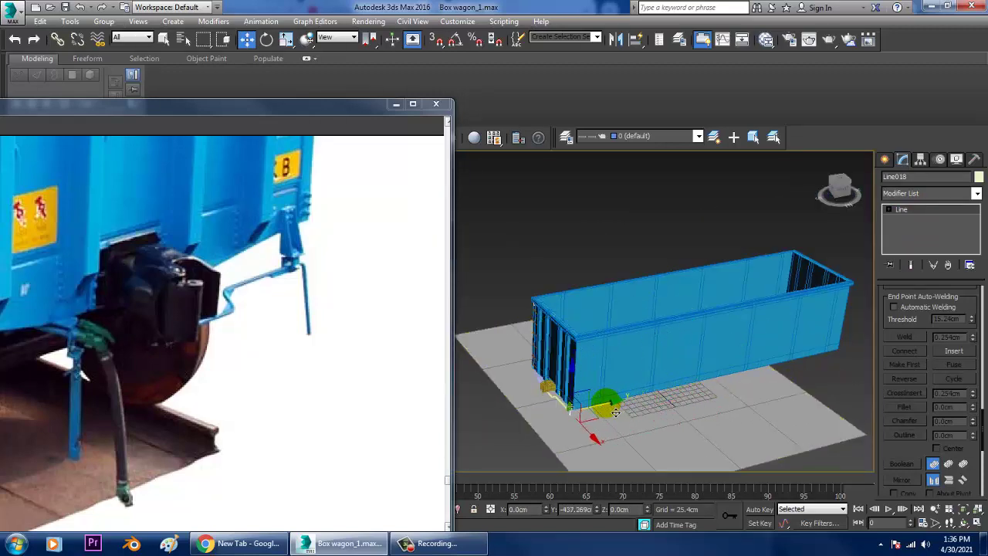
{"action": "key", "text": "z"}
Lower the bent handle by about 3 cm to line up with the bracket's lower block.
{"action": "middle_click_drag", "start_coordinate": [618, 408], "coordinate": [698, 363], "text": "alt"}
{"action": "scroll", "coordinate": [709, 363], "scroll_direction": "down", "scroll_amount": 2}
{"action": "scroll", "coordinate": [709, 363], "scroll_direction": "down", "scroll_amount": 3}
{"action": "scroll", "coordinate": [689, 369], "scroll_direction": "up", "scroll_amount": 2}
{"action": "key", "text": "r"}
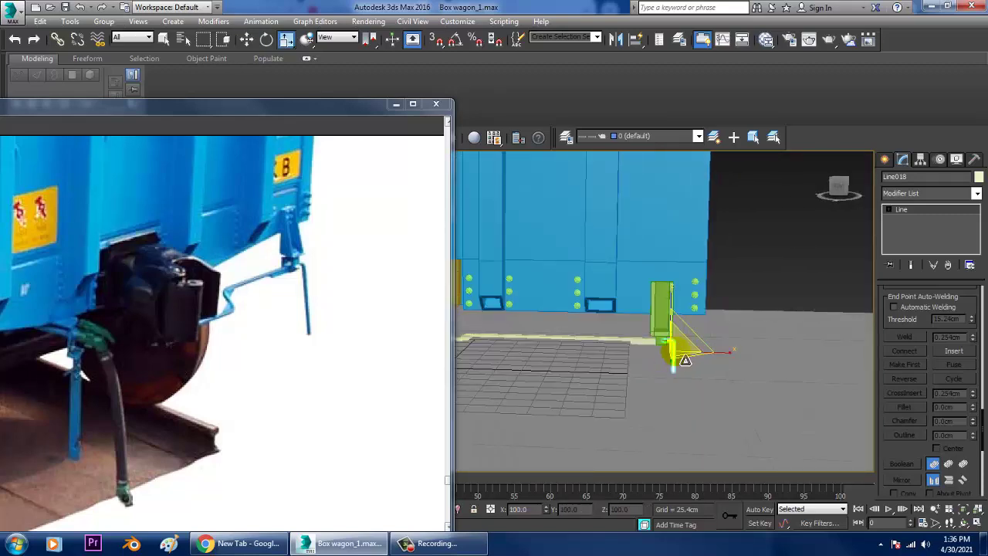
{"action": "key", "text": "w"}
{"action": "scroll", "coordinate": [689, 339], "scroll_direction": "up", "scroll_amount": 2}
{"action": "left_click_drag", "start_coordinate": [688, 340], "coordinate": [713, 379]}
{"action": "scroll", "coordinate": [713, 379], "scroll_direction": "down", "scroll_amount": 2}
{"action": "middle_click_drag", "start_coordinate": [712, 379], "coordinate": [682, 396], "text": "alt"}
{"action": "scroll", "coordinate": [692, 377], "scroll_direction": "down", "scroll_amount": 2}
{"action": "scroll", "coordinate": [721, 357], "scroll_direction": "up", "scroll_amount": 5}
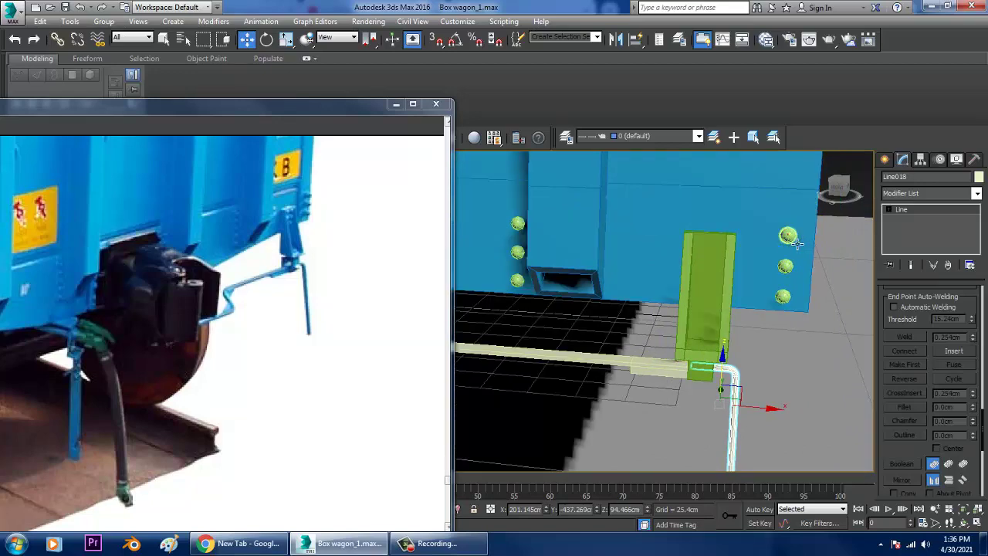
Copy the top rivet of the wagon's corner column onto the bracket and seat it in the recess just below its top edge.
{"action": "left_click", "coordinate": [789, 236]}
{"action": "middle_click_drag", "start_coordinate": [789, 235], "coordinate": [795, 321], "text": "alt"}
{"action": "left_click_drag", "start_coordinate": [801, 319], "coordinate": [717, 315], "text": "shift"}
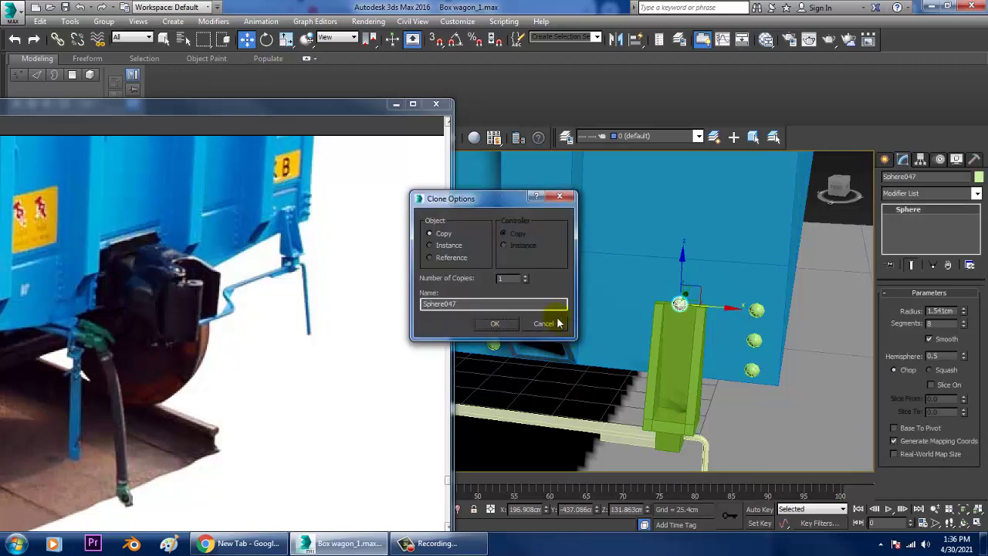
{"action": "left_click", "coordinate": [494, 324]}
{"action": "key", "text": "z"}
{"action": "scroll", "coordinate": [603, 309], "scroll_direction": "down", "scroll_amount": 3}
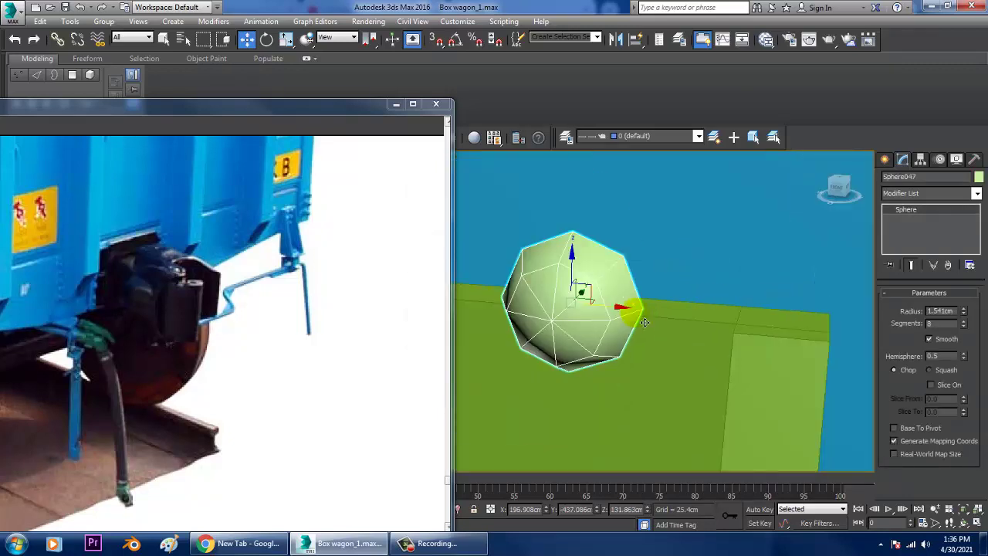
{"action": "mouse_move", "coordinate": [595, 288]}
{"action": "left_mouse_down"}
{"action": "mouse_move", "coordinate": [606, 413]}
{"action": "mouse_move", "coordinate": [629, 450]}
{"action": "mouse_move", "coordinate": [655, 439]}
{"action": "left_mouse_up"}
{"action": "scroll", "coordinate": [672, 347], "scroll_direction": "down", "scroll_amount": 5}
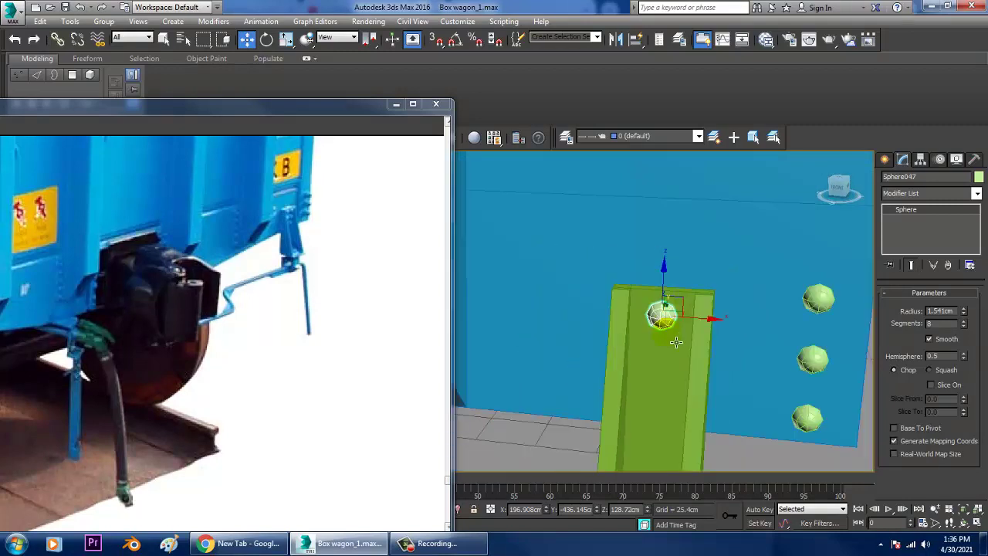
Clone the bracket's rivet downward with 2 copies spaced about 6 cm apart.
{"action": "middle_click_drag", "start_coordinate": [676, 342], "coordinate": [680, 334], "text": "alt"}
{"action": "left_click_drag", "start_coordinate": [673, 285], "coordinate": [671, 341], "text": "shift"}
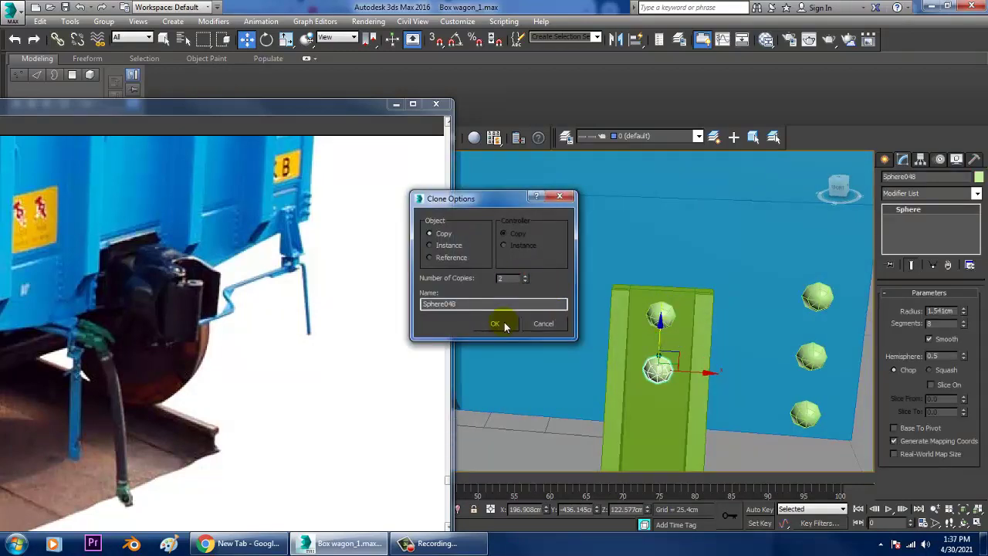
{"action": "left_click", "coordinate": [495, 323]}
Examine the wagon's lower corner in the reference photo, including the footstep, ladder rungs and brake hose beside the coupler.
{"action": "middle_click_drag", "start_coordinate": [743, 386], "coordinate": [584, 374], "text": "alt"}
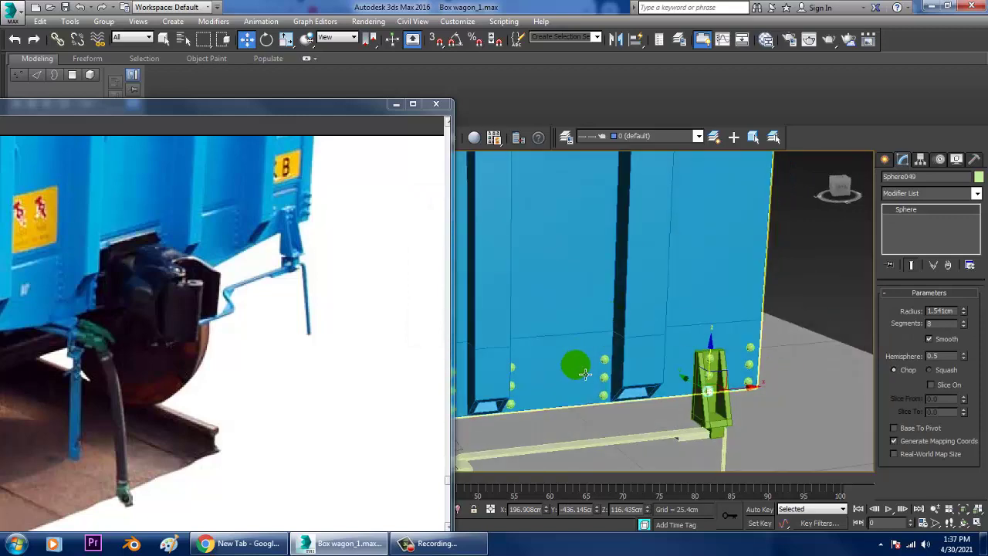
{"action": "scroll", "coordinate": [118, 363], "scroll_direction": "down", "scroll_amount": 5}
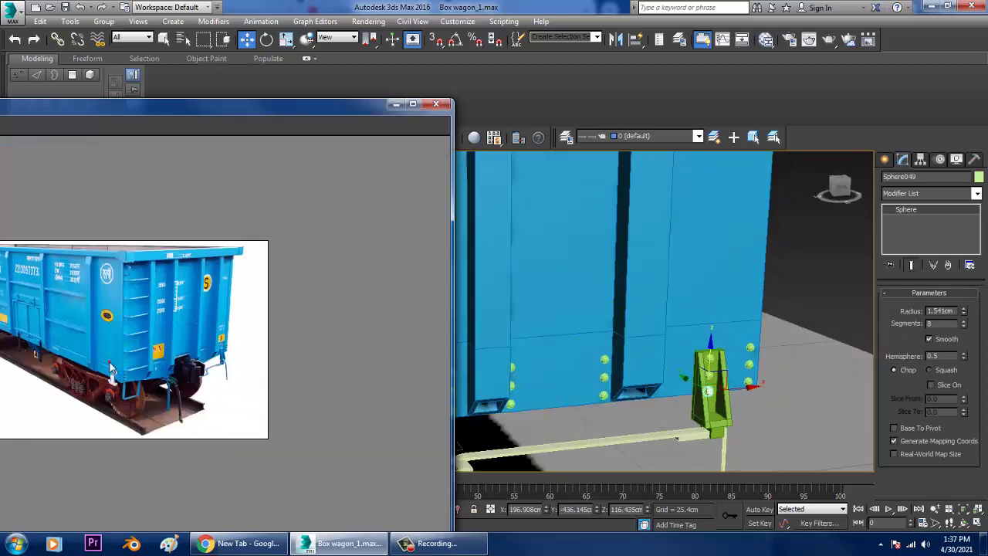
{"action": "scroll", "coordinate": [108, 367], "scroll_direction": "up", "scroll_amount": 5}
{"action": "scroll", "coordinate": [174, 378], "scroll_direction": "up", "scroll_amount": 3}
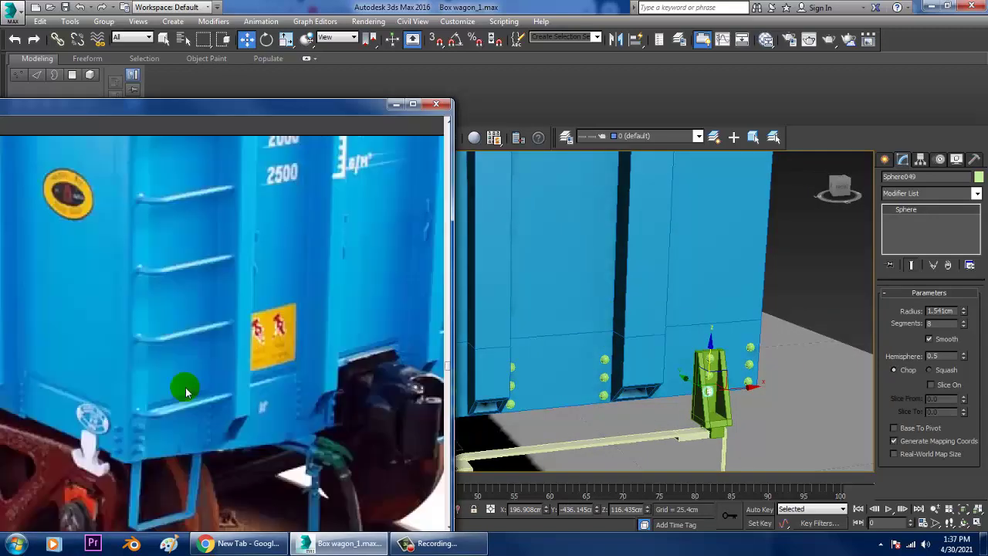
{"action": "left_click_drag", "start_coordinate": [330, 467], "coordinate": [260, 337]}
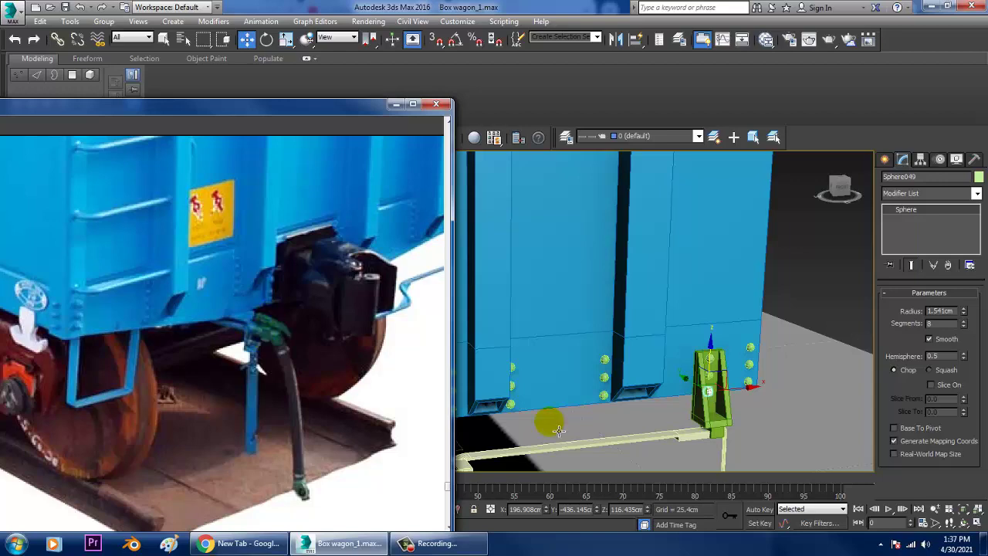
Select the wagon body and shift the reference photo aside to uncover more of the wagon's lower corner.
{"action": "middle_click_drag", "start_coordinate": [677, 380], "coordinate": [654, 403]}
{"action": "left_click", "coordinate": [610, 394]}
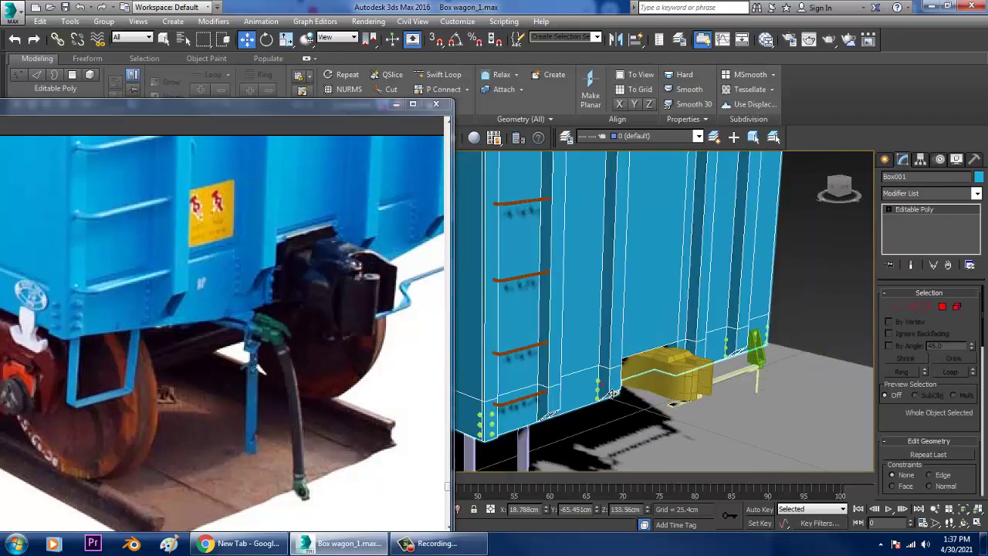
{"action": "left_click_drag", "start_coordinate": [356, 107], "coordinate": [254, 125]}
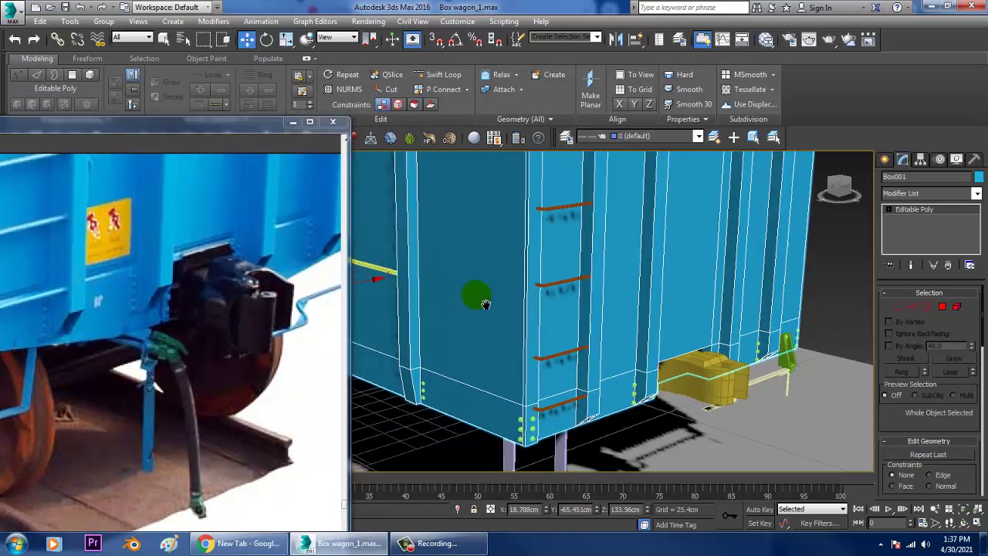
Draw a straight spline line lengthwise along the wagon body in the top view, ending near the coupler end.
{"action": "key", "text": "alt+w"}
{"action": "right_click", "coordinate": [400, 278]}
{"action": "key", "text": "alt+w"}
{"action": "scroll", "coordinate": [400, 277], "scroll_direction": "down", "scroll_amount": 10}
{"action": "scroll", "coordinate": [441, 286], "scroll_direction": "up", "scroll_amount": 5}
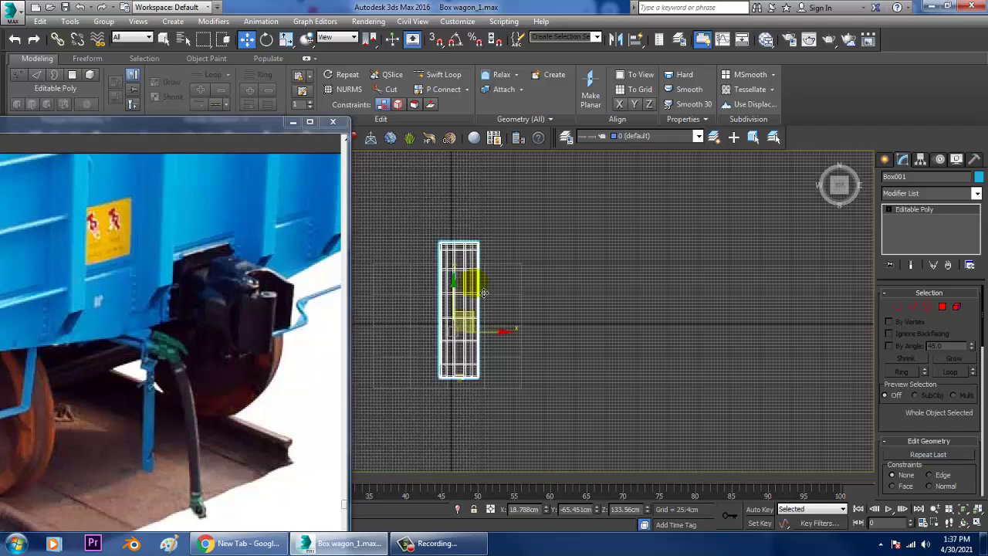
{"action": "middle_click_drag", "start_coordinate": [471, 287], "coordinate": [569, 263]}
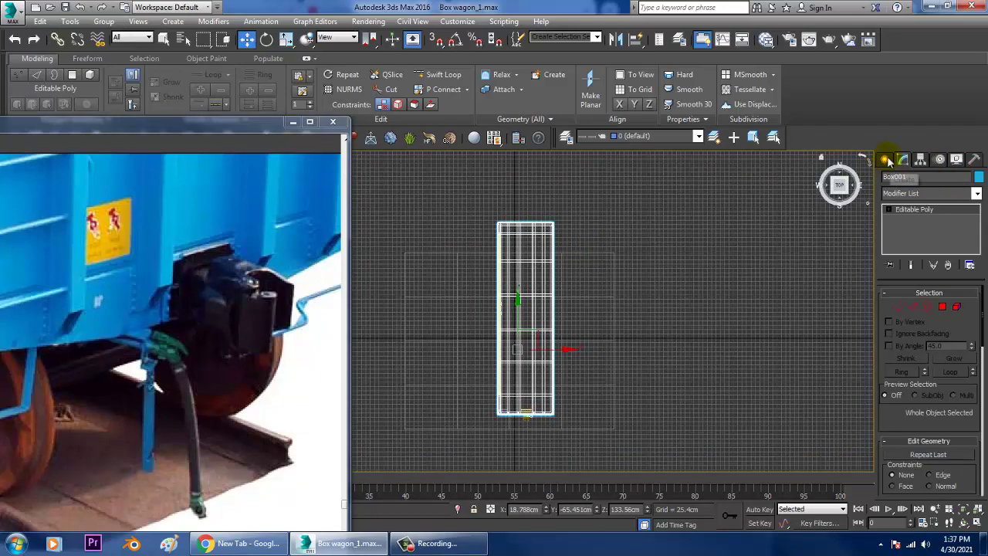
{"action": "left_click", "coordinate": [886, 160]}
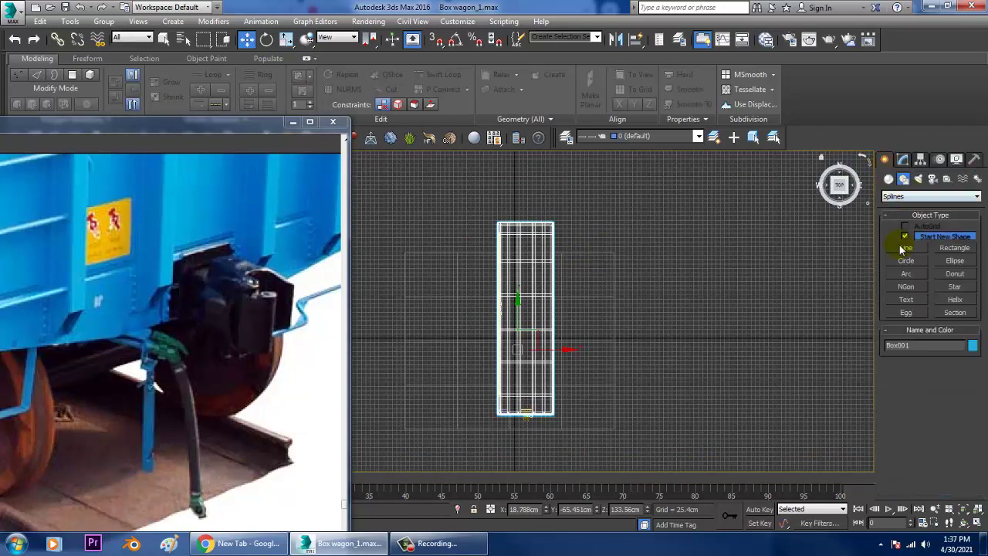
{"action": "left_click", "coordinate": [905, 247]}
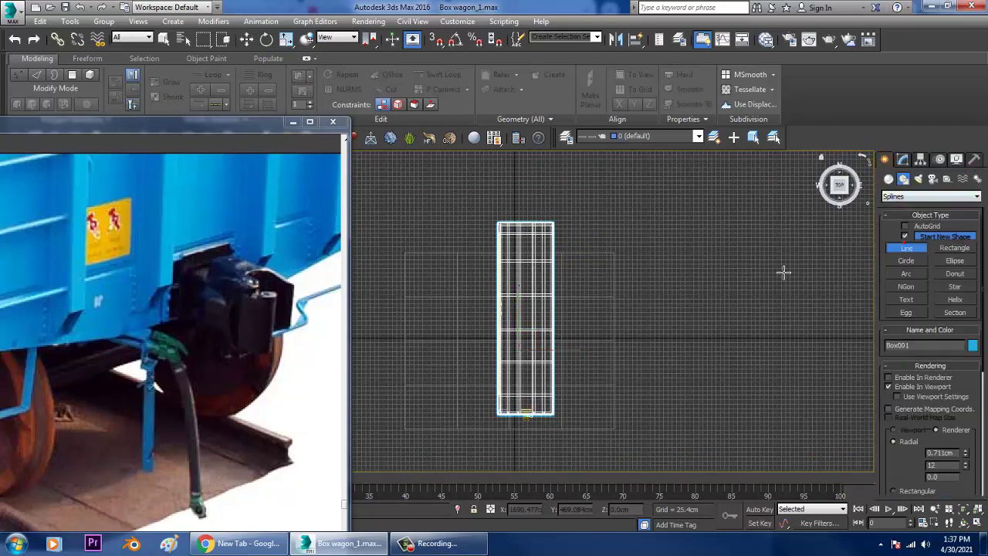
{"action": "left_click", "coordinate": [526, 270]}
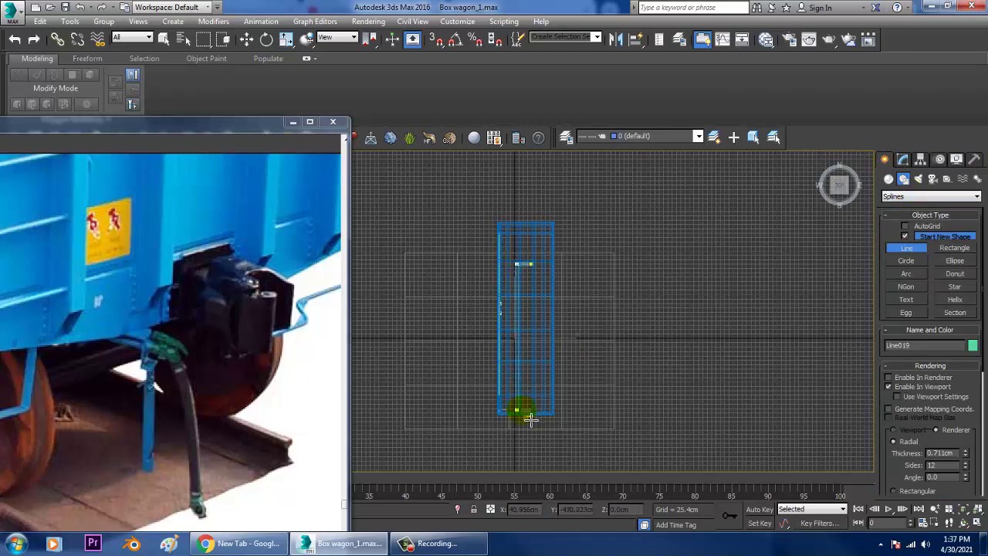
{"action": "right_click", "coordinate": [669, 418]}
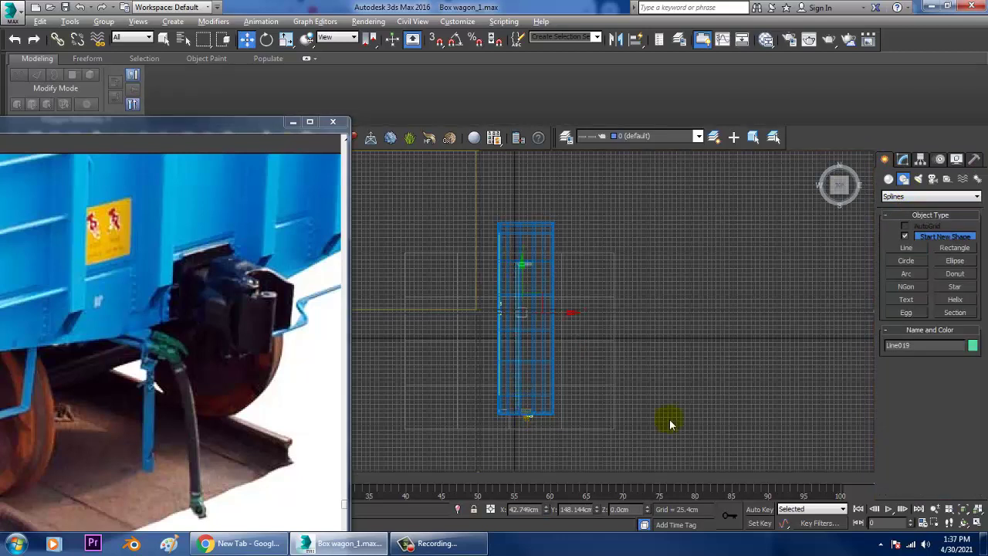
Raise the new line from the ground to a height of about 107.7 cm, just beneath the wagon floor.
{"action": "key", "text": "p"}
{"action": "mouse_move", "coordinate": [689, 380]}
{"action": "middle_mouse_down", "text": "alt"}
{"action": "mouse_move", "coordinate": [638, 354]}
{"action": "mouse_move", "coordinate": [629, 369]}
{"action": "middle_mouse_up", "text": "alt"}
{"action": "left_click", "coordinate": [443, 289]}
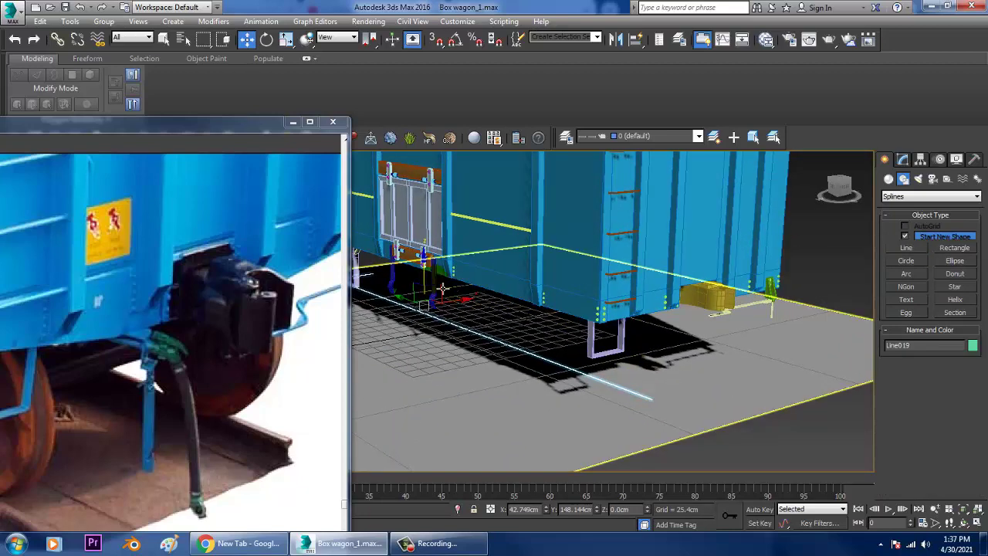
{"action": "left_click_drag", "start_coordinate": [438, 291], "coordinate": [433, 228]}
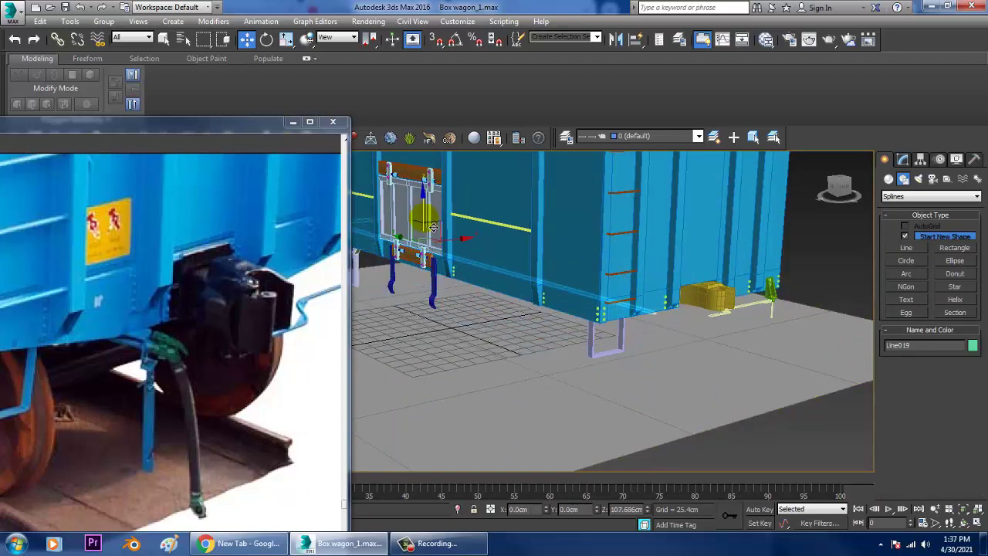
{"action": "middle_click_drag", "start_coordinate": [433, 227], "coordinate": [494, 231], "text": "alt"}
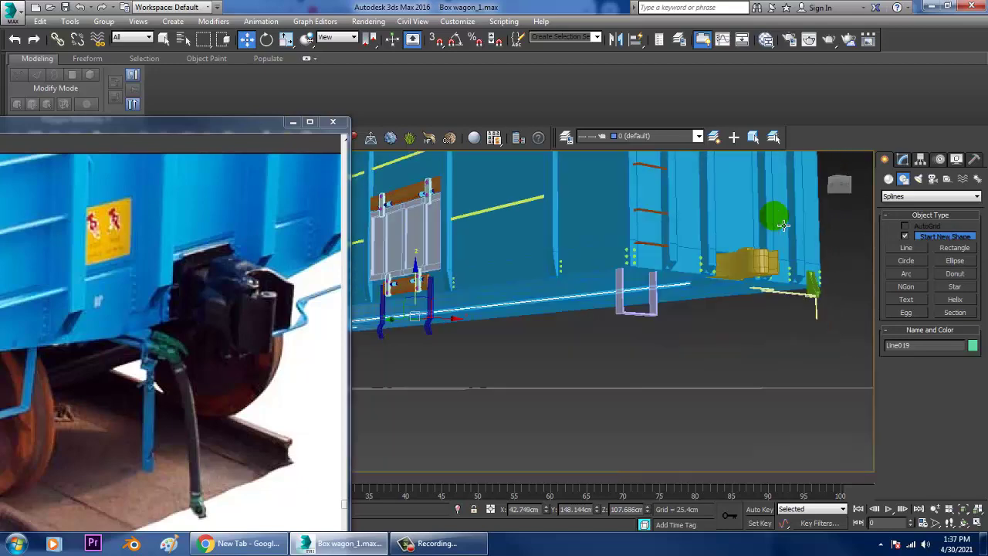
Thicken the line into a round pipe with a radial thickness of about 5.055 cm.
{"action": "scroll", "coordinate": [647, 292], "scroll_direction": "up", "scroll_amount": 5}
{"action": "left_click", "coordinate": [902, 159]}
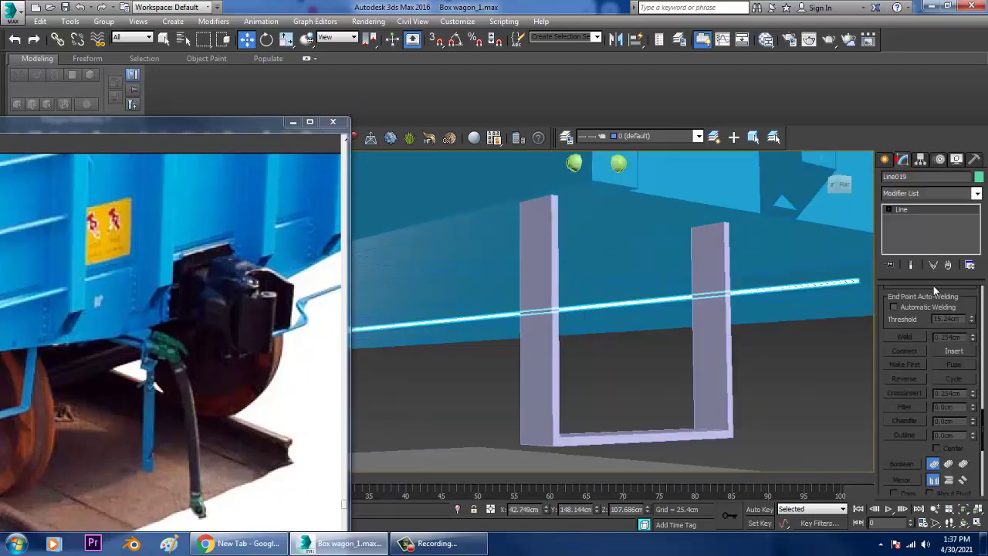
{"action": "mouse_move", "coordinate": [936, 331]}
{"action": "left_mouse_down"}
{"action": "mouse_move", "coordinate": [933, 508]}
{"action": "mouse_move", "coordinate": [916, 502]}
{"action": "left_mouse_up"}
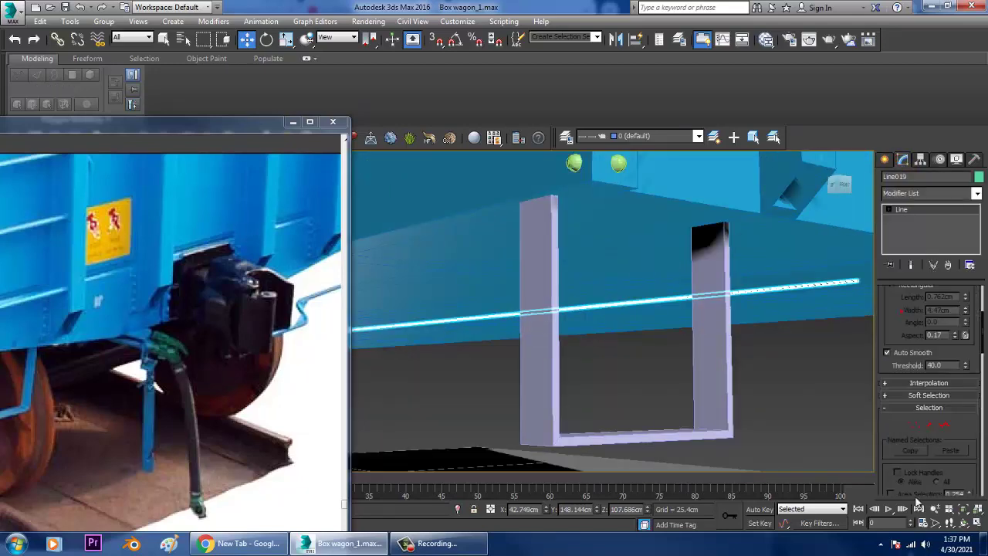
{"action": "left_click_drag", "start_coordinate": [911, 308], "coordinate": [911, 444]}
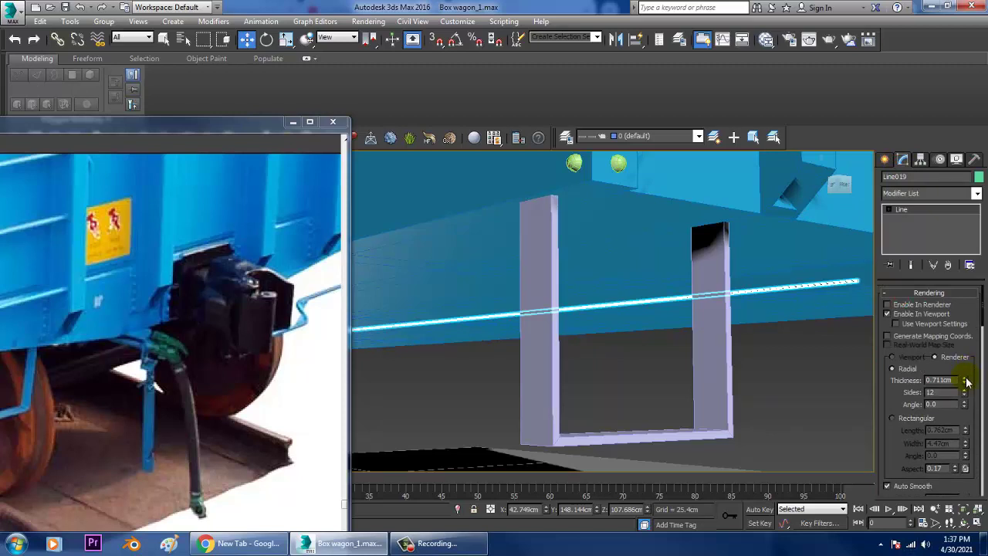
{"action": "left_click_drag", "start_coordinate": [967, 382], "coordinate": [957, 455]}
Raise the pipe to a height of about 110.4 cm, closer to the wagon's underside.
{"action": "middle_click_drag", "start_coordinate": [540, 284], "coordinate": [507, 286]}
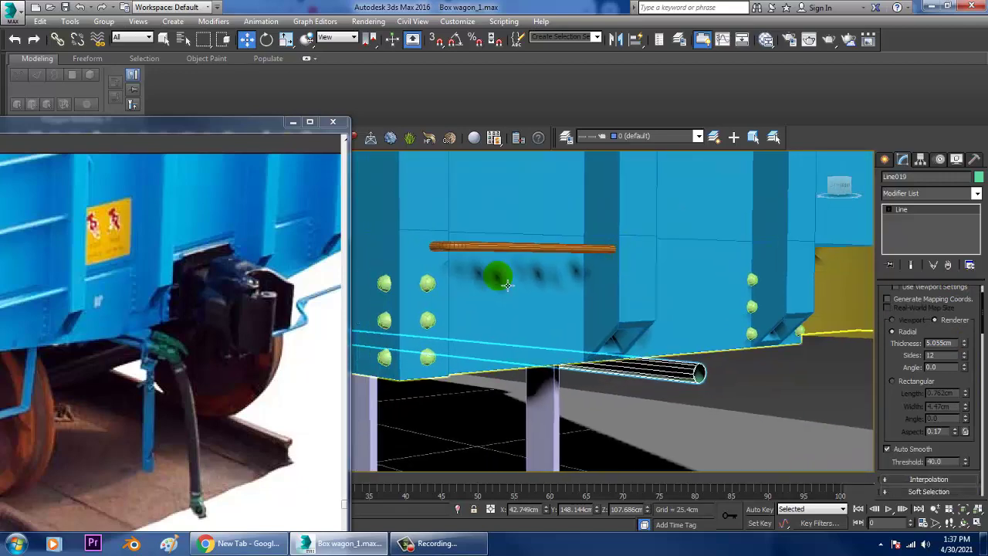
{"action": "scroll", "coordinate": [469, 258], "scroll_direction": "down", "scroll_amount": 8}
{"action": "middle_click_drag", "start_coordinate": [469, 259], "coordinate": [532, 360]}
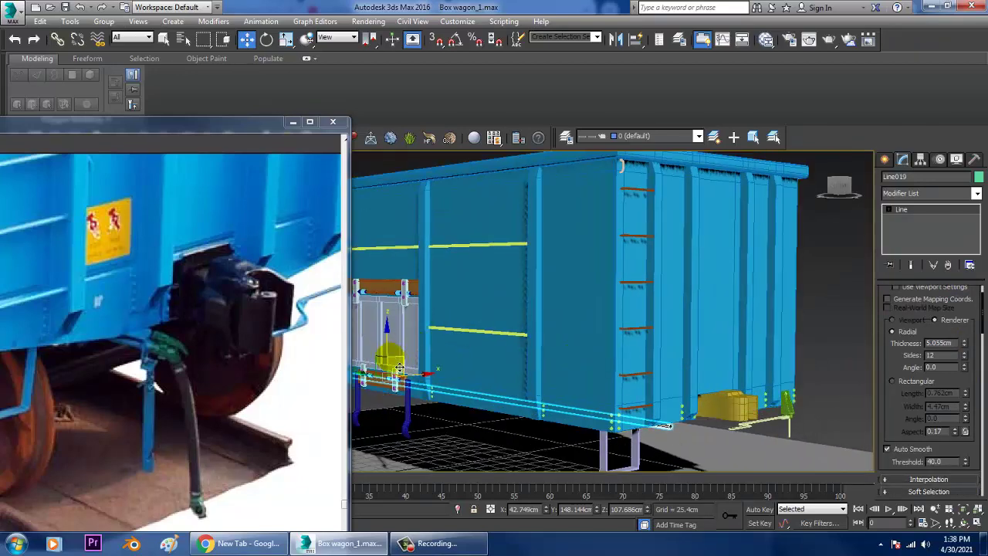
{"action": "left_click_drag", "start_coordinate": [400, 369], "coordinate": [401, 357]}
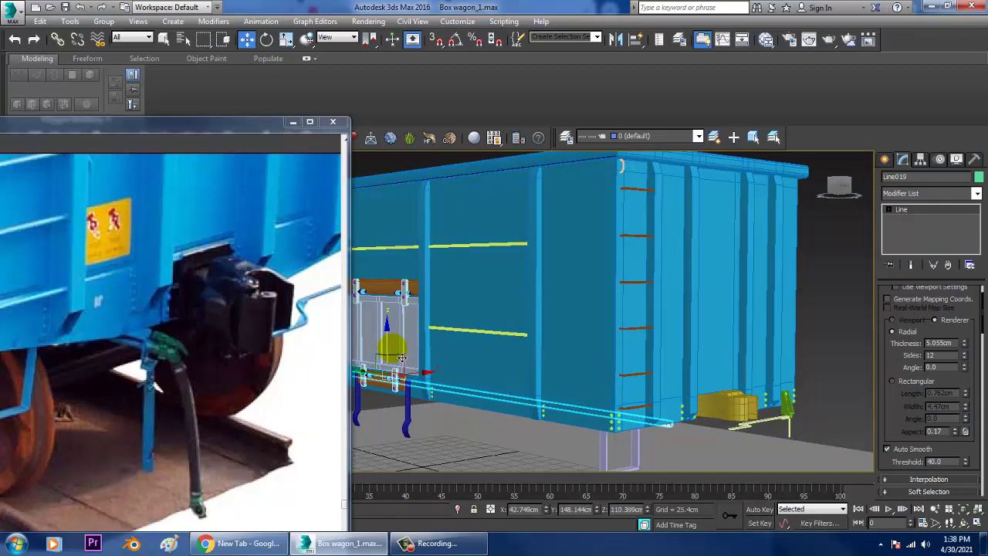
Convert the pipe under the wagon to an Editable Poly.
{"action": "middle_click_drag", "start_coordinate": [401, 358], "coordinate": [430, 337], "text": "alt"}
{"action": "scroll", "coordinate": [670, 326], "scroll_direction": "up", "scroll_amount": 5}
{"action": "middle_click_drag", "start_coordinate": [671, 328], "coordinate": [657, 332], "text": "alt"}
{"action": "scroll", "coordinate": [684, 322], "scroll_direction": "up", "scroll_amount": 5}
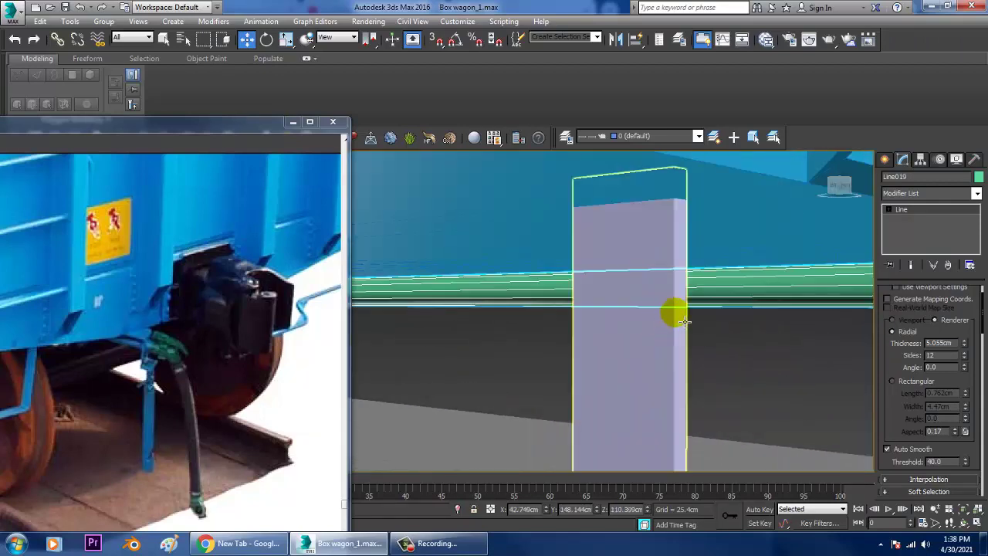
{"action": "right_click", "coordinate": [752, 268]}
{"action": "mouse_move", "coordinate": [815, 397]}
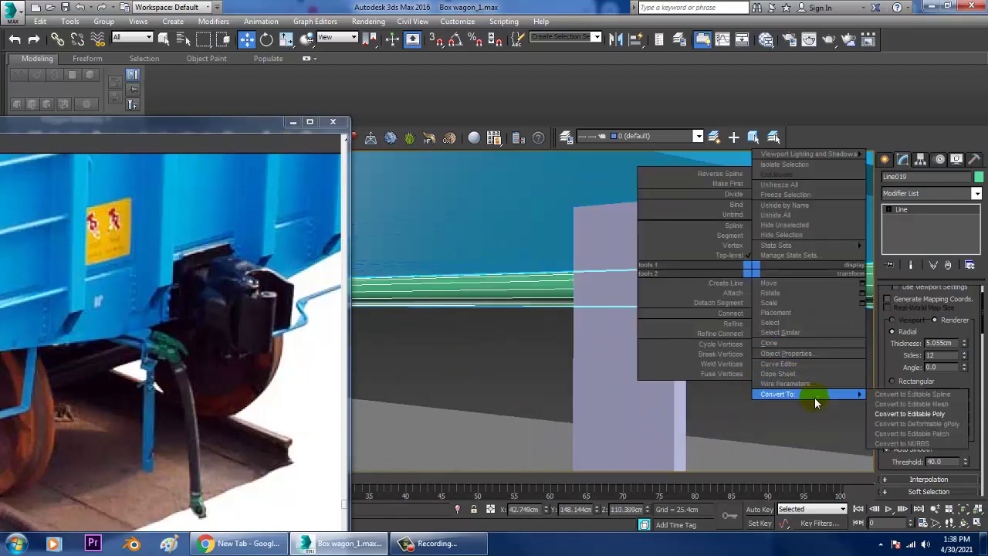
{"action": "left_click", "coordinate": [913, 416]}
Add a Swift Loop edge ring around the pipe a short distance from its end near the coupler.
{"action": "middle_click_drag", "start_coordinate": [746, 363], "coordinate": [710, 365]}
{"action": "key", "text": "2"}
{"action": "left_click_drag", "start_coordinate": [689, 283], "coordinate": [711, 393]}
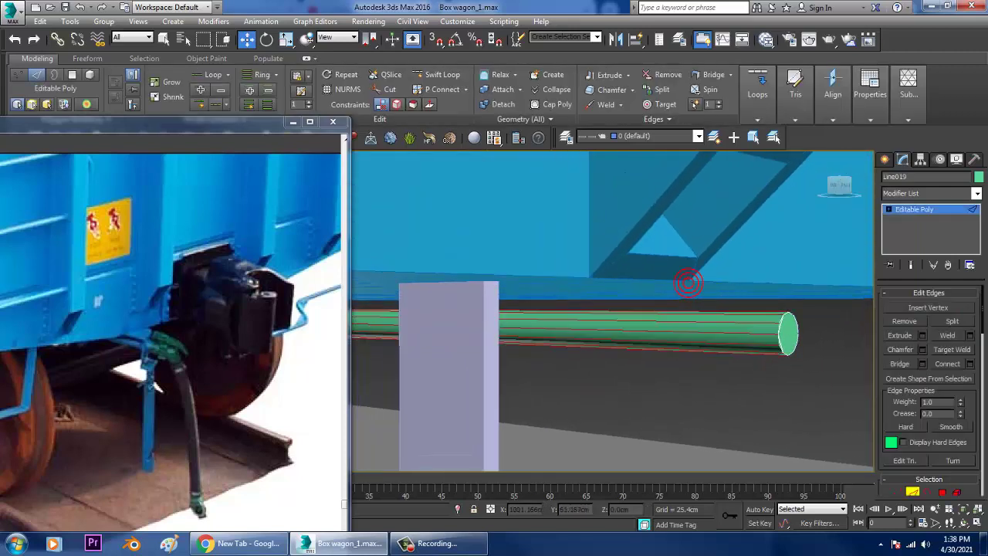
{"action": "left_click", "coordinate": [971, 364]}
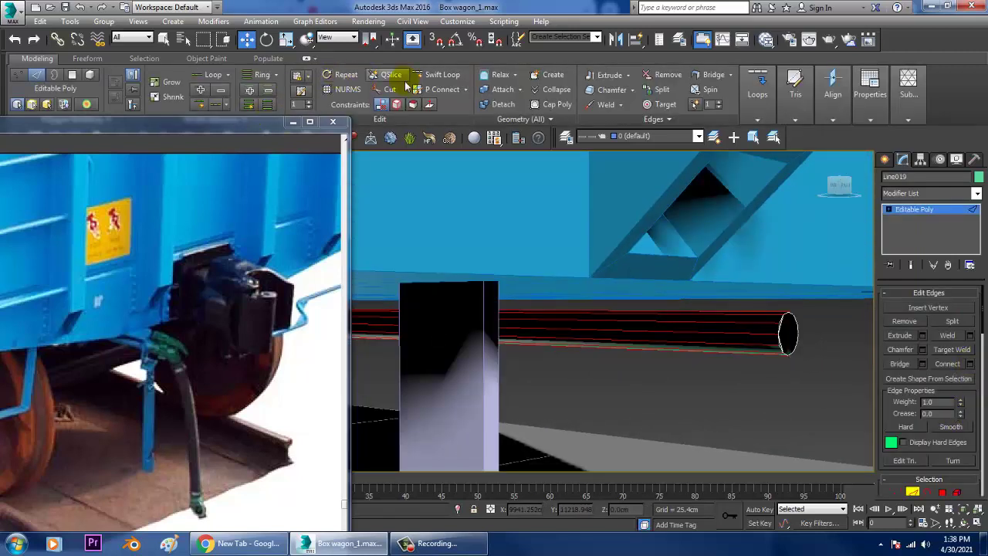
{"action": "left_click", "coordinate": [434, 75]}
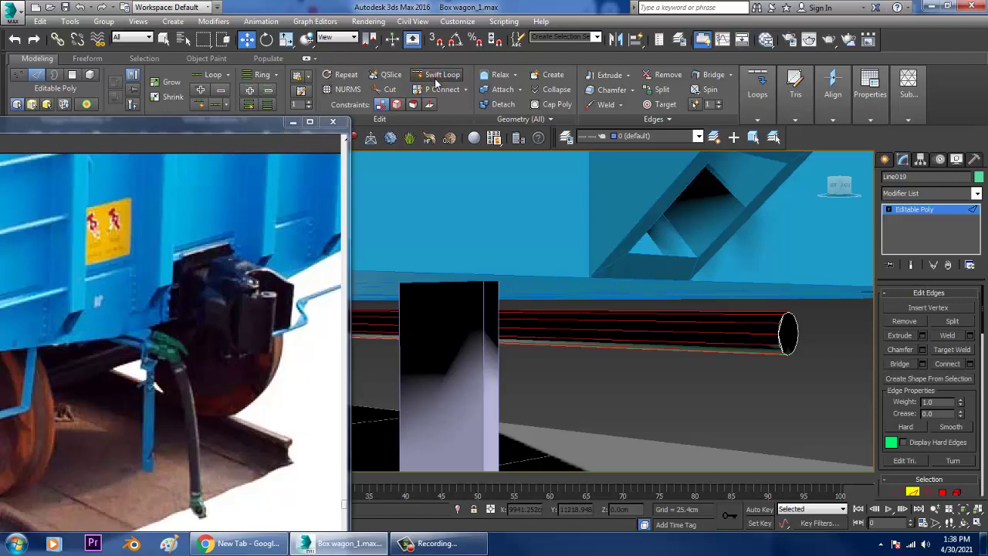
{"action": "left_click", "coordinate": [756, 337]}
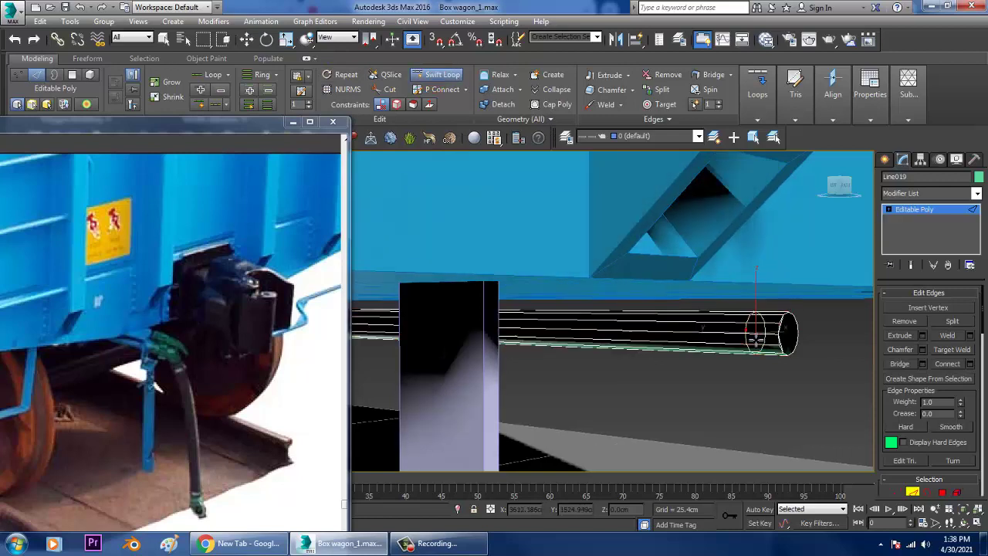
Select two edges along the rim of the pipe's end near the coupler.
{"action": "key", "text": "w"}
{"action": "middle_click_drag", "start_coordinate": [769, 350], "coordinate": [759, 325], "text": "alt"}
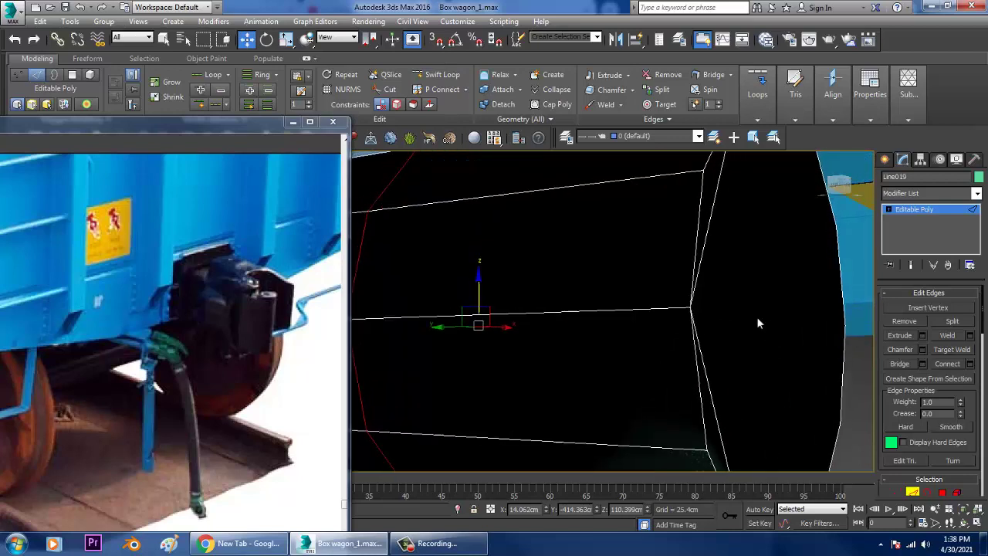
{"action": "key", "text": "2"}
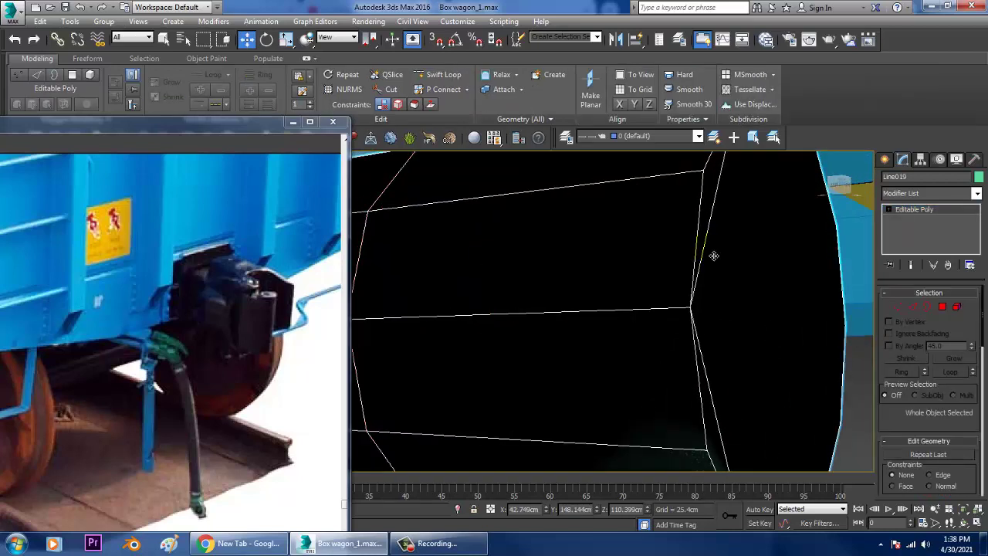
{"action": "left_click", "coordinate": [918, 306]}
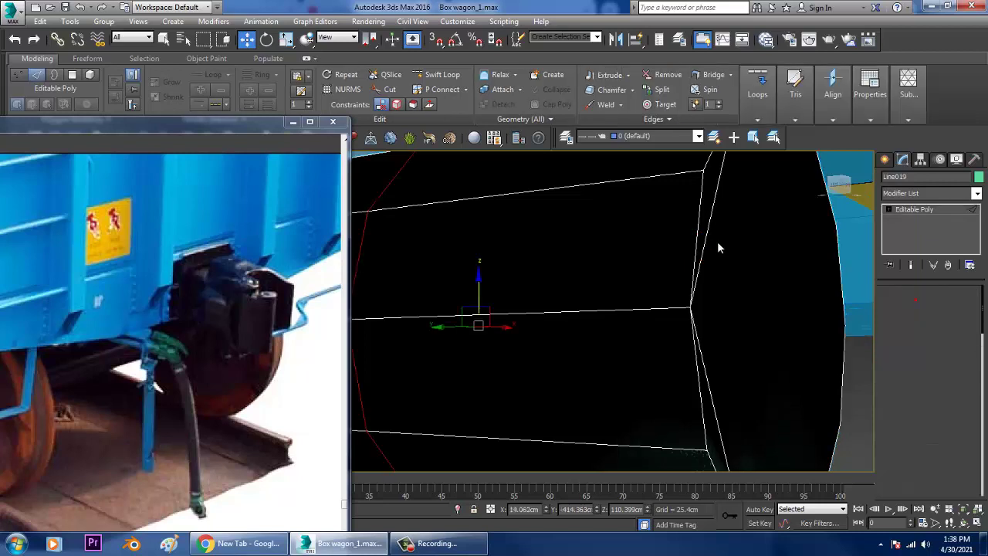
{"action": "left_click", "coordinate": [714, 244]}
{"action": "left_click", "coordinate": [712, 381], "text": "ctrl"}
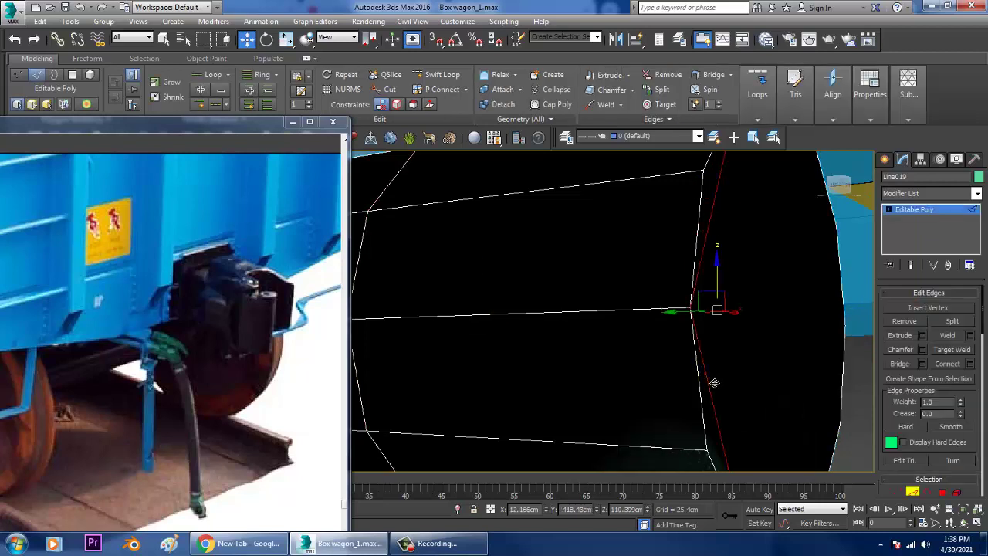
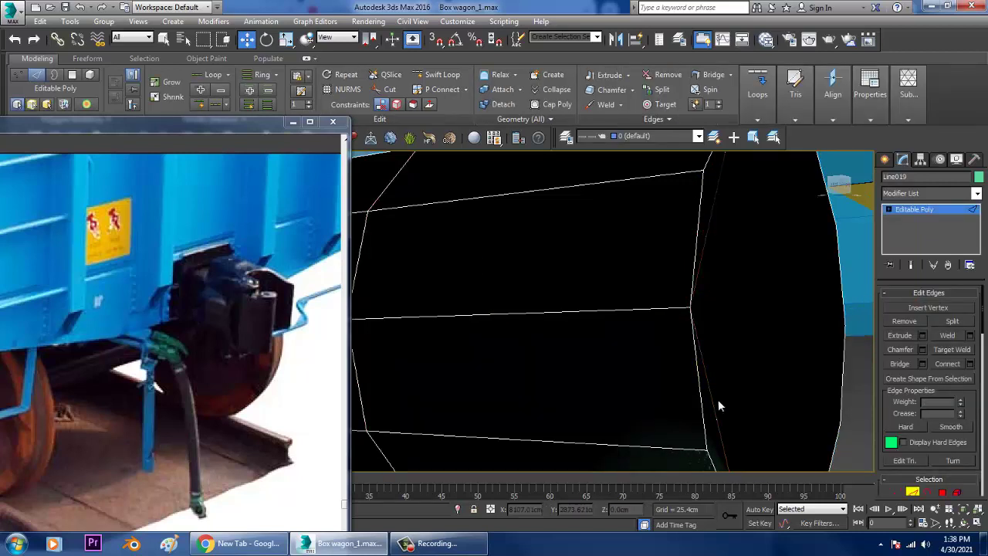
{"action": "scroll", "coordinate": [718, 405], "scroll_direction": "down", "scroll_amount": 5}
{"action": "middle_click_drag", "start_coordinate": [735, 401], "coordinate": [730, 394], "text": "alt"}
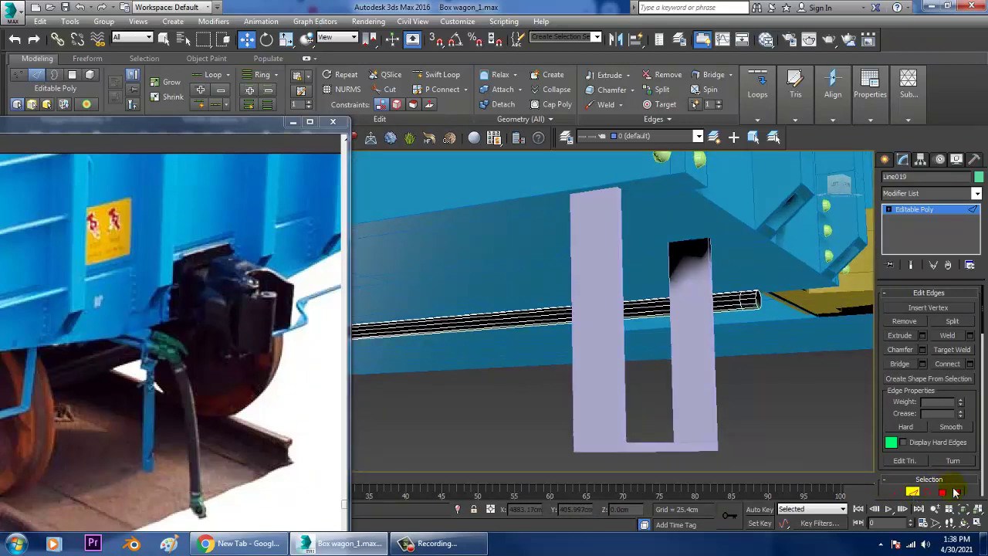
Switch the pipe to polygon editing and examine its position below the coupler and uncoupling bar in the front view.
{"action": "left_click", "coordinate": [942, 493]}
{"action": "key", "text": "alt+w"}
{"action": "left_click", "coordinate": [694, 264]}
{"action": "key", "text": "alt+w"}
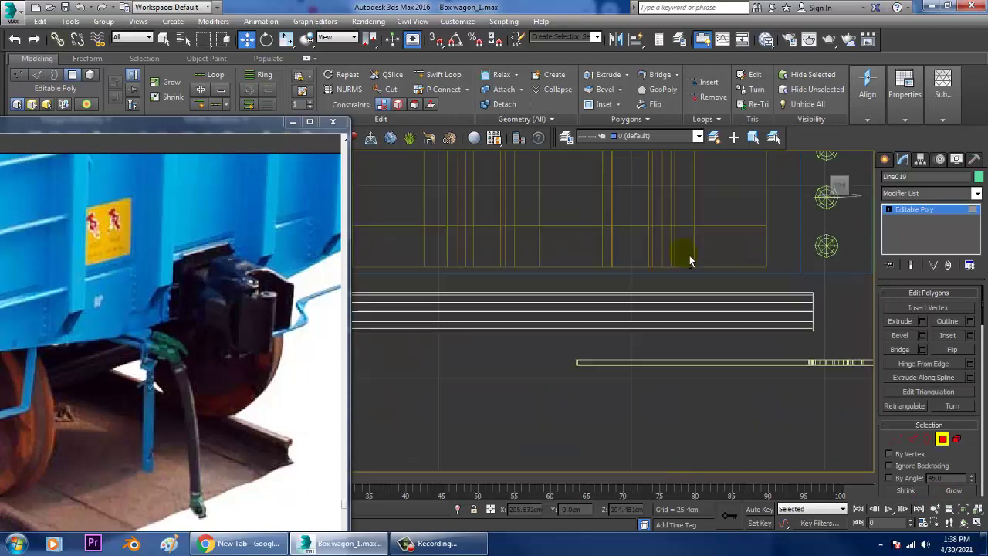
{"action": "middle_click_drag", "start_coordinate": [682, 322], "coordinate": [669, 338]}
{"action": "scroll", "coordinate": [688, 299], "scroll_direction": "up", "scroll_amount": 2}
{"action": "scroll", "coordinate": [579, 317], "scroll_direction": "down", "scroll_amount": 3}
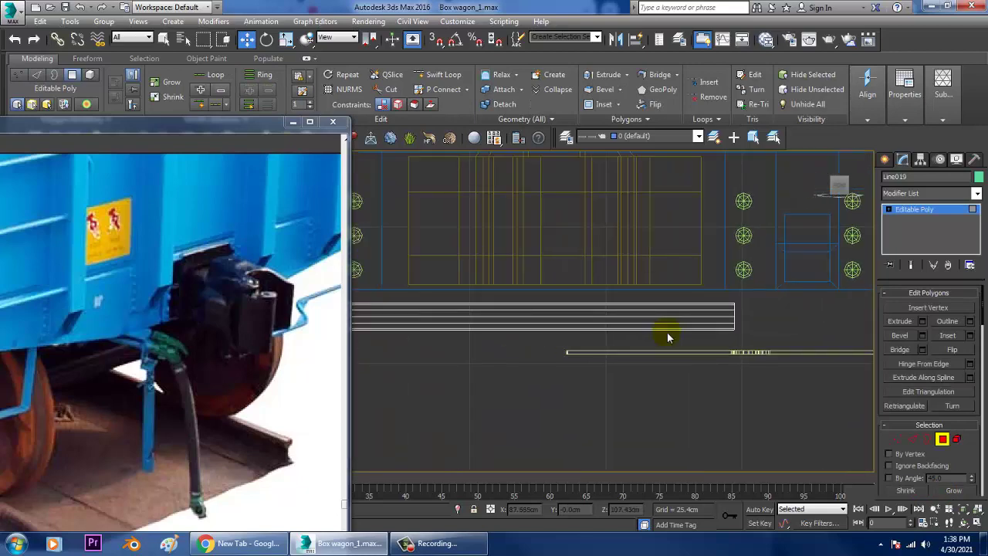
{"action": "scroll", "coordinate": [572, 335], "scroll_direction": "down", "scroll_amount": 4}
{"action": "middle_click_drag", "start_coordinate": [571, 335], "coordinate": [598, 331]}
{"action": "scroll", "coordinate": [715, 347], "scroll_direction": "up", "scroll_amount": 2}
{"action": "middle_click_drag", "start_coordinate": [717, 345], "coordinate": [638, 347]}
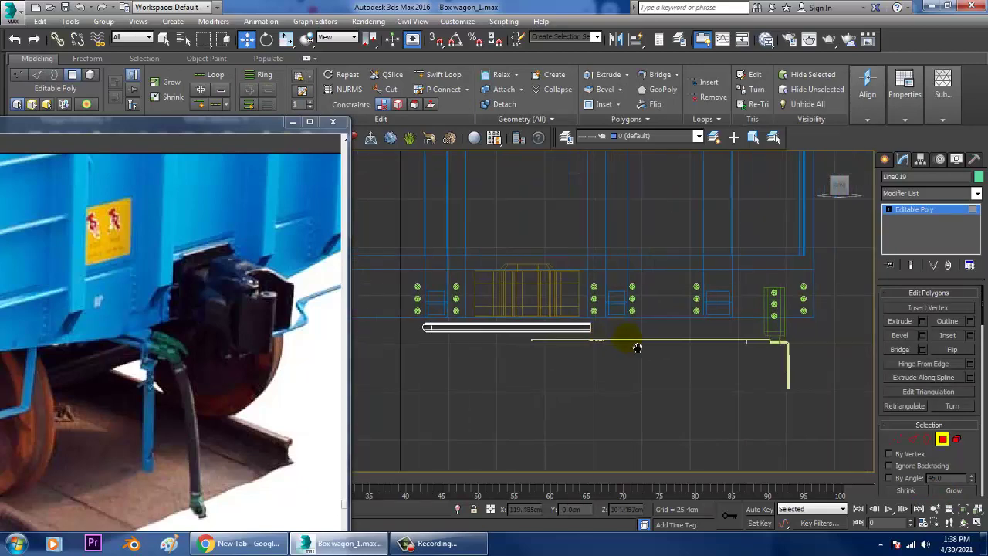
{"action": "scroll", "coordinate": [683, 348], "scroll_direction": "up", "scroll_amount": 4}
{"action": "middle_click_drag", "start_coordinate": [714, 335], "coordinate": [613, 337]}
Examine the pipe's end section beside the footstep and riveted bracket in the left view.
{"action": "key", "text": "alt+w"}
{"action": "left_click", "coordinate": [430, 387]}
{"action": "key", "text": "alt+w"}
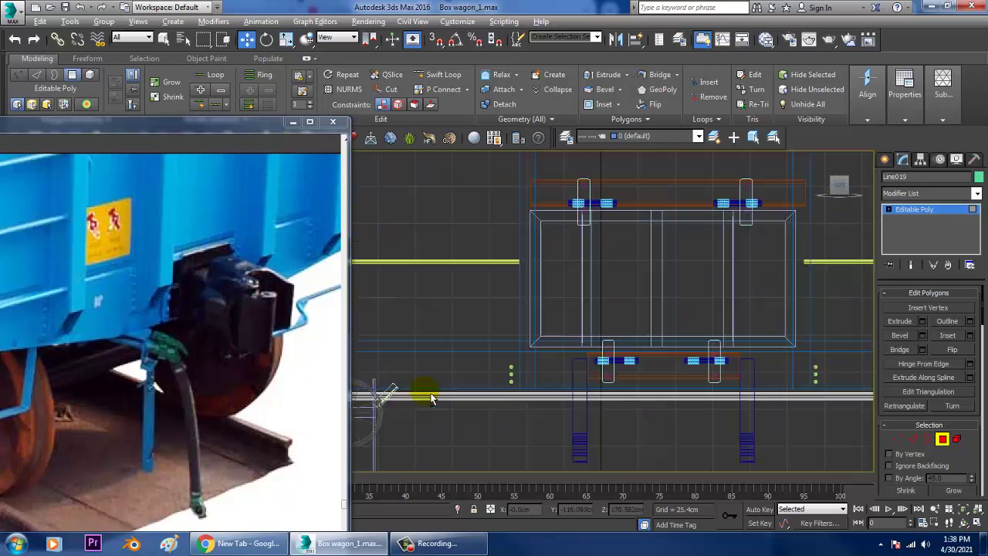
{"action": "scroll", "coordinate": [426, 398], "scroll_direction": "down", "scroll_amount": 4}
{"action": "middle_click_drag", "start_coordinate": [545, 430], "coordinate": [327, 379]}
{"action": "scroll", "coordinate": [515, 367], "scroll_direction": "down", "scroll_amount": 4}
{"action": "scroll", "coordinate": [528, 357], "scroll_direction": "up", "scroll_amount": 6}
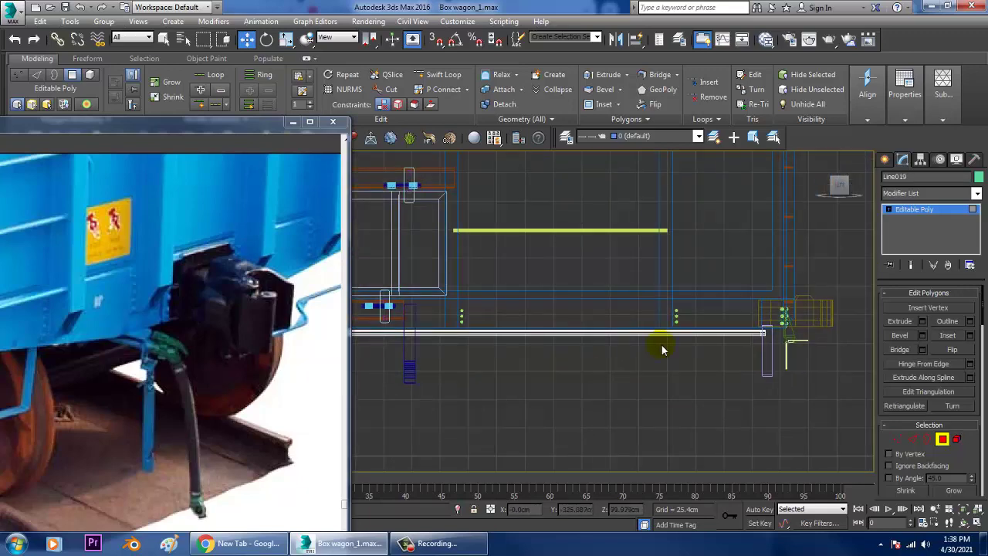
{"action": "scroll", "coordinate": [693, 337], "scroll_direction": "up", "scroll_amount": 4}
{"action": "middle_click_drag", "start_coordinate": [694, 337], "coordinate": [635, 334]}
{"action": "scroll", "coordinate": [630, 339], "scroll_direction": "up", "scroll_amount": 4}
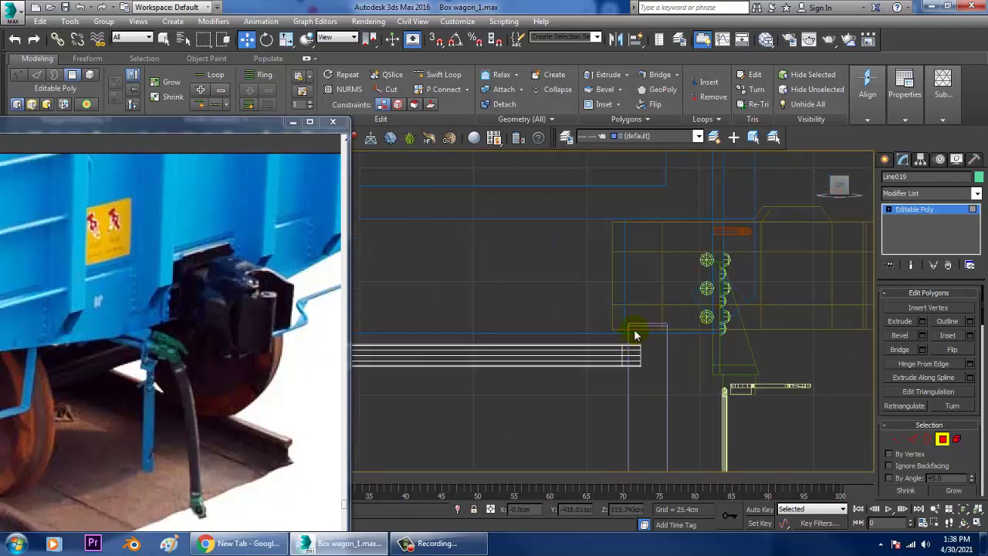
Extrude the band of polygons around the pipe's end outward by 0.76 cm to form a raised collar.
{"action": "left_click", "coordinate": [631, 395]}
{"action": "scroll", "coordinate": [631, 395], "scroll_direction": "up", "scroll_amount": 2}
{"action": "middle_click_drag", "start_coordinate": [653, 397], "coordinate": [653, 415]}
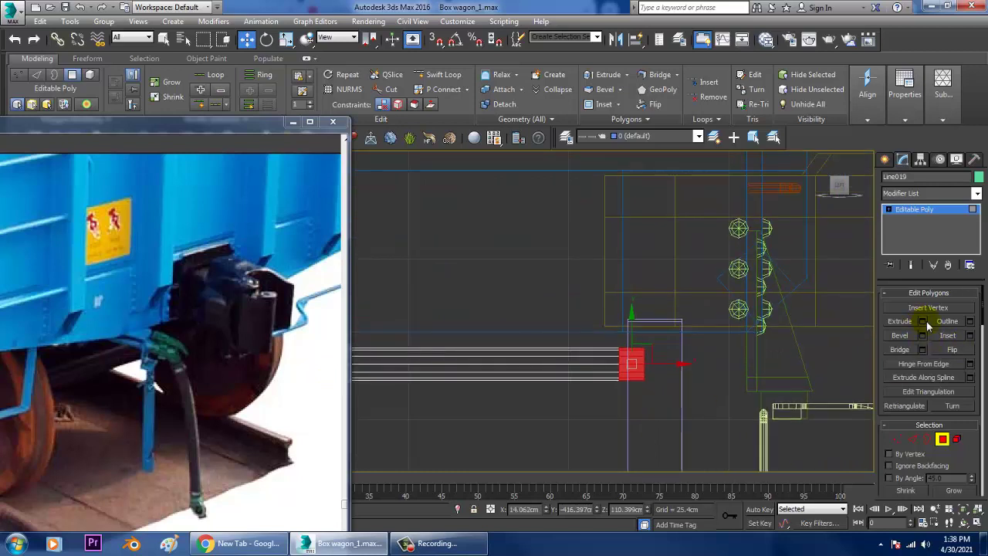
{"action": "left_click", "coordinate": [923, 322]}
{"action": "left_click", "coordinate": [501, 318]}
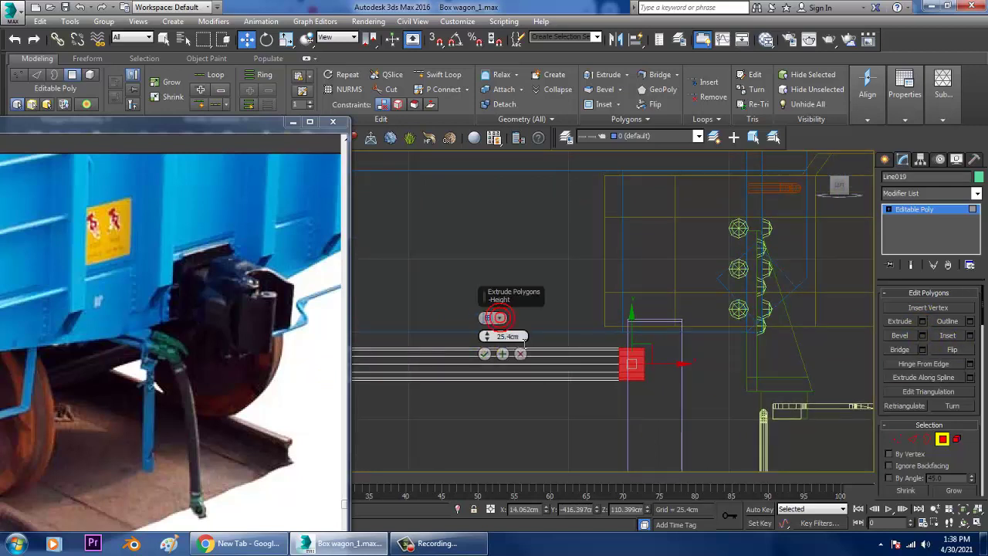
{"action": "left_click", "coordinate": [499, 318]}
{"action": "left_click", "coordinate": [515, 345]}
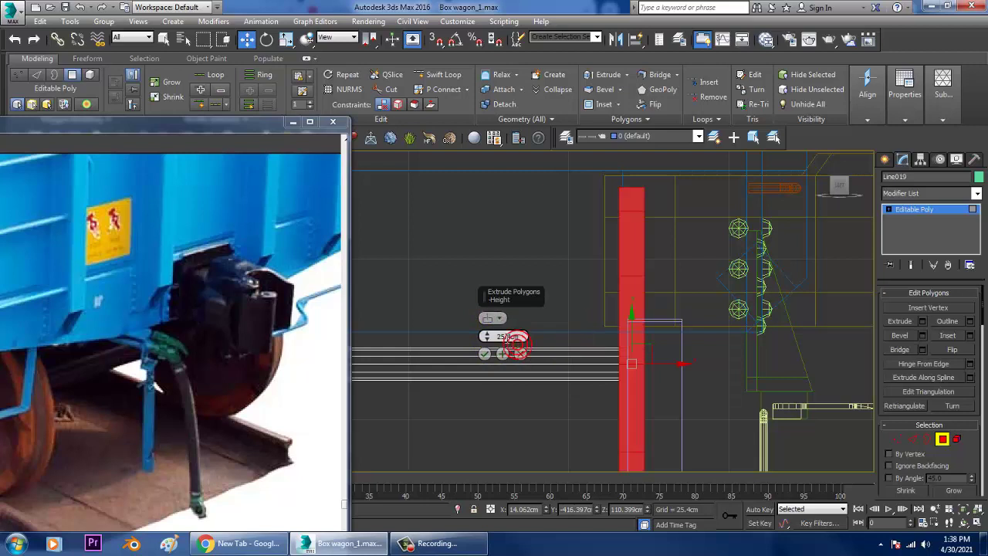
{"action": "left_click_drag", "start_coordinate": [488, 339], "coordinate": [530, 491]}
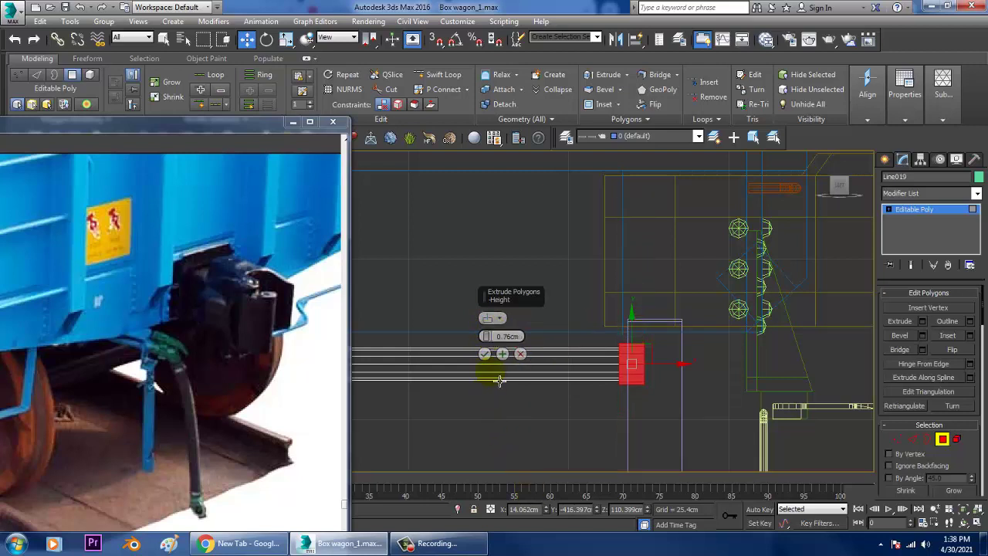
{"action": "left_click", "coordinate": [484, 353]}
Examine the pipe's end collar beneath the coupler in the perspective and orthographic views.
{"action": "key", "text": "alt+w"}
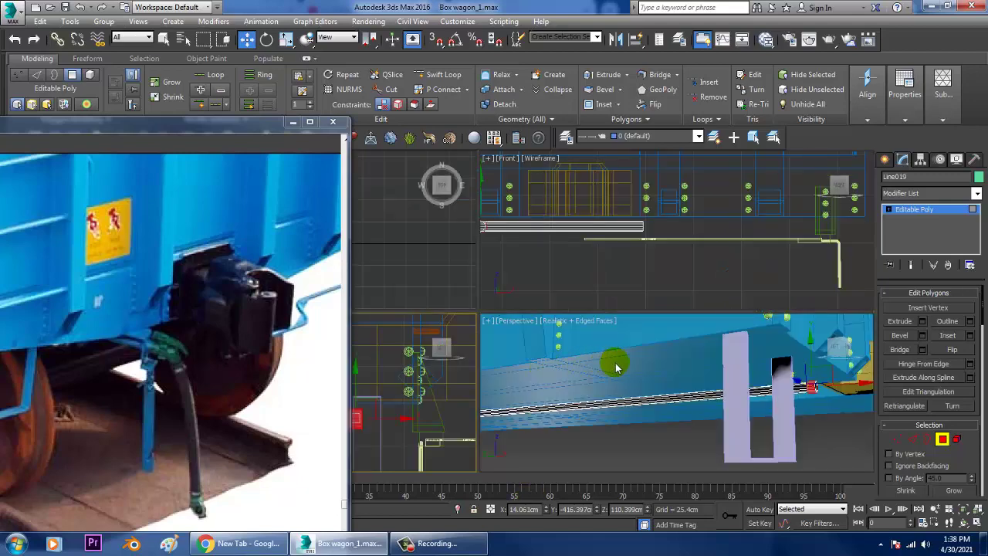
{"action": "middle_click_drag", "start_coordinate": [689, 382], "coordinate": [621, 379], "text": "alt"}
{"action": "middle_click_drag", "start_coordinate": [724, 251], "coordinate": [653, 304]}
{"action": "key", "text": "alt+w"}
{"action": "key", "text": "alt+w"}
{"action": "middle_click", "coordinate": [464, 391]}
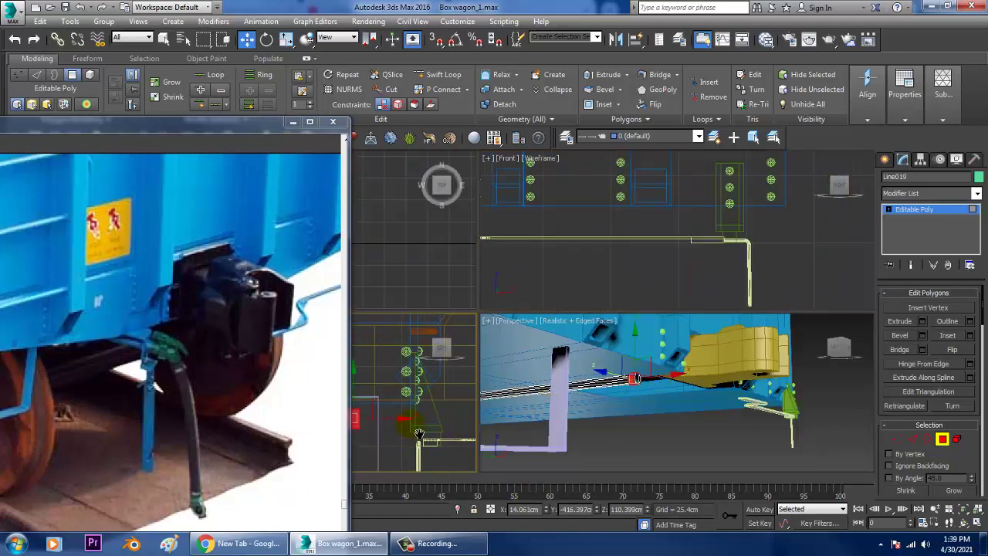
{"action": "key", "text": "alt+w"}
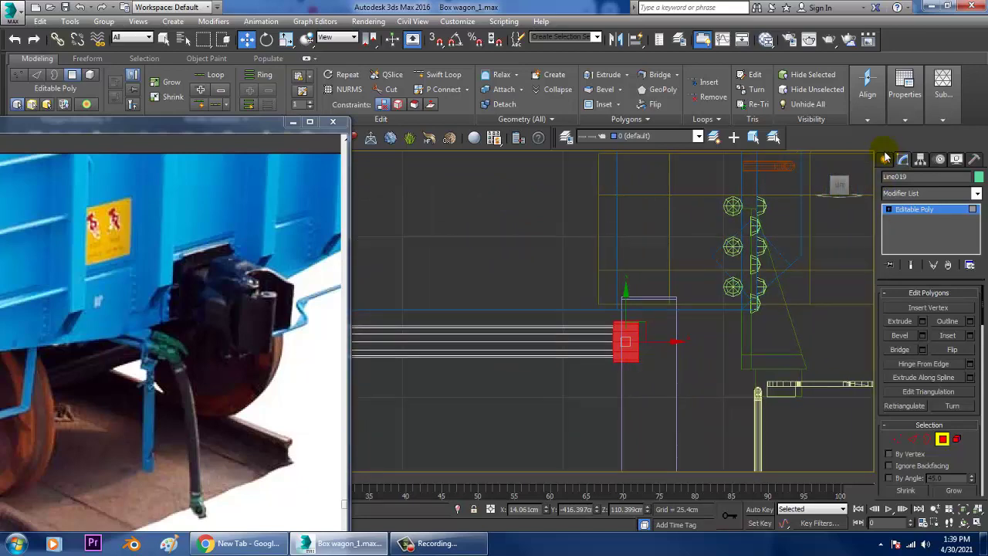
Draw a line spline for the brake hose from the pipe's end collar outward, down at a slant, and outward again near the ground.
{"action": "left_click", "coordinate": [886, 158]}
{"action": "left_click", "coordinate": [921, 250]}
{"action": "middle_click_drag", "start_coordinate": [741, 351], "coordinate": [718, 290]}
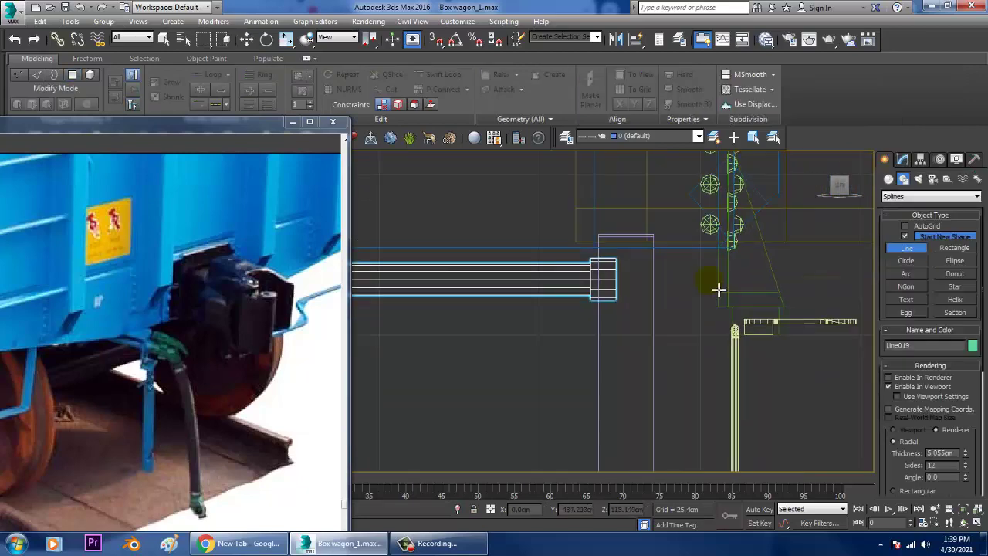
{"action": "left_click", "coordinate": [617, 285]}
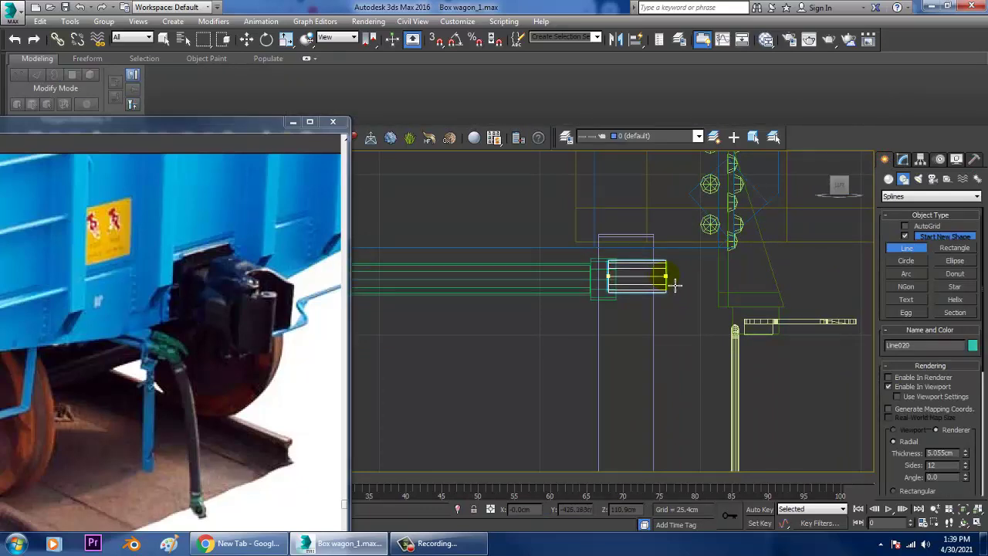
{"action": "left_click", "coordinate": [674, 286]}
{"action": "middle_click_drag", "start_coordinate": [706, 348], "coordinate": [689, 255]}
{"action": "scroll", "coordinate": [682, 231], "scroll_direction": "down", "scroll_amount": 3}
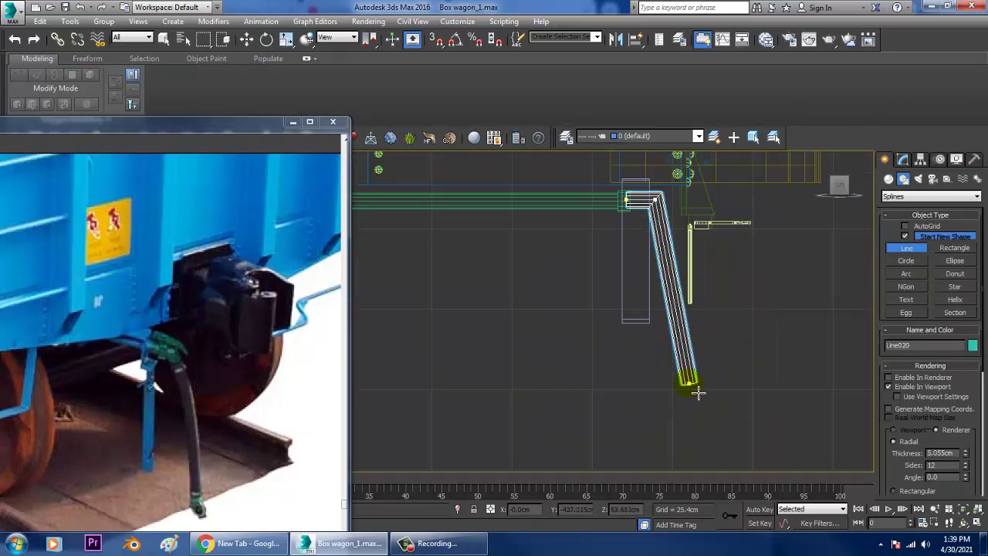
{"action": "scroll", "coordinate": [633, 335], "scroll_direction": "down", "scroll_amount": 4}
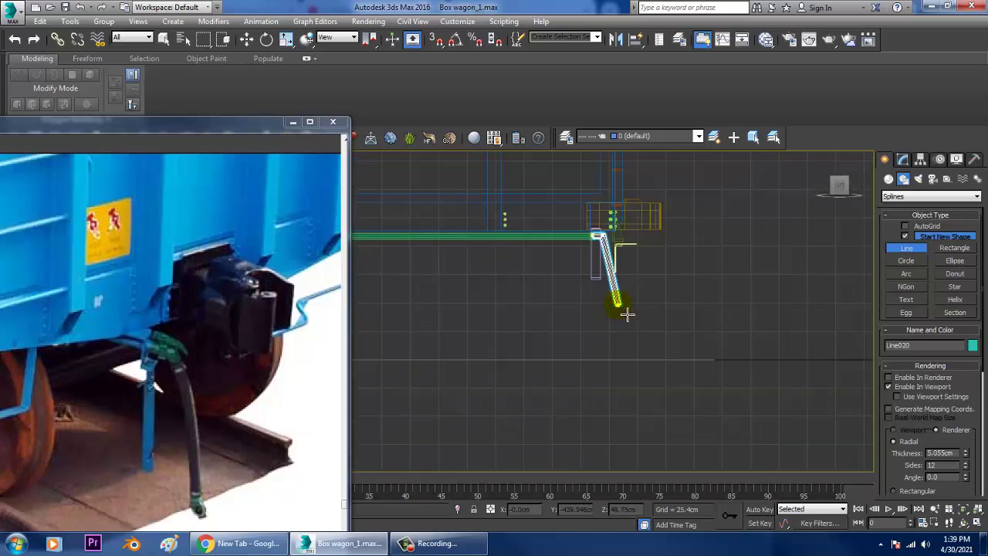
{"action": "middle_click_drag", "start_coordinate": [627, 313], "coordinate": [647, 344]}
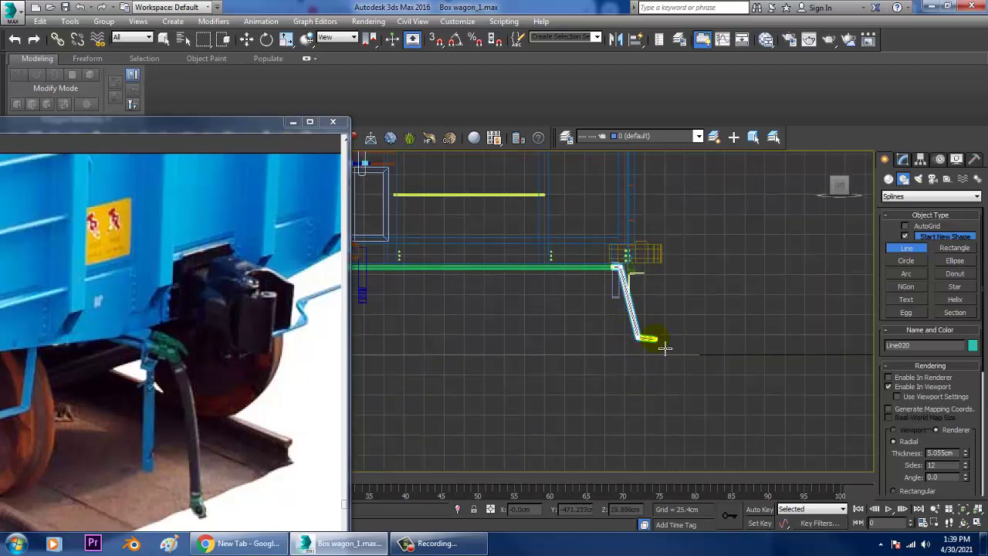
{"action": "right_click", "coordinate": [665, 349]}
{"action": "key", "text": "w"}
Set the brake hose spline's radial thickness to 6.571 cm.
{"action": "key", "text": "alt+w"}
{"action": "middle_click", "coordinate": [694, 397]}
{"action": "key", "text": "alt+w"}
{"action": "scroll", "coordinate": [695, 397], "scroll_direction": "down", "scroll_amount": 4}
{"action": "middle_click_drag", "start_coordinate": [695, 396], "coordinate": [595, 345], "text": "alt"}
{"action": "scroll", "coordinate": [595, 345], "scroll_direction": "up", "scroll_amount": 5}
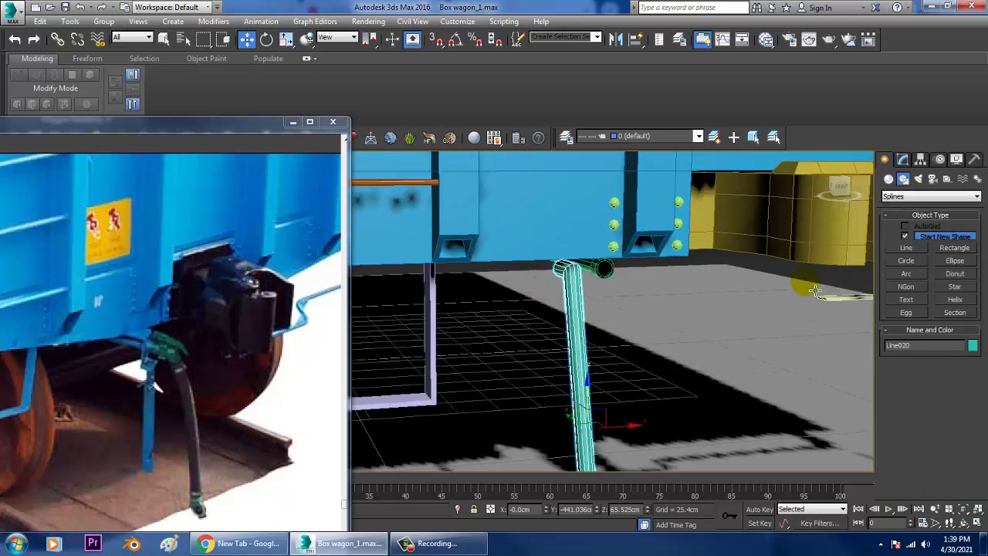
{"action": "left_click", "coordinate": [903, 159]}
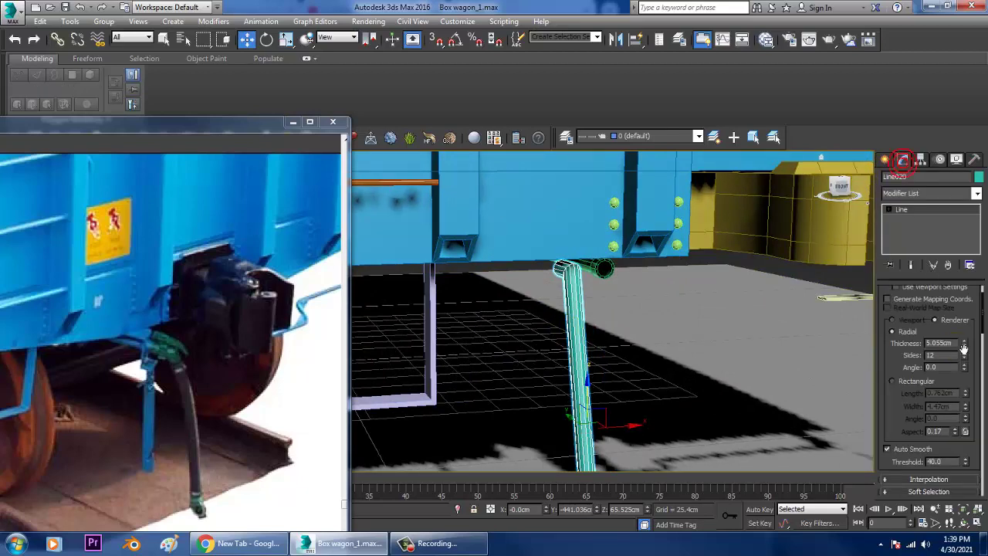
{"action": "left_click_drag", "start_coordinate": [966, 345], "coordinate": [966, 329]}
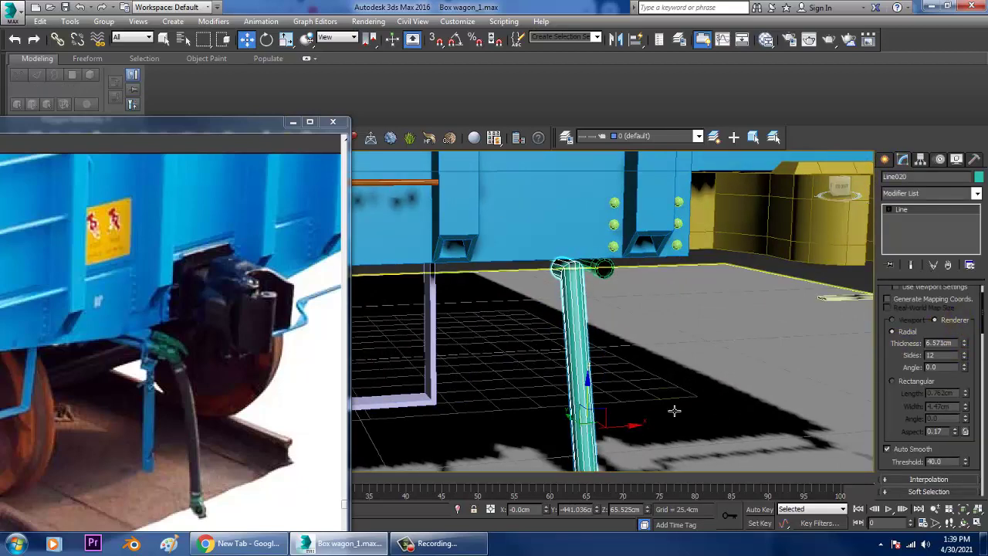
Move the brake hose sideways to X 13.961 cm, in line with the pipe's end.
{"action": "left_click_drag", "start_coordinate": [633, 429], "coordinate": [678, 424]}
{"action": "middle_click_drag", "start_coordinate": [678, 426], "coordinate": [532, 349]}
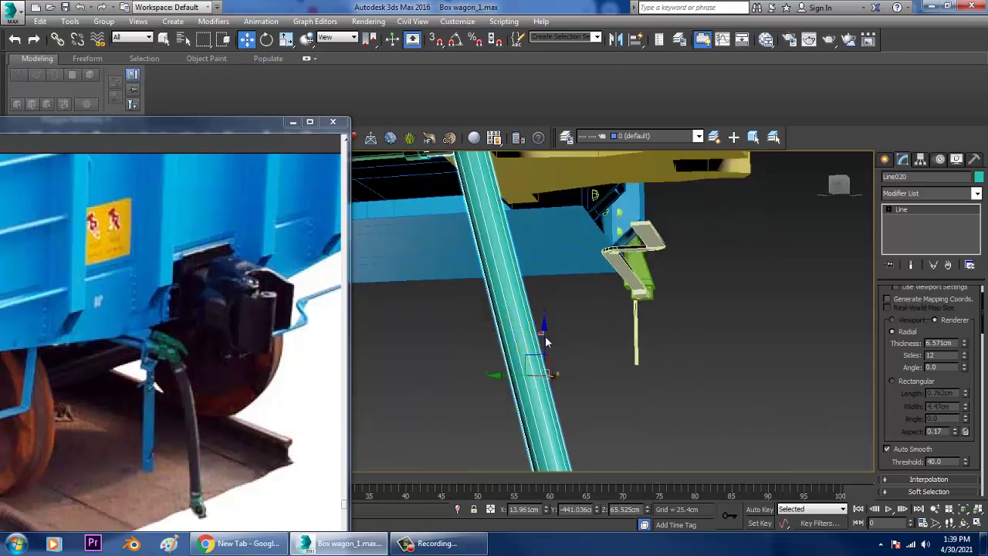
{"action": "left_click", "coordinate": [540, 332]}
Lower the brake hose slightly to Z 65.329 cm so its upper end meets the pipe's collar.
{"action": "key", "text": "f"}
{"action": "key", "text": "F3"}
{"action": "scroll", "coordinate": [558, 394], "scroll_direction": "down", "scroll_amount": 3}
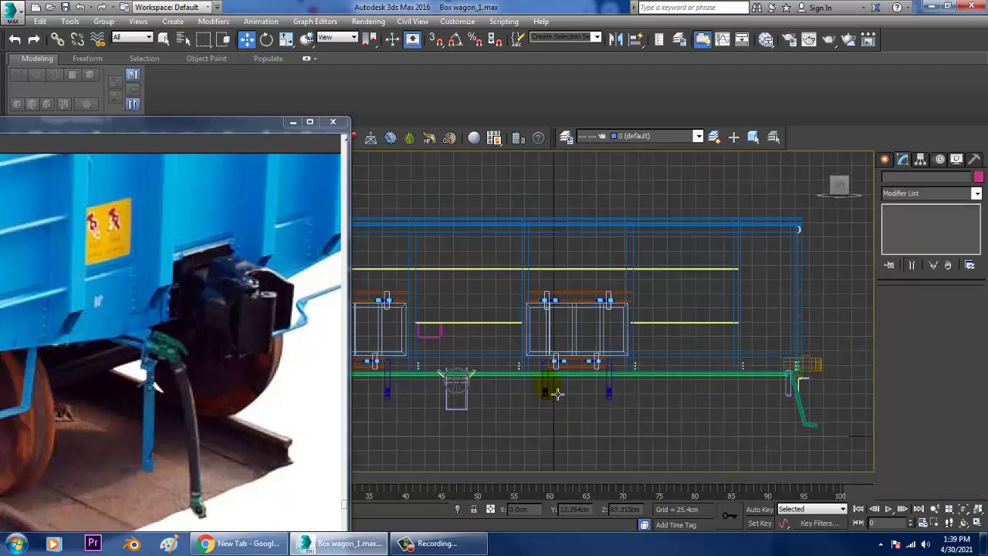
{"action": "middle_click_drag", "start_coordinate": [795, 420], "coordinate": [578, 371]}
{"action": "scroll", "coordinate": [666, 386], "scroll_direction": "up", "scroll_amount": 8}
{"action": "left_click", "coordinate": [660, 375]}
{"action": "scroll", "coordinate": [670, 402], "scroll_direction": "up", "scroll_amount": 2}
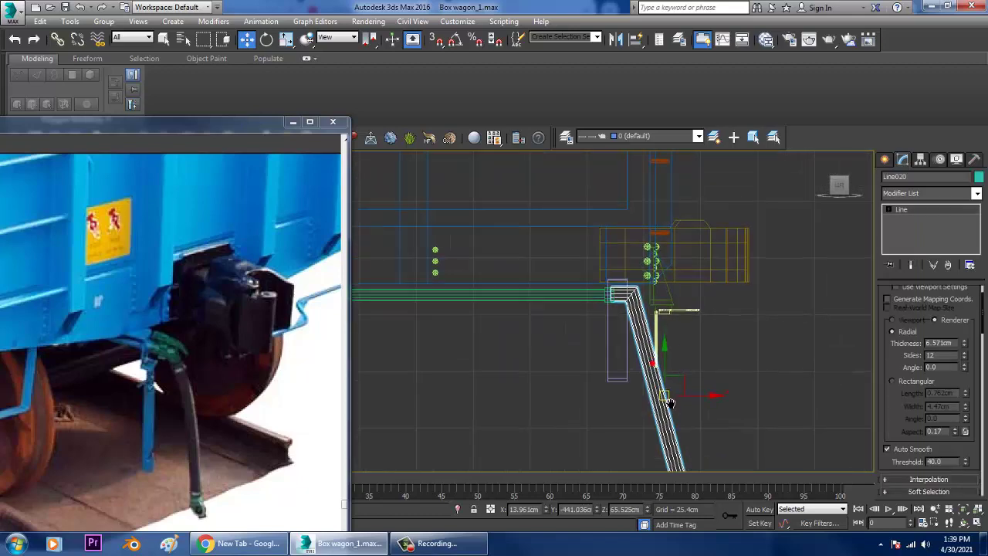
{"action": "left_click_drag", "start_coordinate": [672, 376], "coordinate": [672, 376]}
{"action": "middle_click_drag", "start_coordinate": [673, 344], "coordinate": [674, 349]}
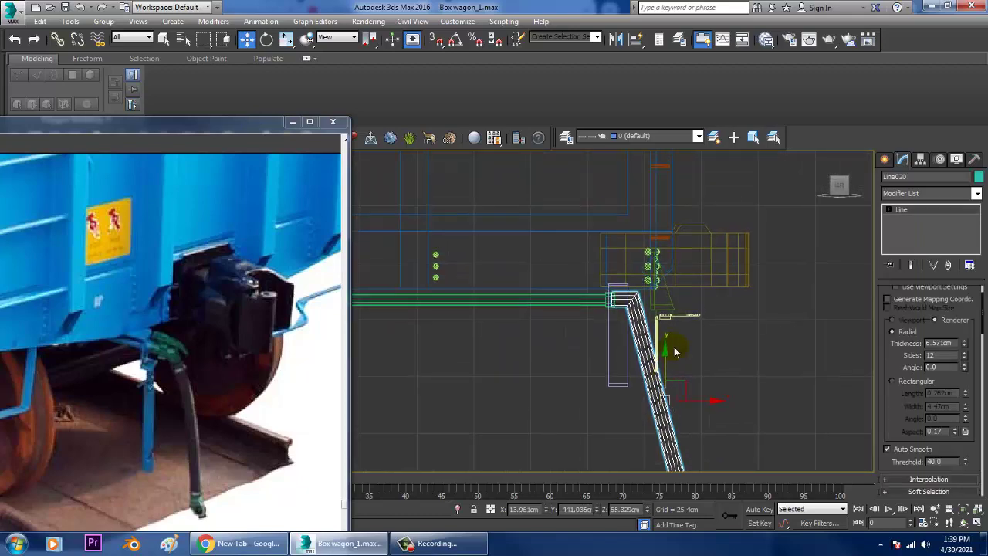
Fillet the brake hose spline's upper and lower corner vertices into smooth bends.
{"action": "key", "text": "1"}
{"action": "left_click", "coordinate": [631, 299]}
{"action": "middle_click_drag", "start_coordinate": [668, 327], "coordinate": [639, 188]}
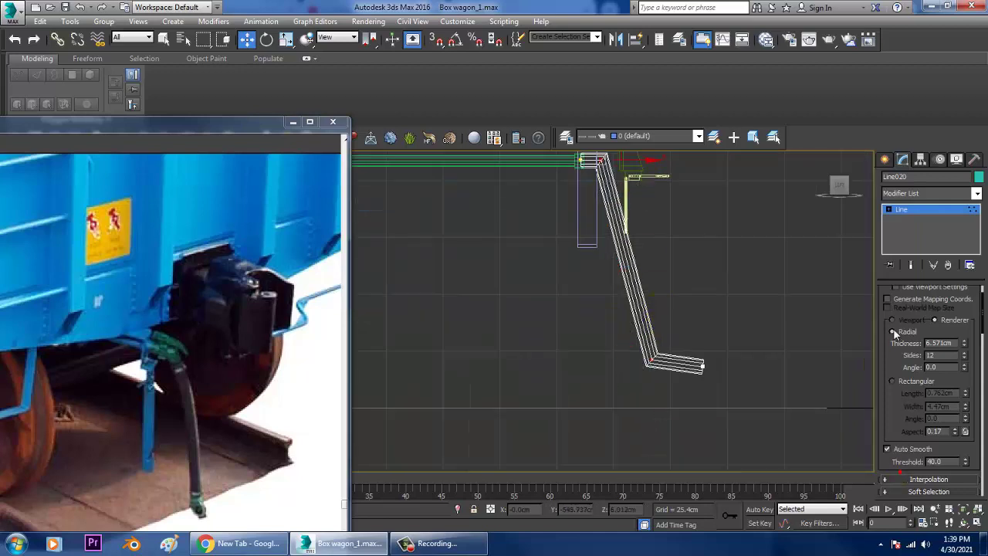
{"action": "scroll", "coordinate": [894, 329], "scroll_direction": "down", "scroll_amount": 10}
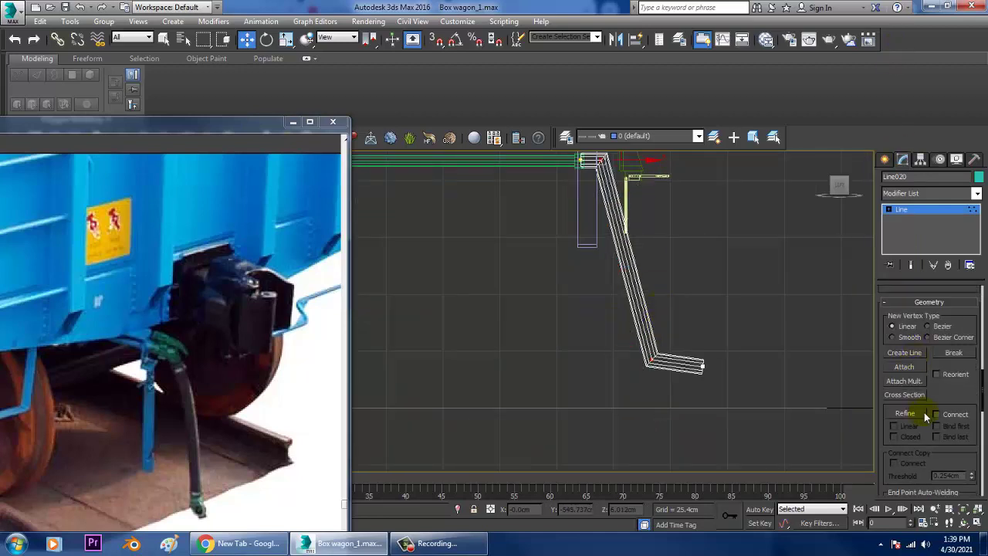
{"action": "left_click_drag", "start_coordinate": [948, 411], "coordinate": [911, 282]}
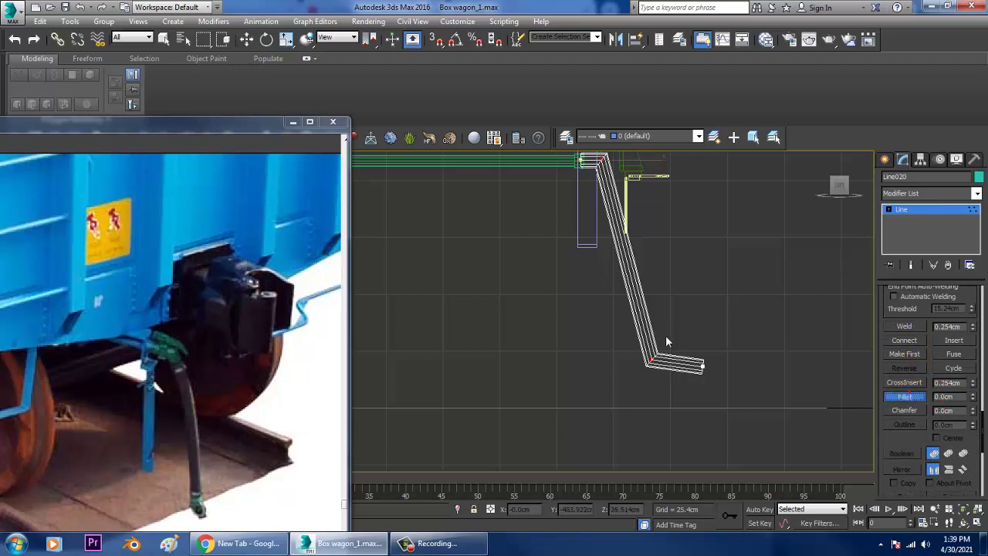
{"action": "mouse_move", "coordinate": [656, 373]}
{"action": "left_mouse_down"}
{"action": "mouse_move", "coordinate": [649, 344]}
{"action": "mouse_move", "coordinate": [658, 355]}
{"action": "left_mouse_up"}
{"action": "right_click", "coordinate": [679, 361]}
Convert the brake hose spline to an editable poly.
{"action": "middle_click_drag", "start_coordinate": [680, 293], "coordinate": [613, 284]}
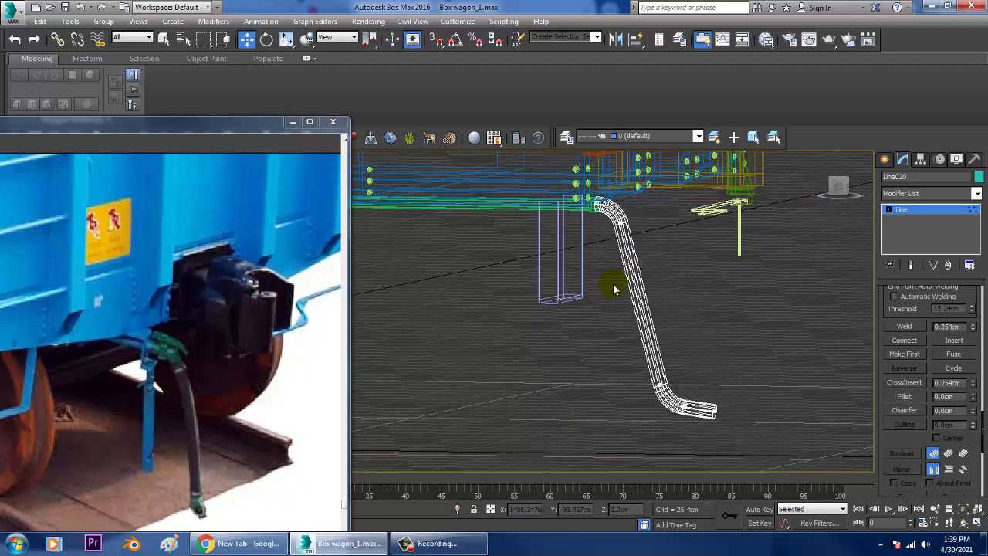
{"action": "key", "text": "f"}
{"action": "key", "text": "p"}
{"action": "scroll", "coordinate": [690, 388], "scroll_direction": "down", "scroll_amount": 4}
{"action": "middle_click_drag", "start_coordinate": [689, 388], "coordinate": [665, 366]}
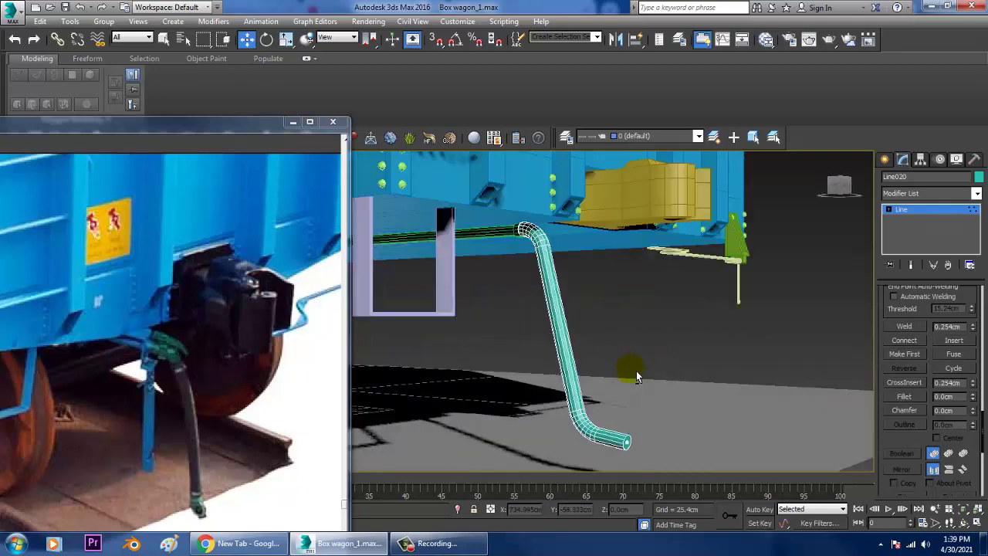
{"action": "scroll", "coordinate": [617, 377], "scroll_direction": "up", "scroll_amount": 3}
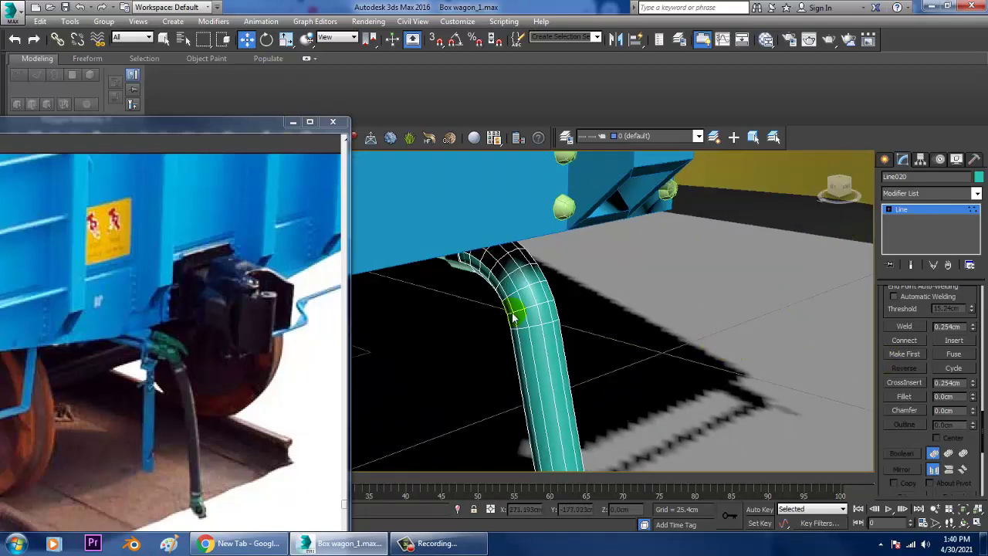
{"action": "right_click", "coordinate": [514, 316]}
{"action": "mouse_move", "coordinate": [571, 421]}
{"action": "left_click", "coordinate": [706, 446]}
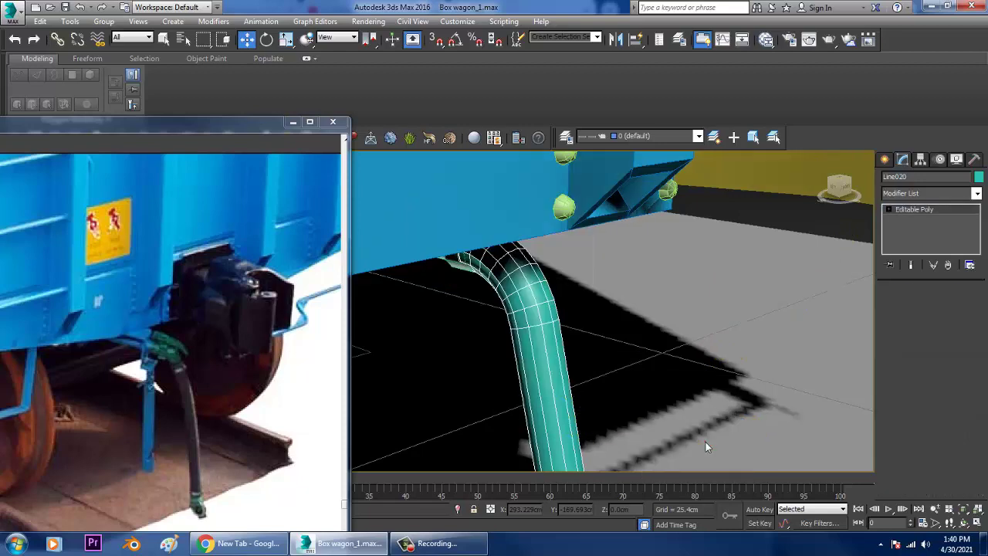
Isolate the brake hose and select a patch of adjoining polygons on top of its upper bend.
{"action": "middle_click_drag", "start_coordinate": [635, 349], "coordinate": [624, 367], "text": "alt"}
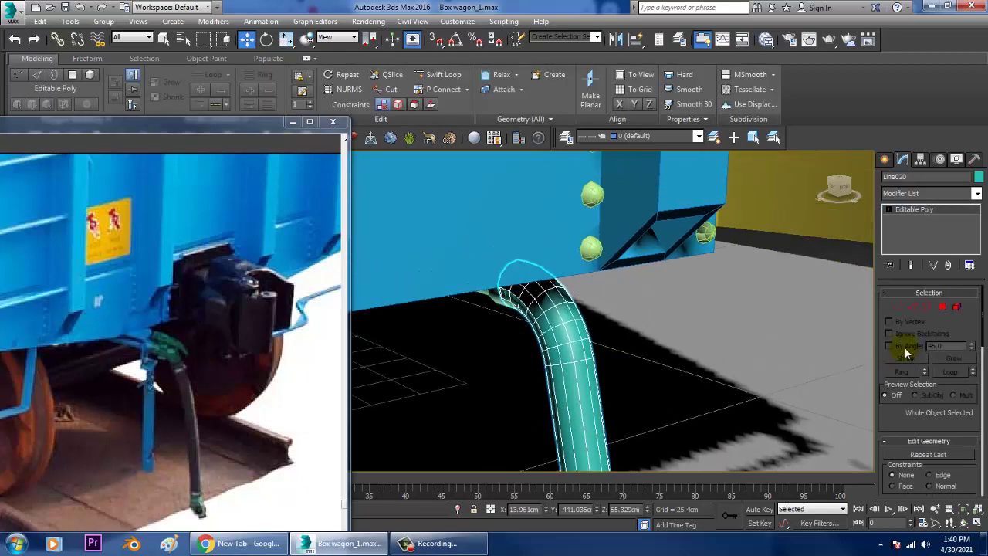
{"action": "left_click", "coordinate": [942, 307]}
{"action": "key", "text": "alt+q"}
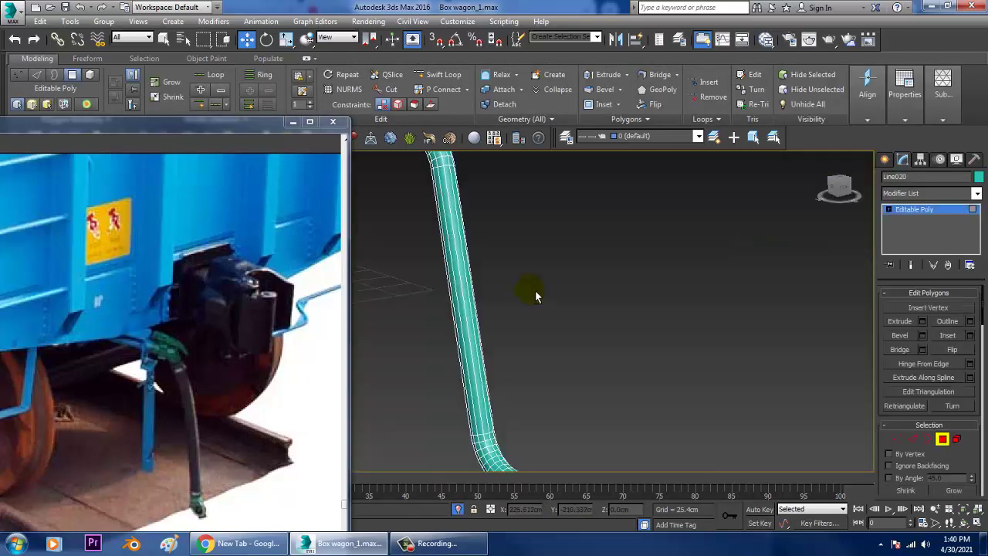
{"action": "middle_click_drag", "start_coordinate": [536, 296], "coordinate": [747, 261], "text": "alt"}
{"action": "left_click", "coordinate": [567, 329]}
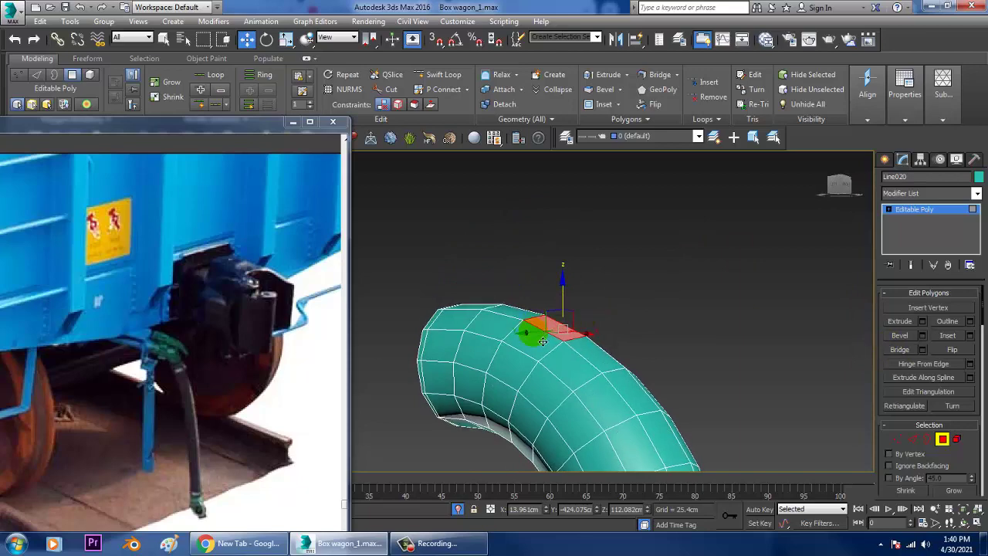
{"action": "middle_click_drag", "start_coordinate": [534, 333], "coordinate": [523, 349], "text": "alt"}
{"action": "left_click", "coordinate": [525, 310], "text": "ctrl"}
{"action": "middle_click_drag", "start_coordinate": [525, 309], "coordinate": [537, 321], "text": "alt"}
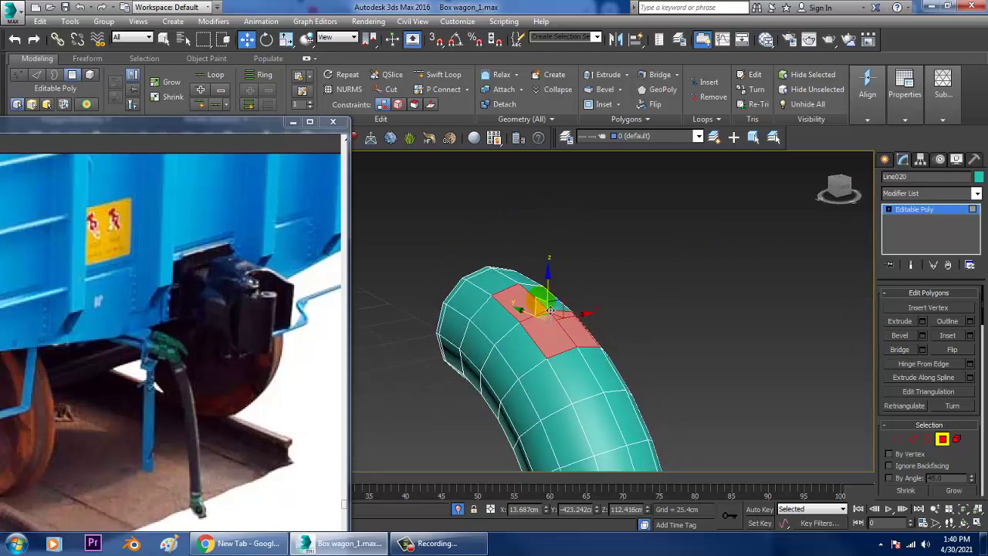
Extrude the selected patch on the hose's upper bend by 1.728 cm.
{"action": "left_click", "coordinate": [895, 320], "text": "shift"}
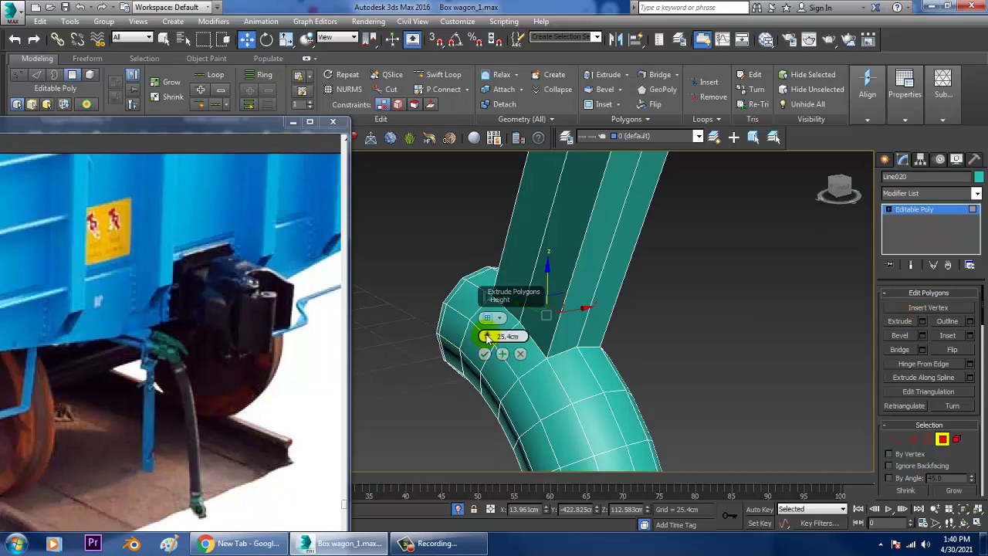
{"action": "left_click_drag", "start_coordinate": [487, 337], "coordinate": [485, 352]}
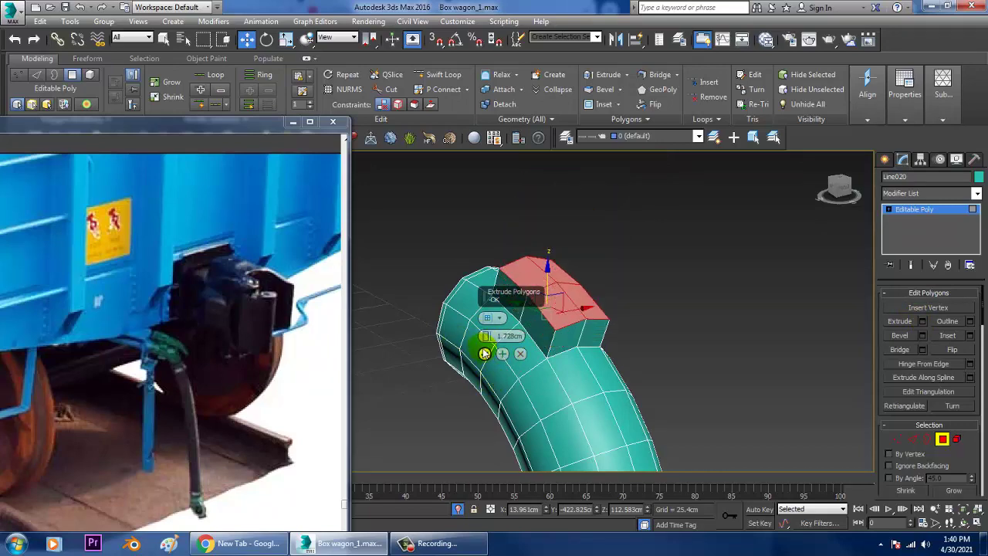
{"action": "left_click", "coordinate": [485, 355]}
{"action": "middle_click_drag", "start_coordinate": [487, 355], "coordinate": [593, 315], "text": "alt"}
Rotate the extruded block's top faces to nearly horizontal and shift them slightly along Y over the block.
{"action": "key", "text": "e"}
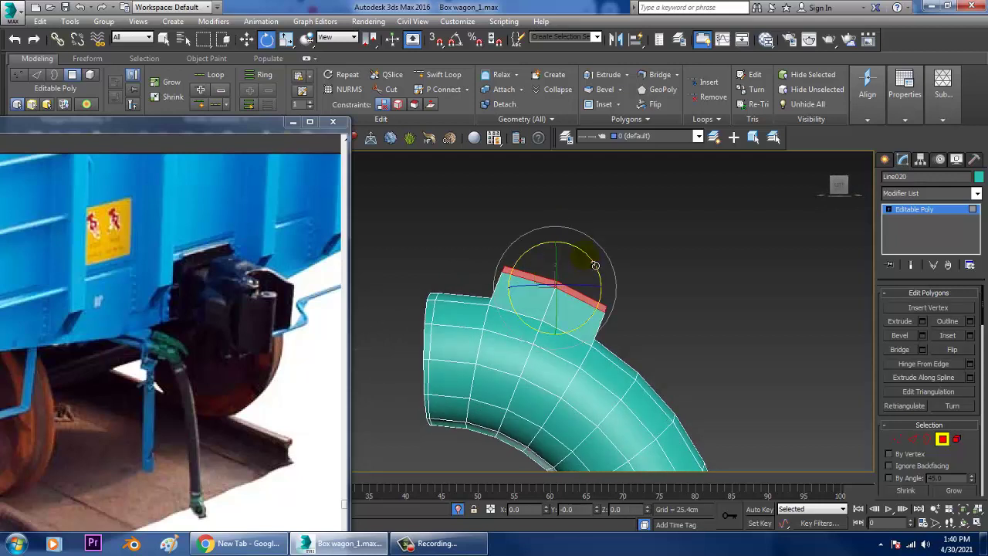
{"action": "left_click_drag", "start_coordinate": [585, 266], "coordinate": [495, 280]}
{"action": "key", "text": "w"}
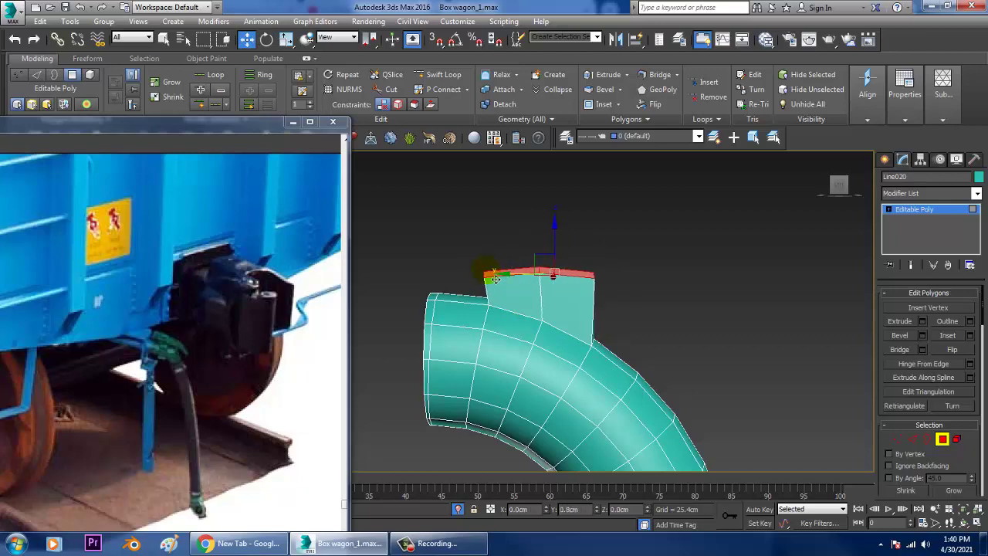
Insert an edge loop around the extruded block on the hose's upper bend, just below its top faces.
{"action": "mouse_move", "coordinate": [498, 279]}
{"action": "middle_mouse_down", "text": "alt"}
{"action": "mouse_move", "coordinate": [536, 287]}
{"action": "mouse_move", "coordinate": [517, 282]}
{"action": "middle_mouse_up", "text": "alt"}
{"action": "left_click", "coordinate": [435, 75]}
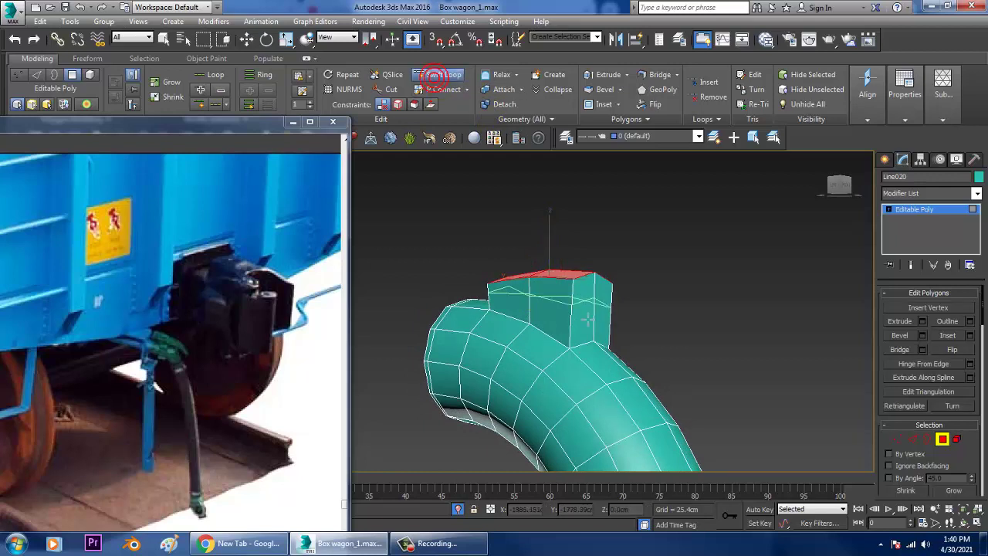
{"action": "middle_click_drag", "start_coordinate": [637, 321], "coordinate": [759, 376], "text": "alt"}
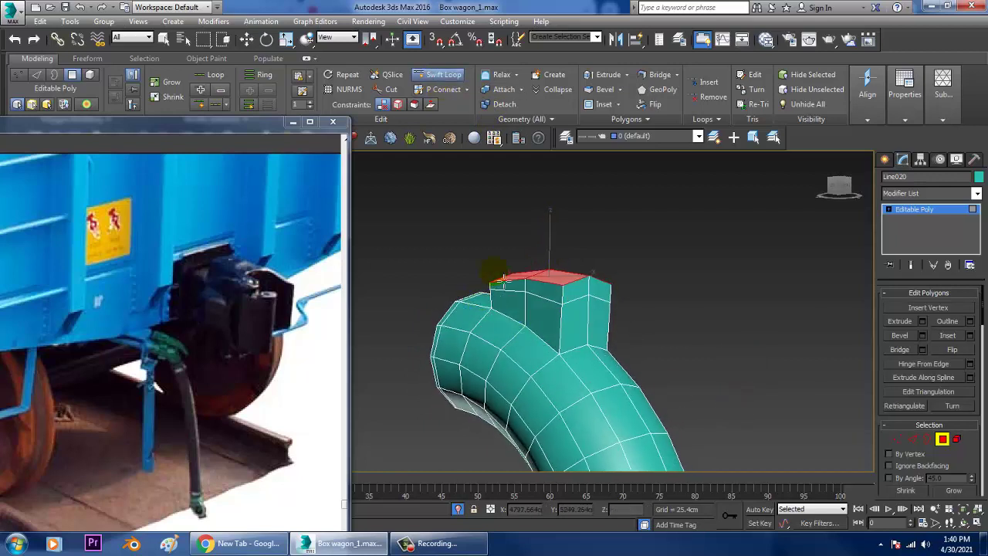
{"action": "right_click", "coordinate": [541, 304]}
Extrude the two front faces of the block's upper band outward by about 9 cm to form a handle.
{"action": "left_click", "coordinate": [575, 298]}
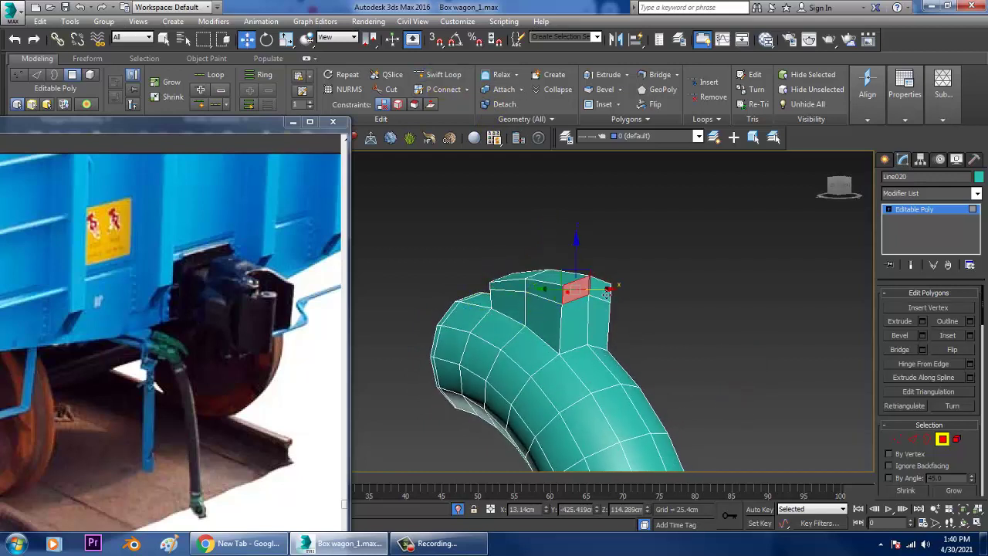
{"action": "middle_click_drag", "start_coordinate": [610, 297], "coordinate": [611, 336], "text": "alt"}
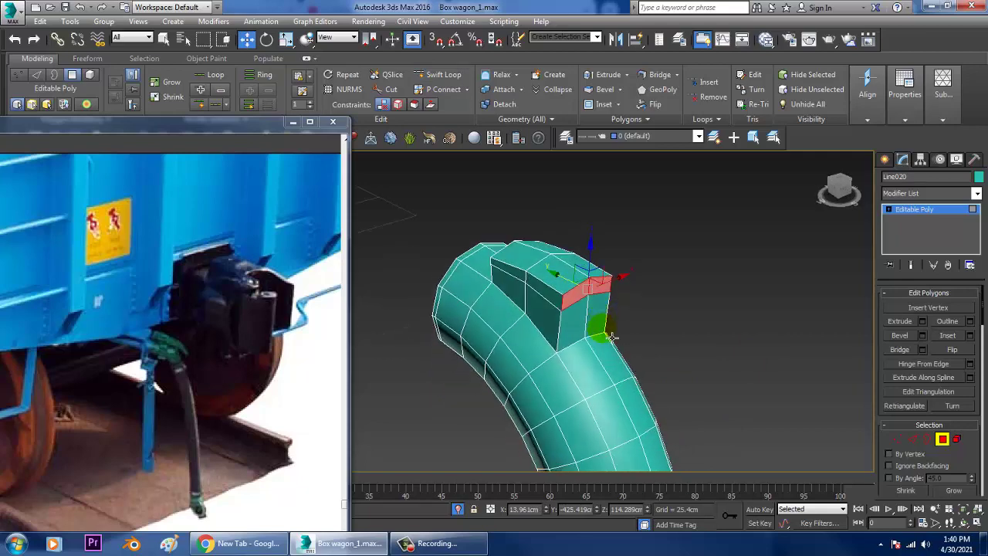
{"action": "left_click", "coordinate": [922, 322]}
{"action": "mouse_move", "coordinate": [485, 336]}
{"action": "left_mouse_down"}
{"action": "mouse_move", "coordinate": [485, 318]}
{"action": "mouse_move", "coordinate": [485, 332]}
{"action": "left_mouse_up"}
{"action": "left_click", "coordinate": [485, 357]}
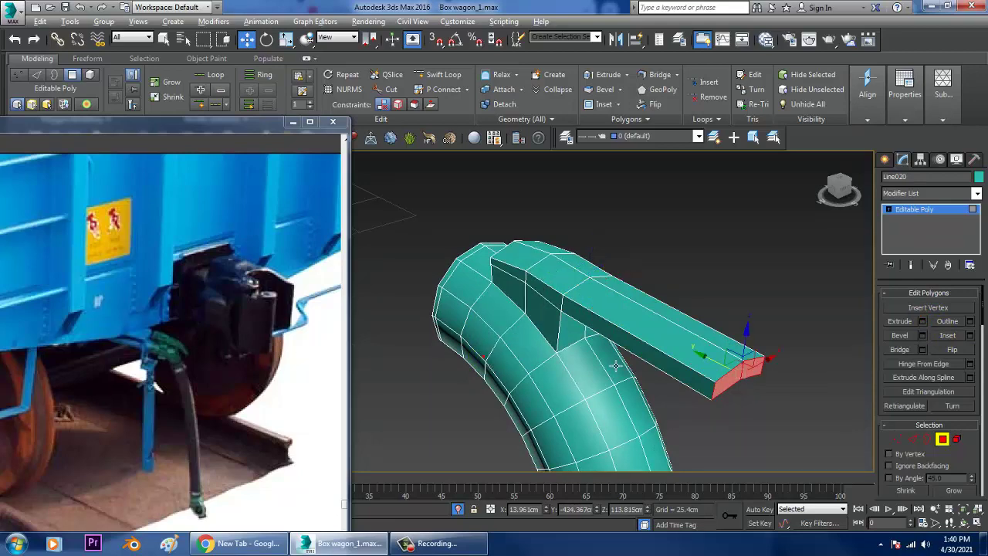
Scale down the handle's end faces to taper it and shift them about 0.4 cm along negative X.
{"action": "middle_click_drag", "start_coordinate": [691, 381], "coordinate": [681, 403], "text": "alt"}
{"action": "key", "text": "r"}
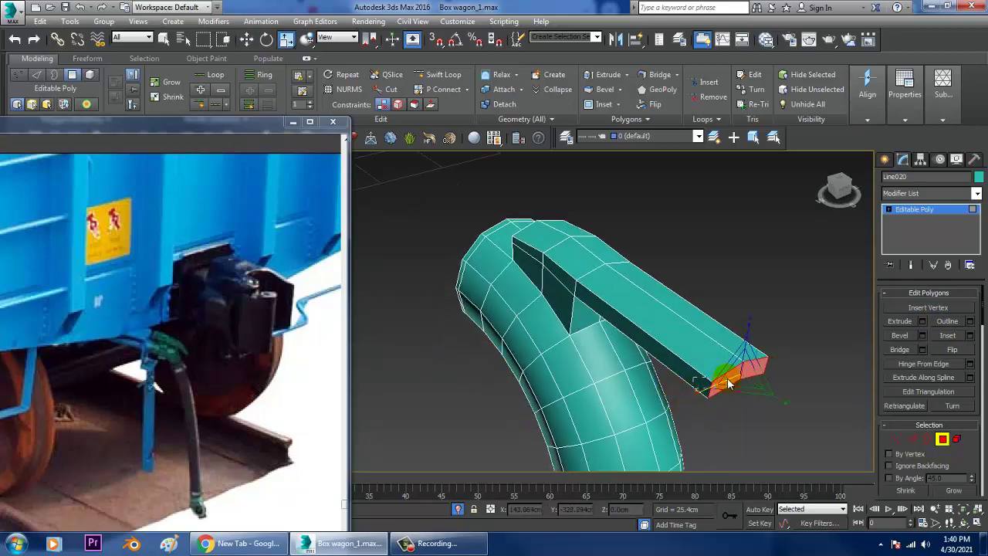
{"action": "left_click_drag", "start_coordinate": [708, 401], "coordinate": [735, 388]}
{"action": "scroll", "coordinate": [734, 388], "scroll_direction": "down", "scroll_amount": 5}
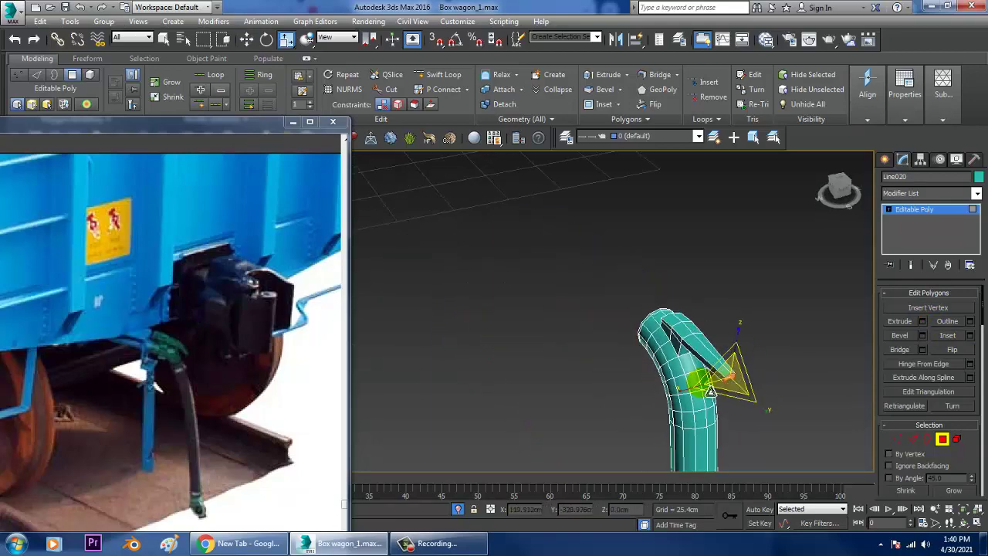
{"action": "middle_click_drag", "start_coordinate": [722, 387], "coordinate": [701, 394], "text": "alt"}
{"action": "key", "text": "w"}
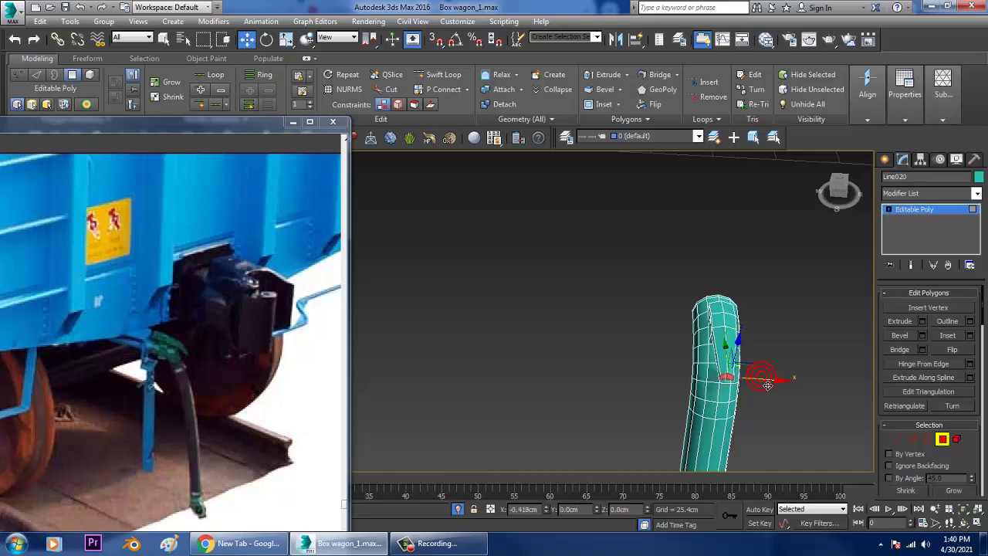
End the isolation and move the whole brake hose about 9 cm along negative Y, away from the brake pipe.
{"action": "right_click", "coordinate": [671, 240]}
{"action": "left_click", "coordinate": [713, 152]}
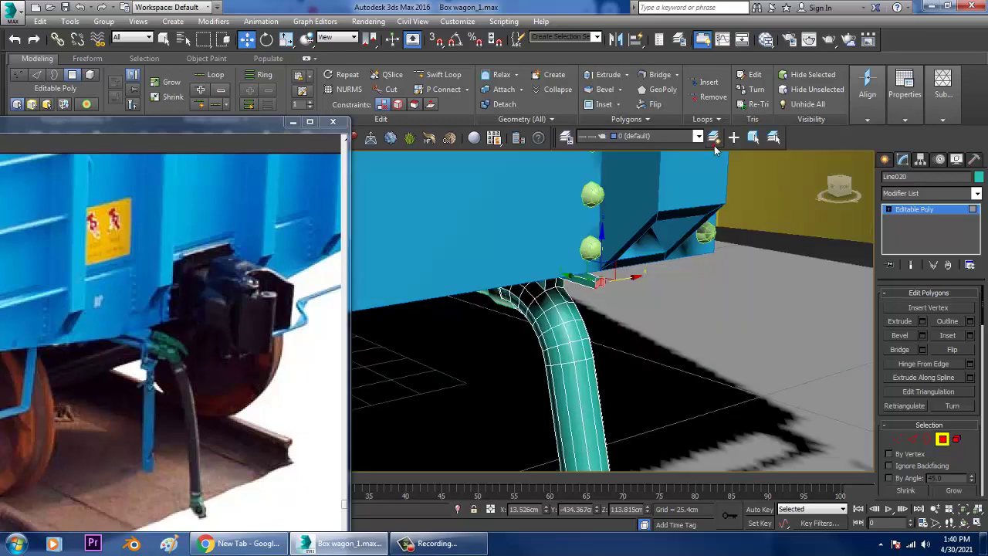
{"action": "middle_click_drag", "start_coordinate": [581, 244], "coordinate": [610, 218], "text": "alt"}
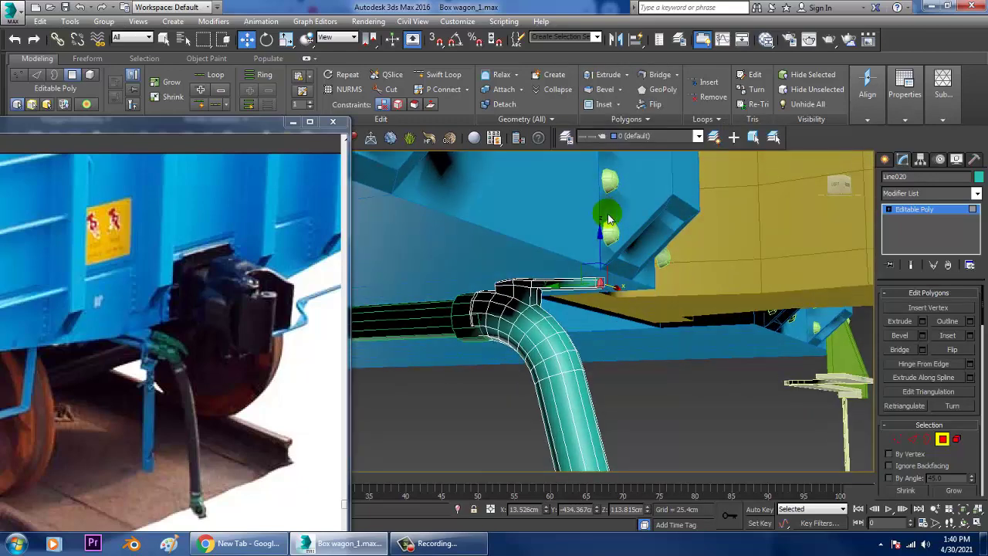
{"action": "left_click", "coordinate": [913, 209]}
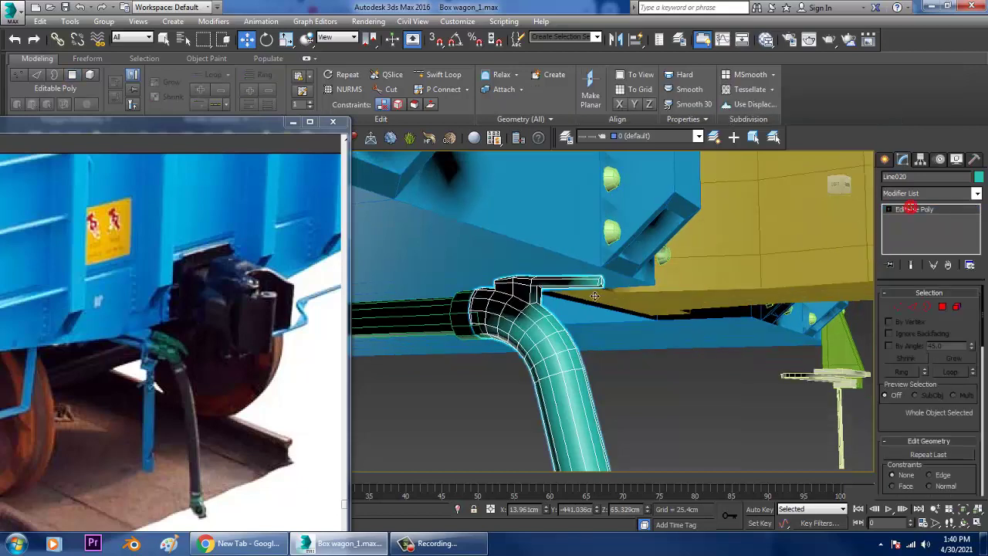
{"action": "middle_click_drag", "start_coordinate": [555, 340], "coordinate": [595, 332], "text": "alt"}
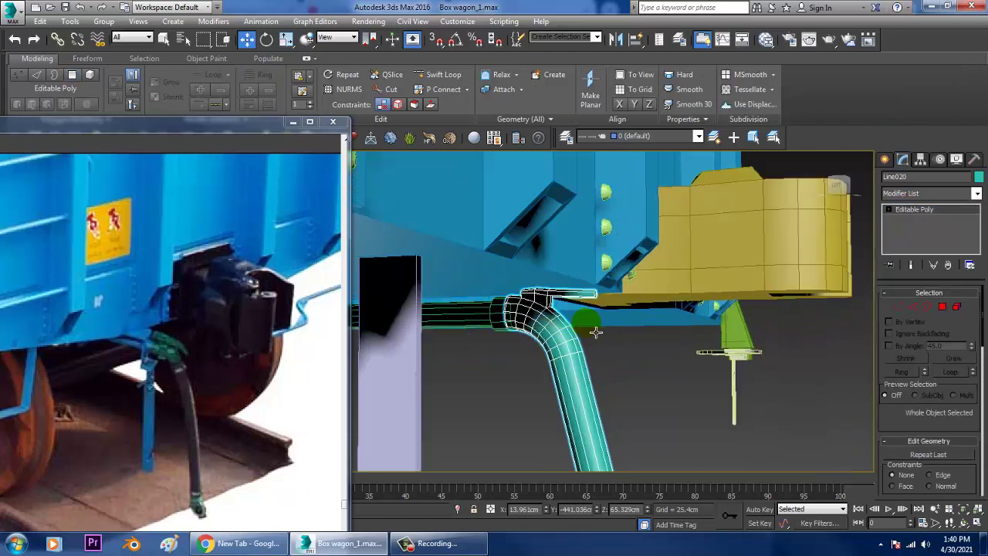
{"action": "scroll", "coordinate": [581, 342], "scroll_direction": "down", "scroll_amount": 4}
{"action": "middle_click_drag", "start_coordinate": [564, 283], "coordinate": [563, 331], "text": "alt"}
{"action": "scroll", "coordinate": [562, 331], "scroll_direction": "up", "scroll_amount": 2}
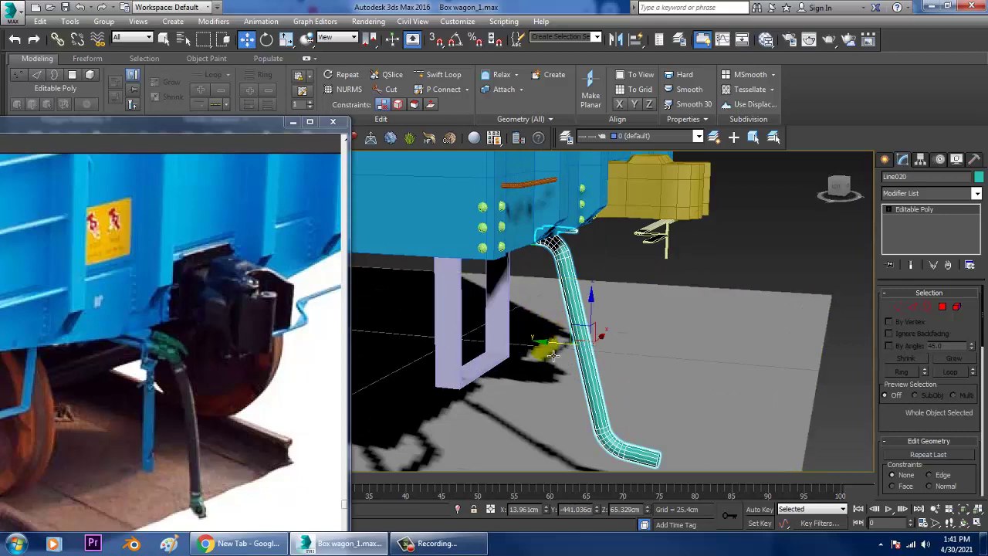
{"action": "left_click_drag", "start_coordinate": [554, 352], "coordinate": [578, 356]}
{"action": "scroll", "coordinate": [600, 311], "scroll_direction": "up", "scroll_amount": 8}
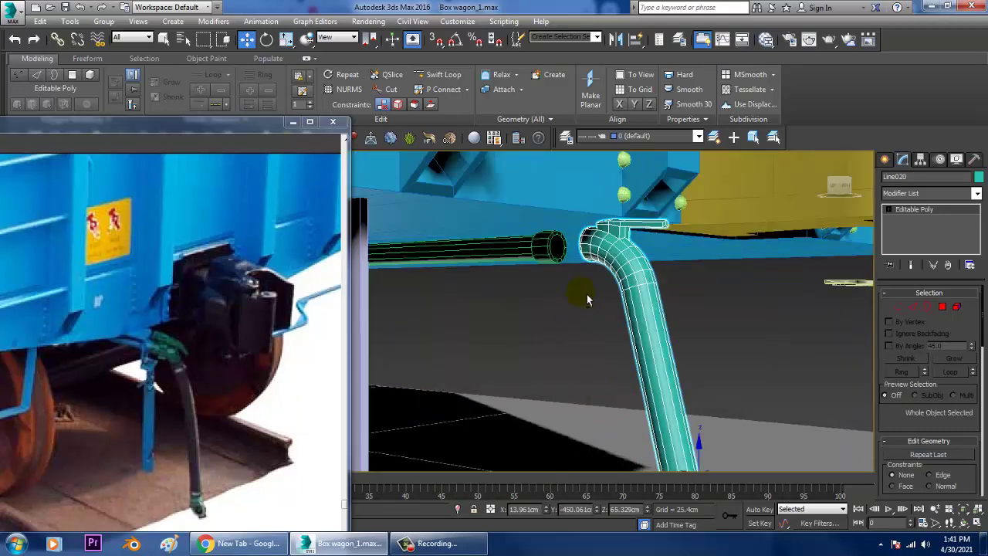
Extrude the hose's upper end cap by 8.961 cm to meet the brake pipe, and leave polygon editing.
{"action": "middle_click_drag", "start_coordinate": [622, 304], "coordinate": [575, 318], "text": "alt"}
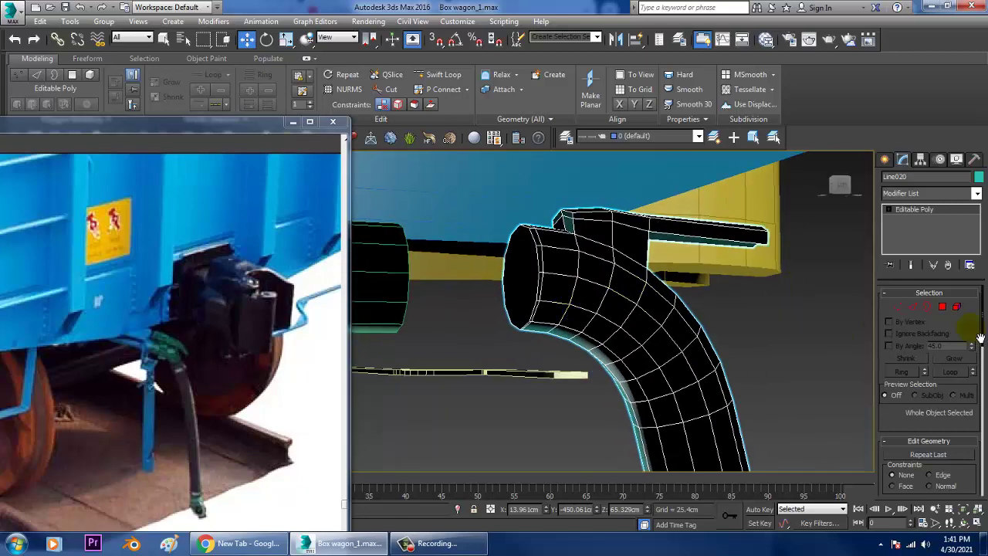
{"action": "left_click", "coordinate": [945, 309]}
{"action": "left_click", "coordinate": [519, 289]}
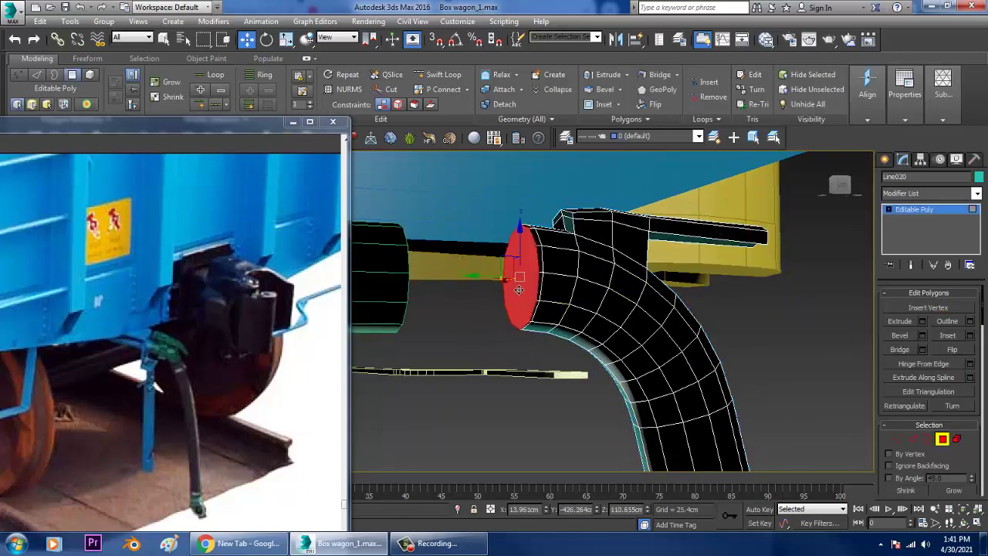
{"action": "left_click", "coordinate": [921, 322]}
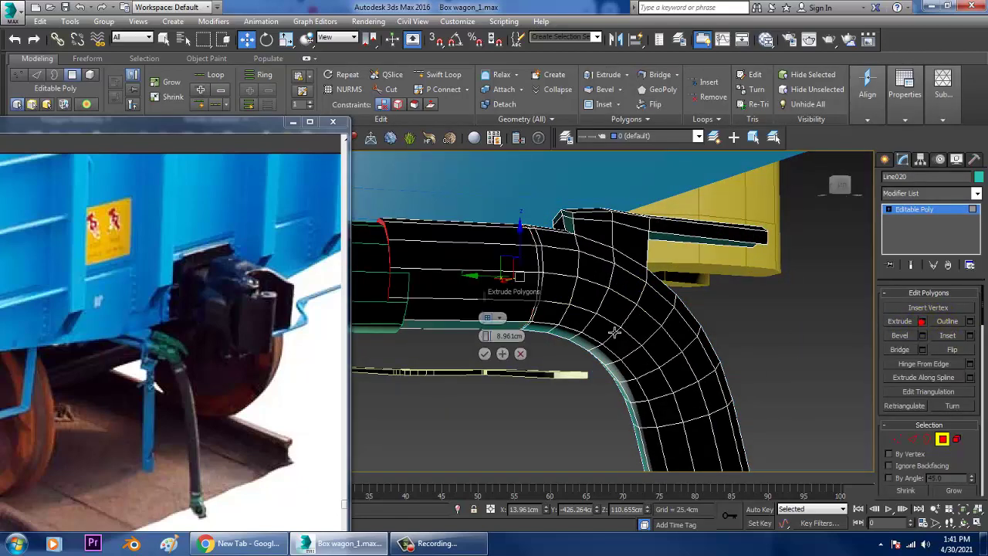
{"action": "left_click", "coordinate": [483, 355]}
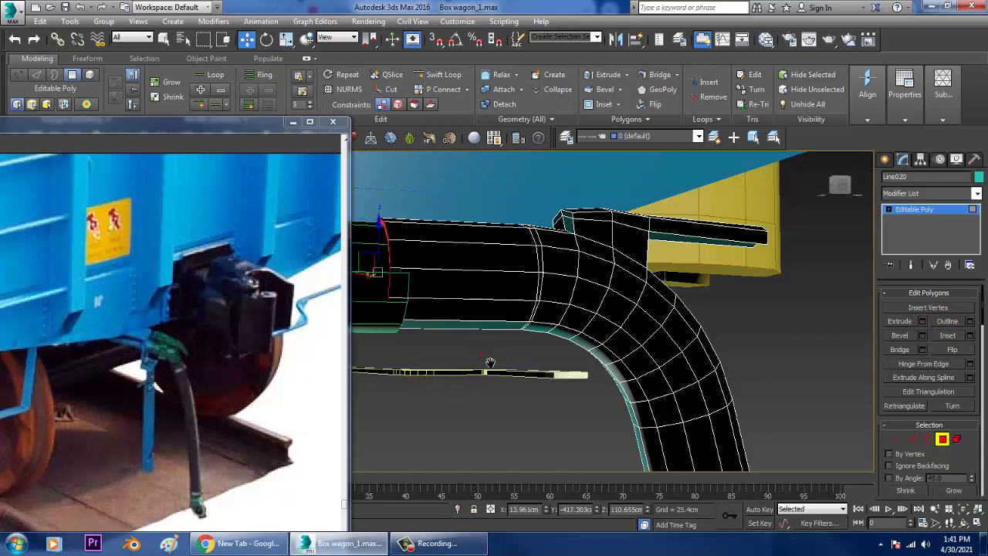
{"action": "scroll", "coordinate": [489, 365], "scroll_direction": "down", "scroll_amount": 4}
{"action": "middle_click_drag", "start_coordinate": [489, 364], "coordinate": [391, 366], "text": "alt"}
{"action": "middle_click_drag", "start_coordinate": [438, 339], "coordinate": [651, 337], "text": "alt"}
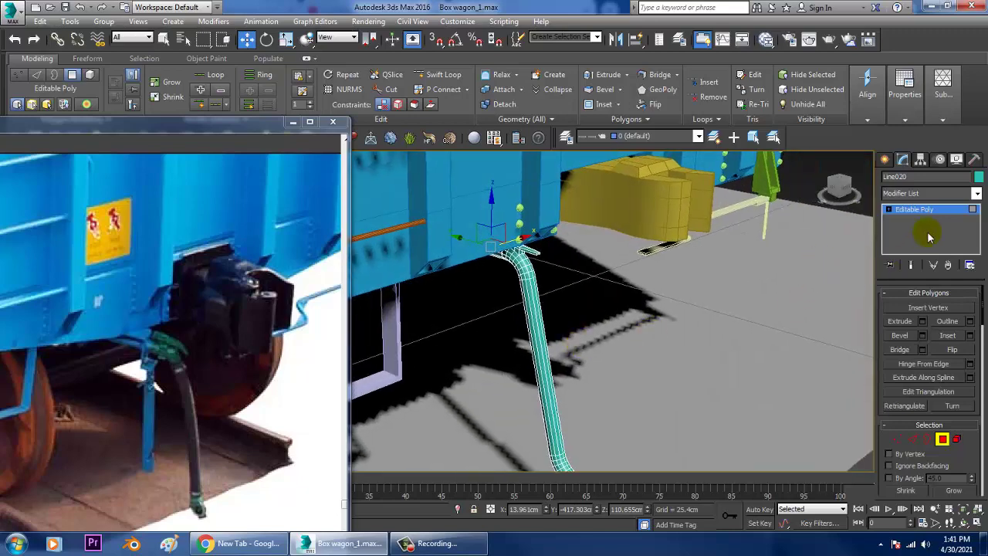
{"action": "left_click", "coordinate": [938, 212]}
Move the 12 vertices at the hose's lower tip about 3.5 cm inward along Y and about 1.8 cm down.
{"action": "scroll", "coordinate": [530, 338], "scroll_direction": "down", "scroll_amount": 5}
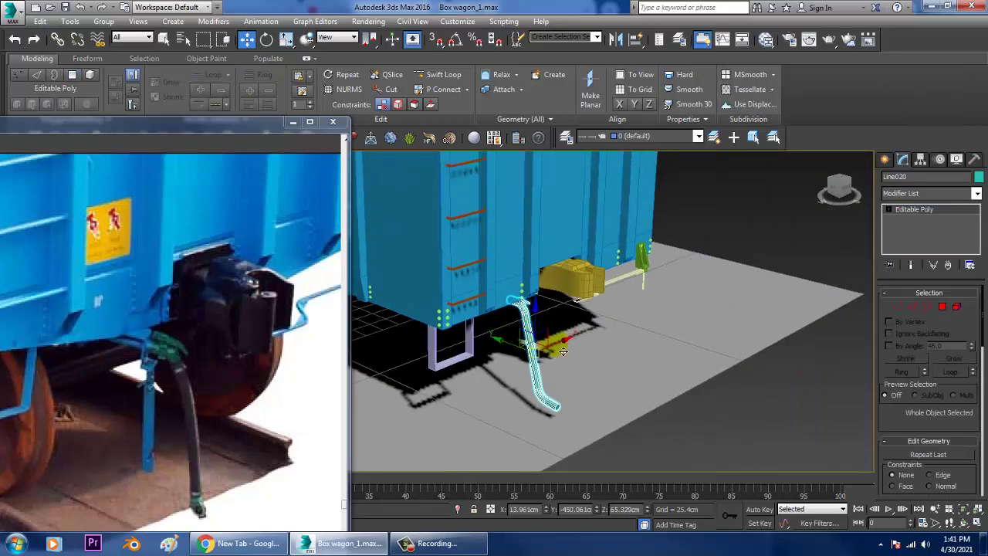
{"action": "middle_click_drag", "start_coordinate": [571, 375], "coordinate": [639, 385], "text": "alt"}
{"action": "scroll", "coordinate": [613, 388], "scroll_direction": "up", "scroll_amount": 2}
{"action": "scroll", "coordinate": [618, 352], "scroll_direction": "up", "scroll_amount": 2}
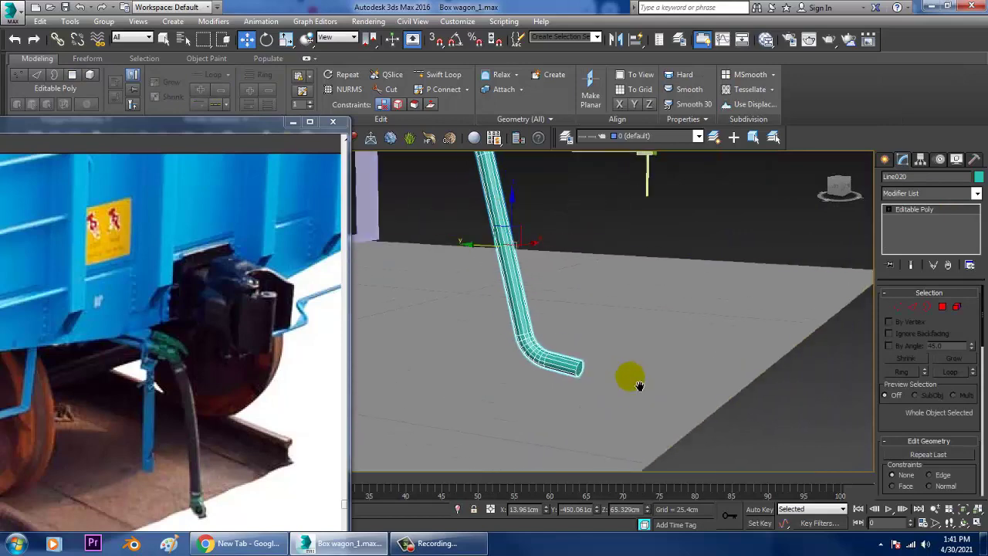
{"action": "scroll", "coordinate": [622, 399], "scroll_direction": "up", "scroll_amount": 2}
{"action": "key", "text": "1"}
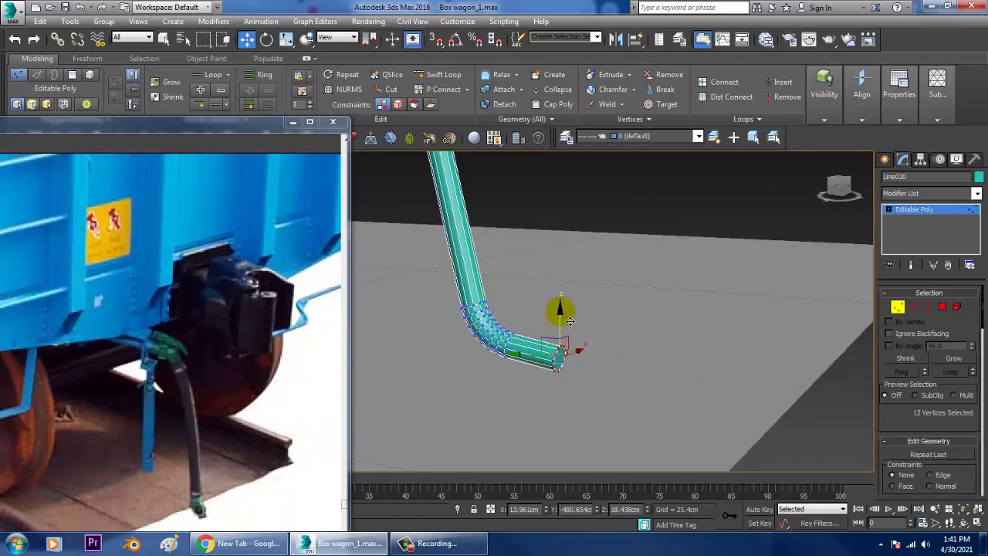
{"action": "mouse_move", "coordinate": [569, 320]}
{"action": "left_mouse_down"}
{"action": "mouse_move", "coordinate": [532, 382]}
{"action": "mouse_move", "coordinate": [541, 375]}
{"action": "mouse_move", "coordinate": [514, 372]}
{"action": "mouse_move", "coordinate": [559, 345]}
{"action": "mouse_move", "coordinate": [553, 317]}
{"action": "left_mouse_up"}
{"action": "scroll", "coordinate": [554, 312], "scroll_direction": "down", "scroll_amount": 4}
{"action": "middle_click_drag", "start_coordinate": [553, 311], "coordinate": [573, 380]}
{"action": "scroll", "coordinate": [604, 332], "scroll_direction": "down", "scroll_amount": 2}
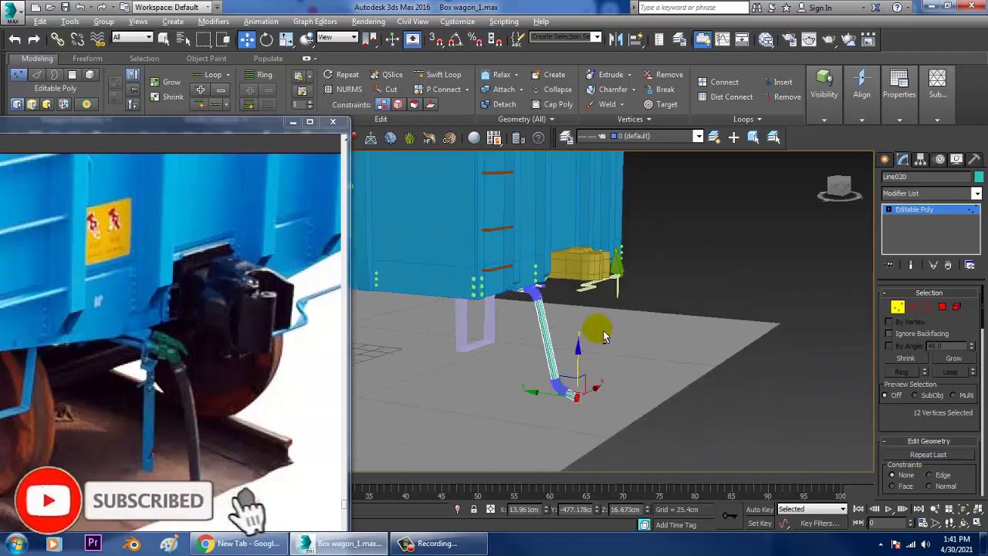
{"action": "scroll", "coordinate": [604, 337], "scroll_direction": "up", "scroll_amount": 5}
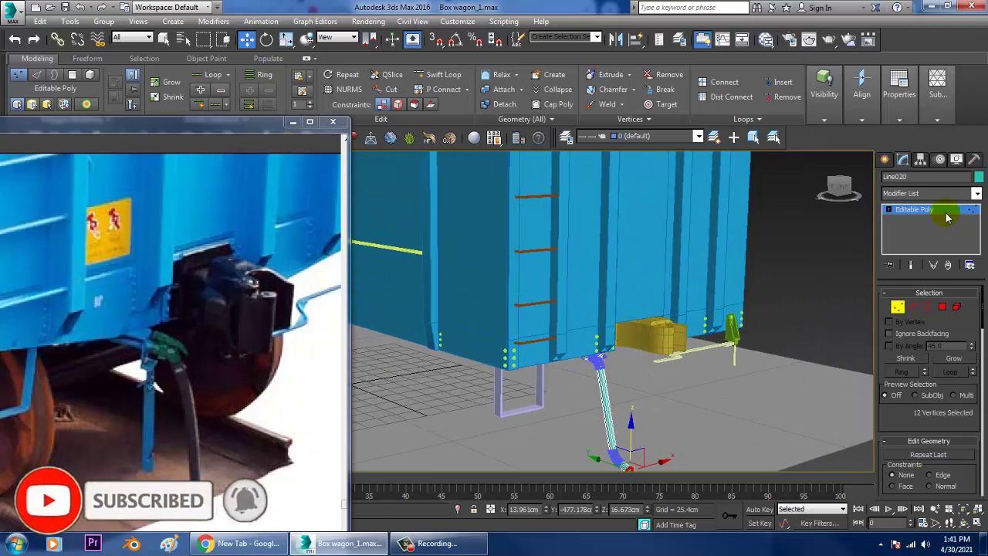
{"action": "left_click", "coordinate": [948, 218]}
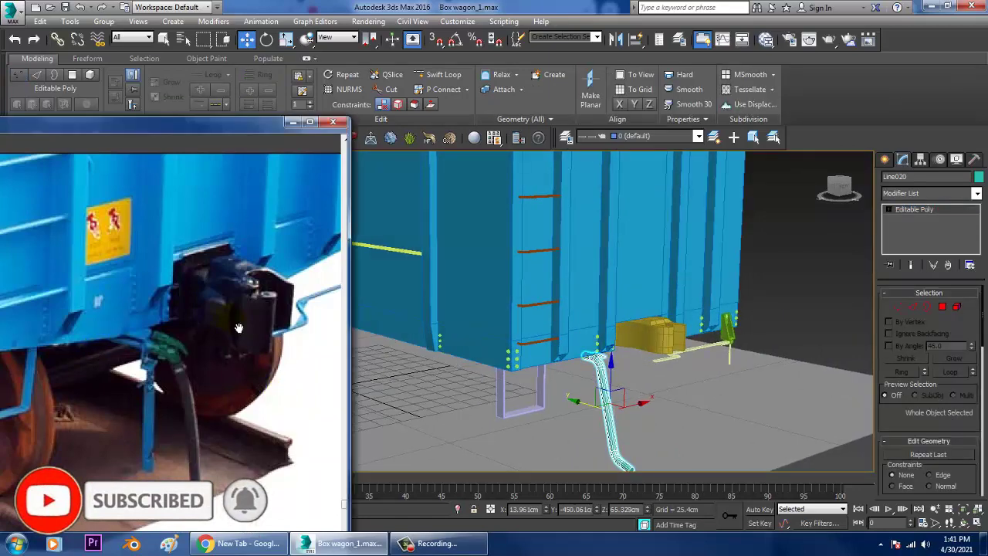
Examine the whole wagon in the reference photo, minimize the photo window, and view the full wagon model.
{"action": "scroll", "coordinate": [165, 392], "scroll_direction": "down", "scroll_amount": 2}
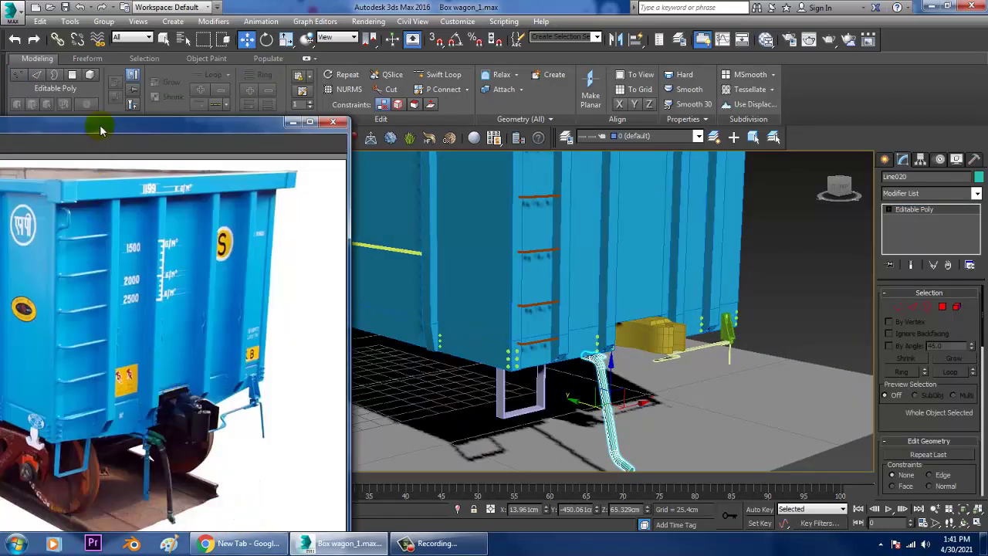
{"action": "left_click_drag", "start_coordinate": [101, 130], "coordinate": [263, 149]}
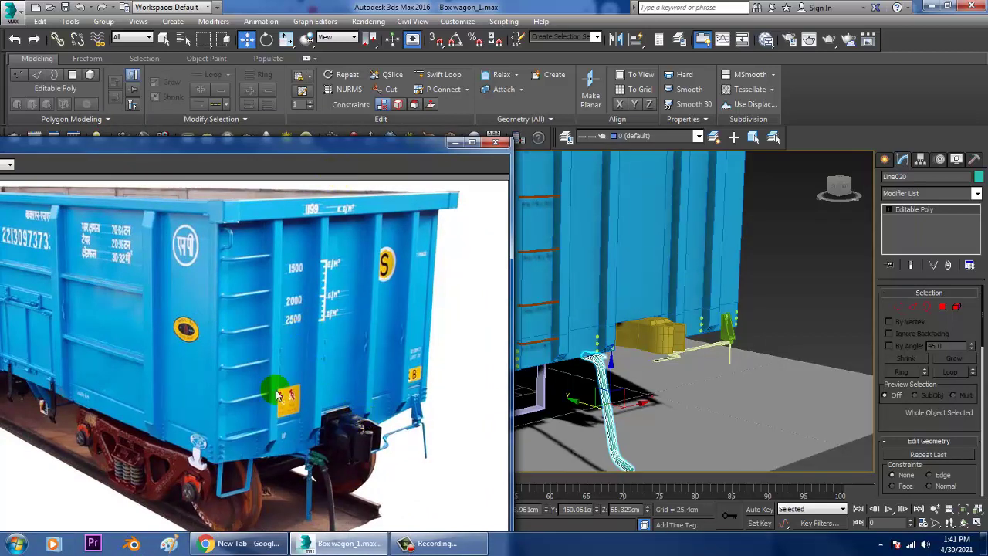
{"action": "left_click", "coordinate": [454, 145]}
{"action": "mouse_move", "coordinate": [649, 374]}
{"action": "middle_mouse_down"}
{"action": "mouse_move", "coordinate": [579, 331]}
{"action": "mouse_move", "coordinate": [609, 305]}
{"action": "mouse_move", "coordinate": [576, 298]}
{"action": "mouse_move", "coordinate": [569, 322]}
{"action": "mouse_move", "coordinate": [587, 352]}
{"action": "mouse_move", "coordinate": [625, 357]}
{"action": "mouse_move", "coordinate": [641, 387]}
{"action": "middle_mouse_up"}
{"action": "scroll", "coordinate": [579, 337], "scroll_direction": "up", "scroll_amount": 3}
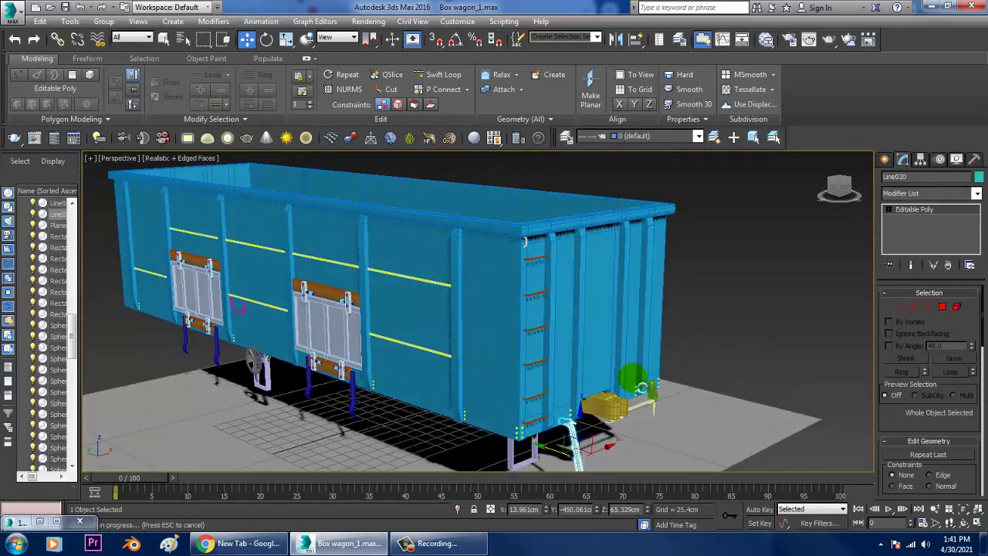